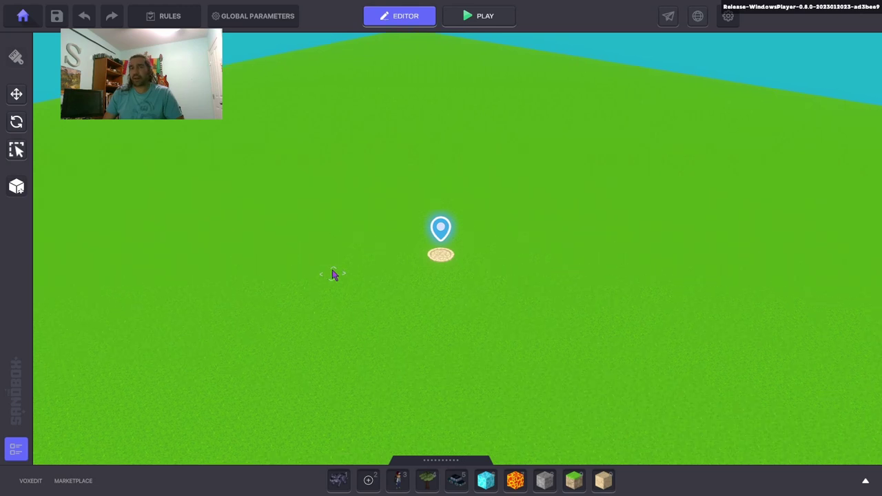
Place a Sand block in front of the spawn point and a Soil with Grass 03 block on its right side.
{"action": "mouse_move", "coordinate": [338, 278]}
{"action": "right_mouse_down"}
{"action": "mouse_move", "coordinate": [383, 277]}
{"action": "mouse_move", "coordinate": [250, 285]}
{"action": "right_mouse_up"}
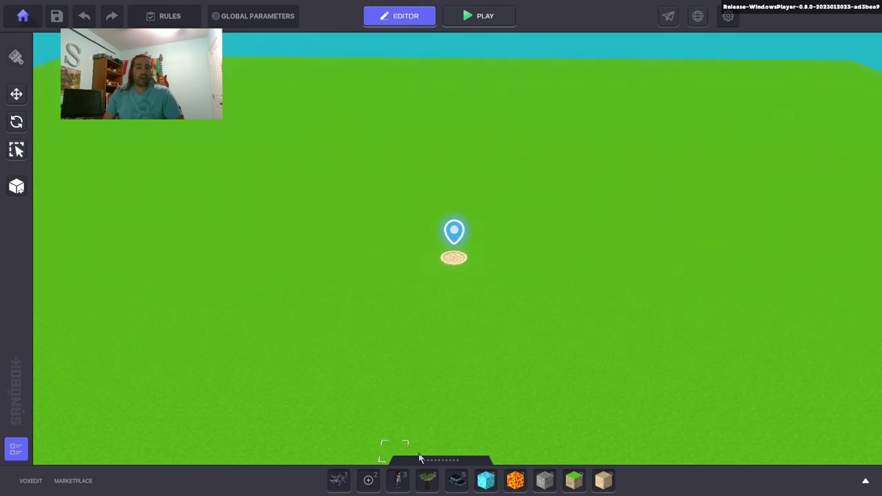
{"action": "left_click", "coordinate": [603, 480]}
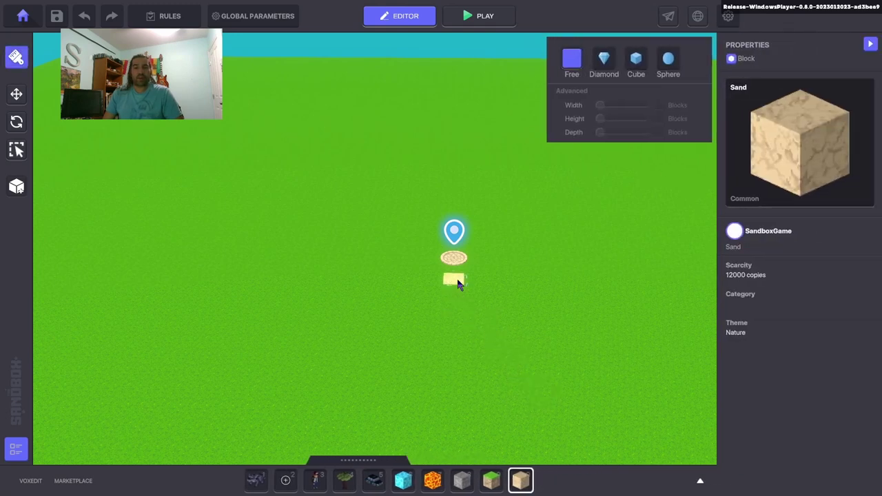
{"action": "left_click", "coordinate": [456, 280]}
{"action": "left_click", "coordinate": [491, 480]}
{"action": "left_click", "coordinate": [493, 256]}
Search the asset library for "blue" and place a C_Blue_04 block on the left side of the spawn point.
{"action": "left_click", "coordinate": [365, 462]}
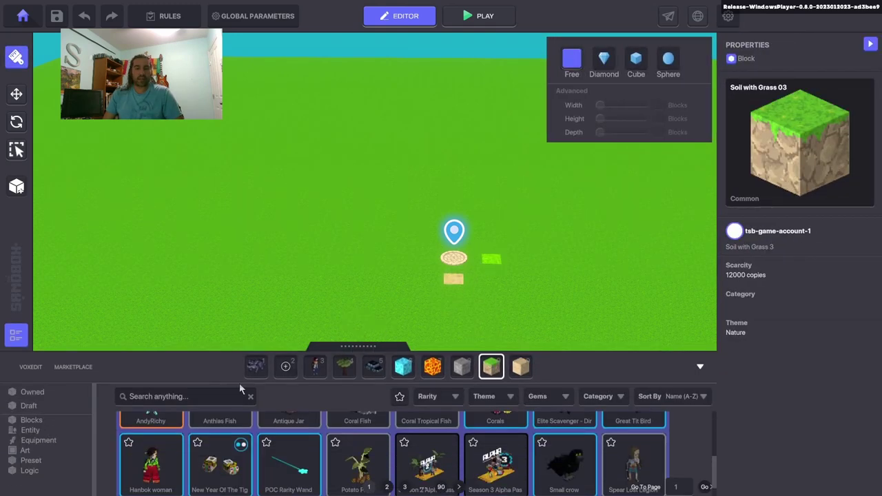
{"action": "left_click", "coordinate": [203, 397]}
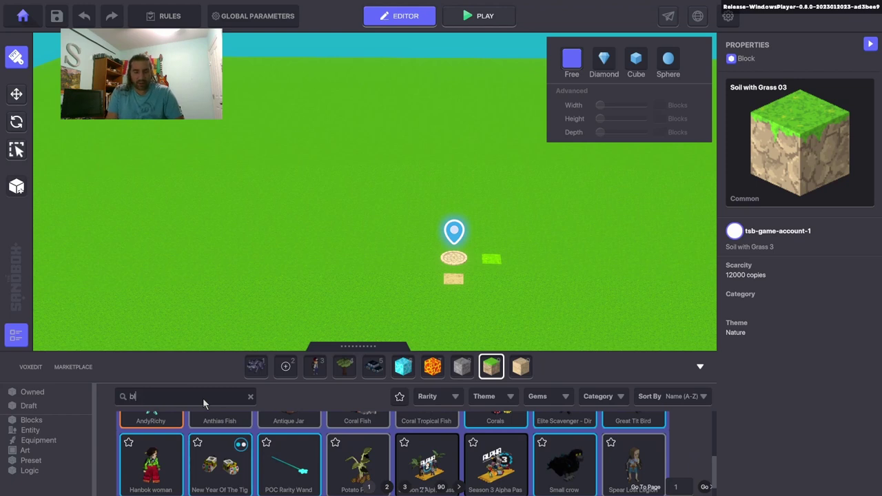
{"action": "type", "text": "blue"}
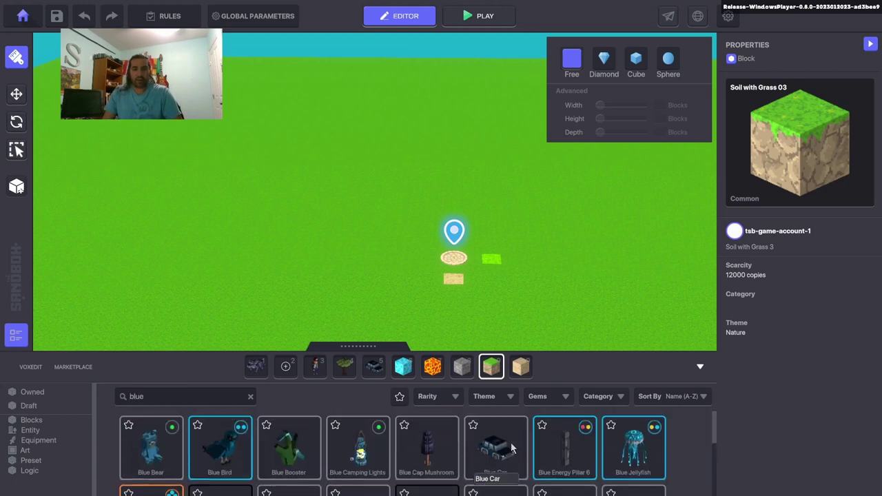
{"action": "scroll", "coordinate": [508, 449], "scroll_direction": "down", "scroll_amount": 3}
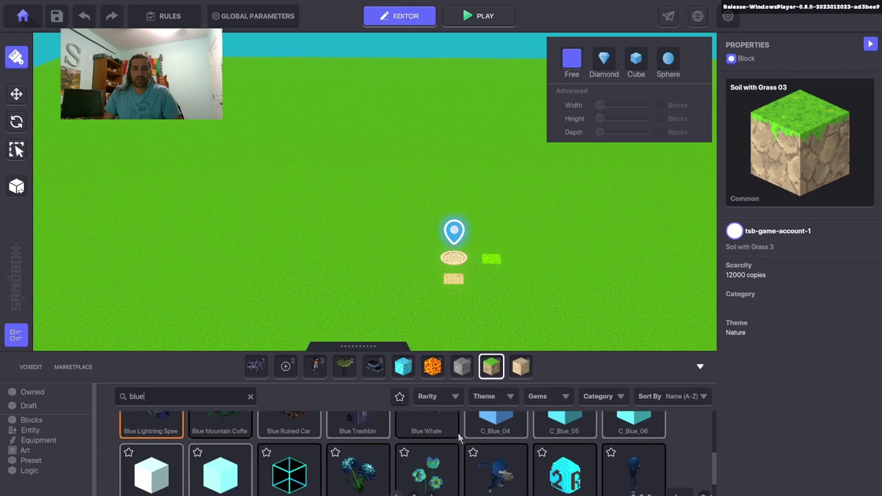
{"action": "left_click", "coordinate": [483, 429]}
{"action": "left_click", "coordinate": [416, 259]}
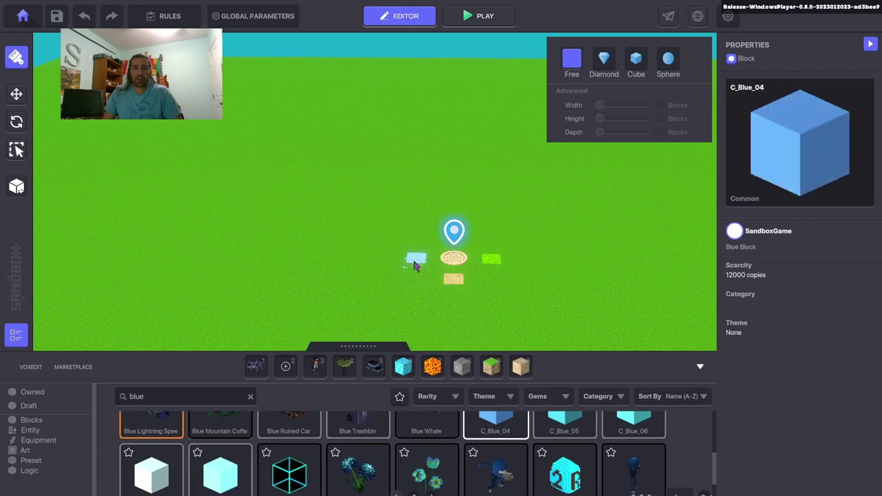
Search the asset library for "red" and try to place a C_Red_03 block behind the spawn point.
{"action": "double_click", "coordinate": [155, 398]}
{"action": "type", "text": "red"}
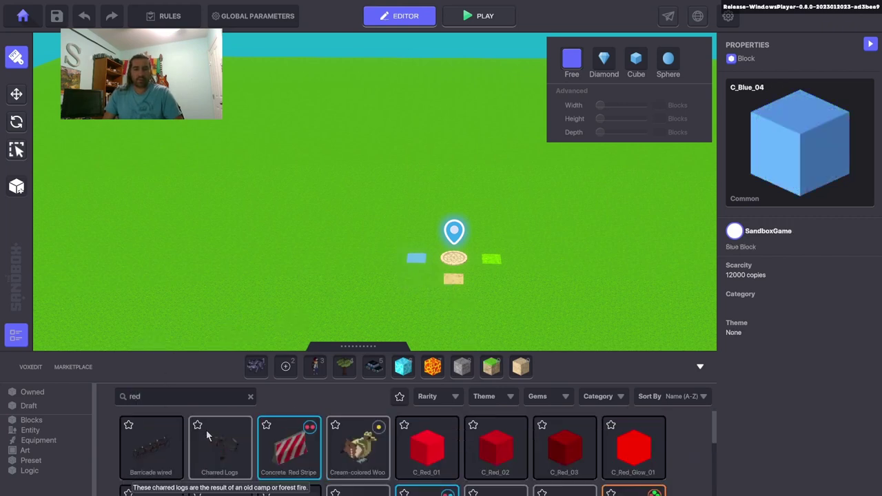
{"action": "left_click", "coordinate": [564, 444]}
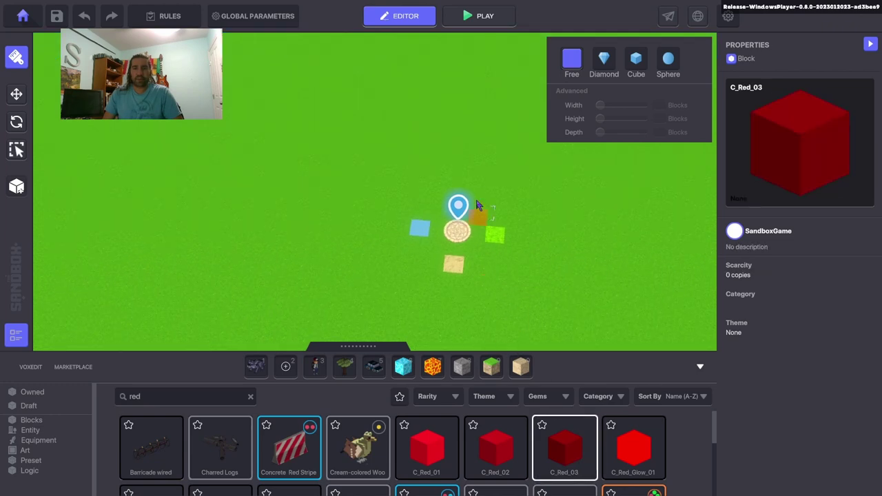
{"action": "left_click", "coordinate": [463, 195]}
{"action": "key", "text": "ctrl+p"}
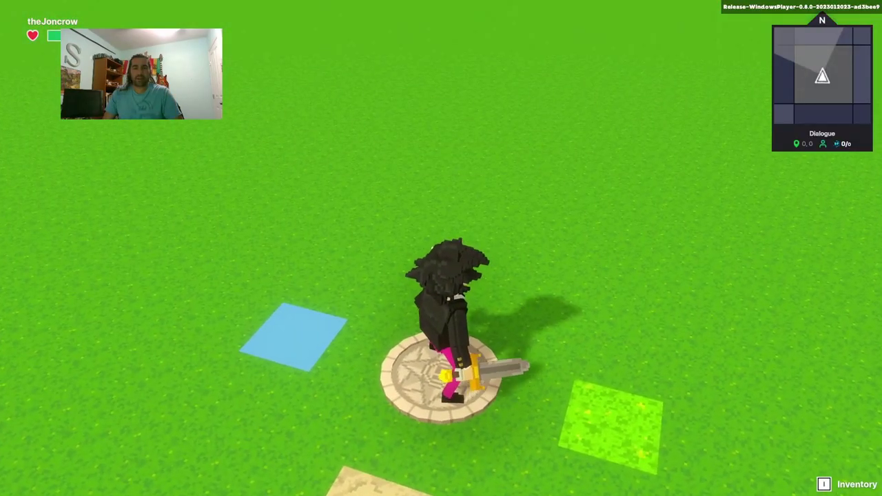
{"action": "key", "text": "F5"}
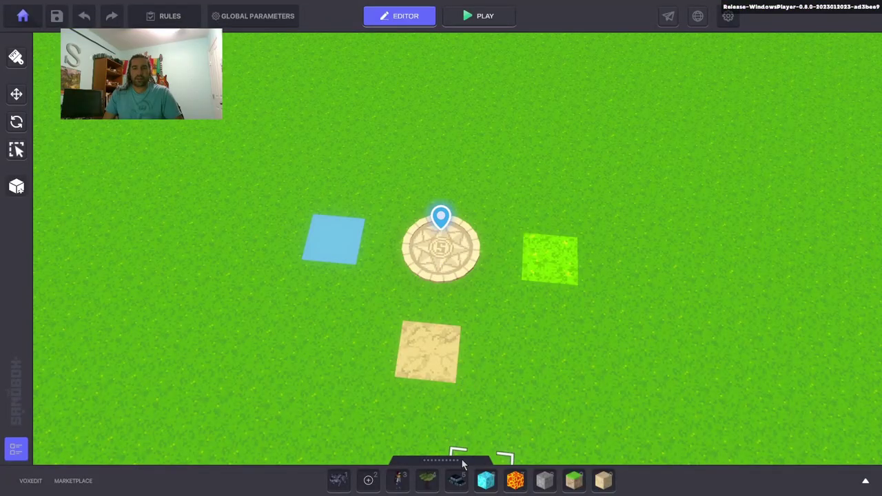
Place a C_Red_03 block behind the spawn point, opposite the sand block, and stop block painting.
{"action": "left_click", "coordinate": [463, 463]}
{"action": "left_click", "coordinate": [563, 444]}
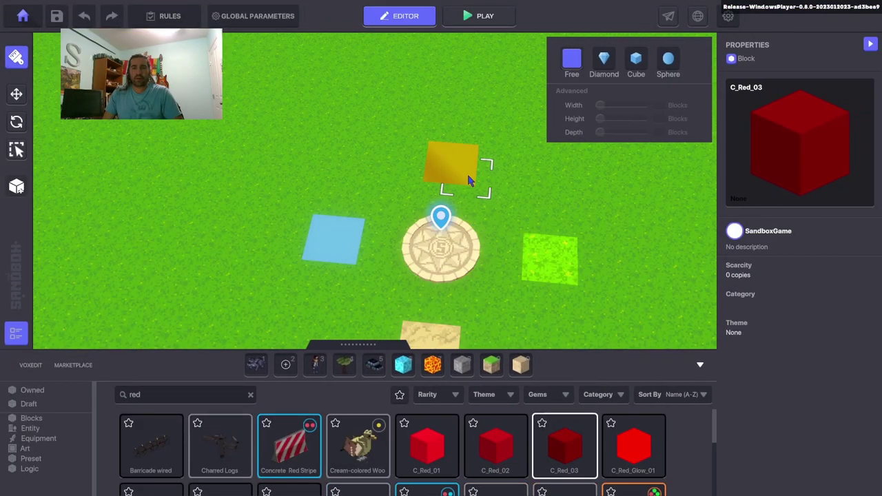
{"action": "left_click", "coordinate": [465, 176]}
{"action": "scroll", "coordinate": [278, 182], "scroll_direction": "down", "scroll_amount": 3}
{"action": "right_click_drag", "start_coordinate": [295, 166], "coordinate": [272, 184]}
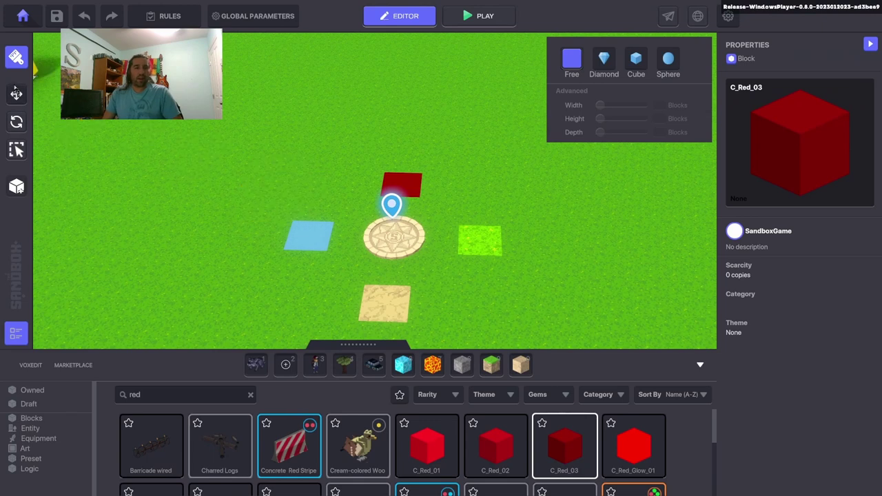
{"action": "left_click", "coordinate": [14, 94]}
{"action": "middle_click_drag", "start_coordinate": [274, 166], "coordinate": [264, 173]}
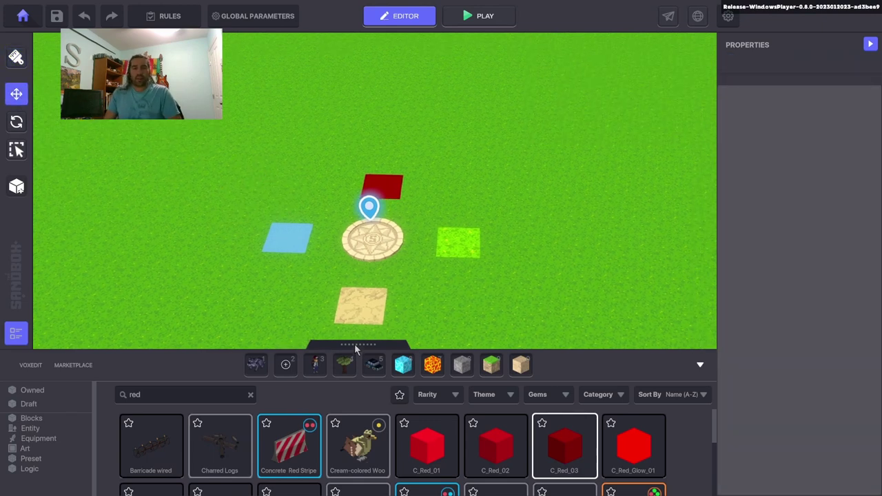
Search the asset library for "Regg", place a Reggae Golfer beyond the red block, and delete the extra copy.
{"action": "double_click", "coordinate": [192, 394]}
{"action": "type", "text": "Regg"}
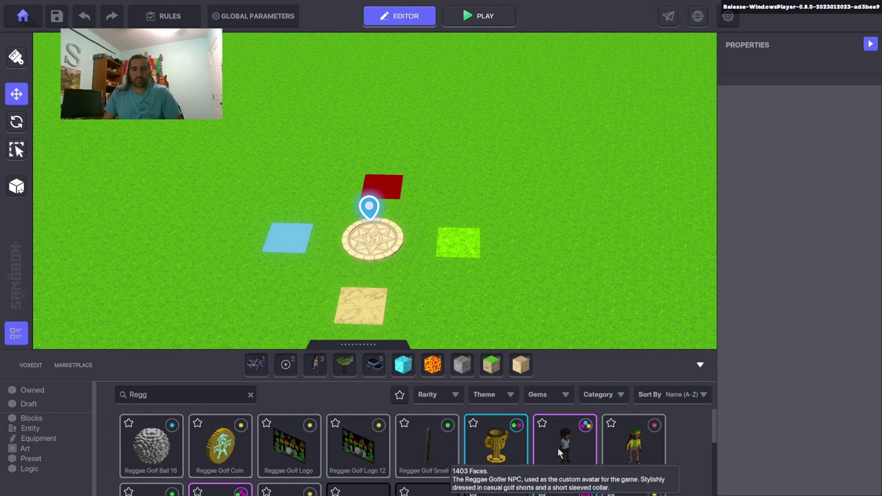
{"action": "left_click", "coordinate": [559, 452]}
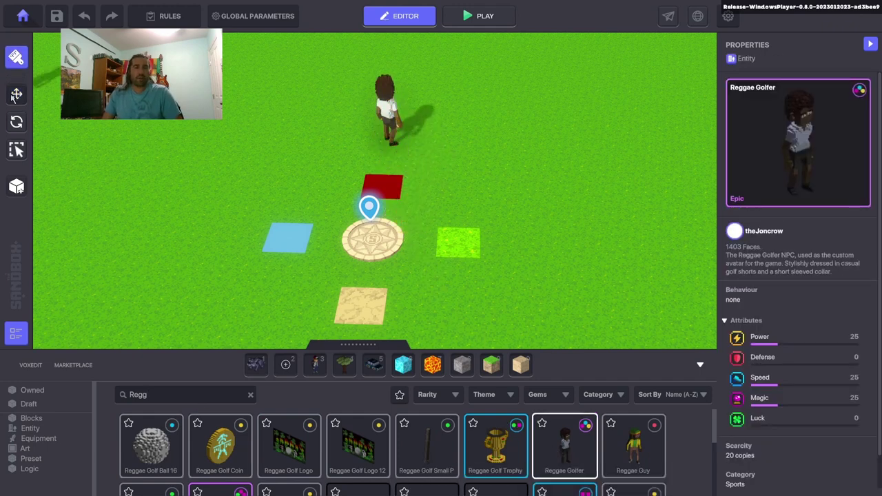
{"action": "left_click", "coordinate": [17, 95]}
{"action": "left_click", "coordinate": [396, 117]}
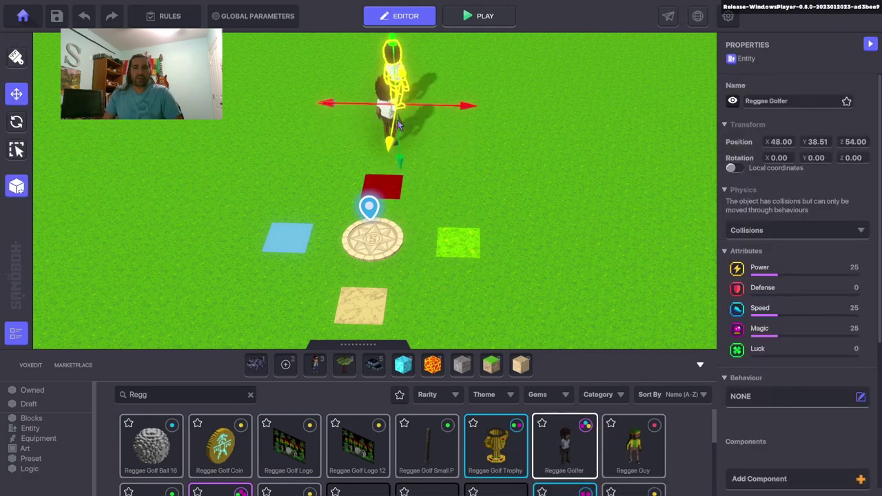
{"action": "key", "text": "Delete"}
Set the Reggae Golfer's Y rotation to 180 and move it farther behind the red block to Z 55.50.
{"action": "left_click", "coordinate": [391, 116]}
{"action": "left_click", "coordinate": [815, 158]}
{"action": "type", "text": "180"}
{"action": "key", "text": "Return"}
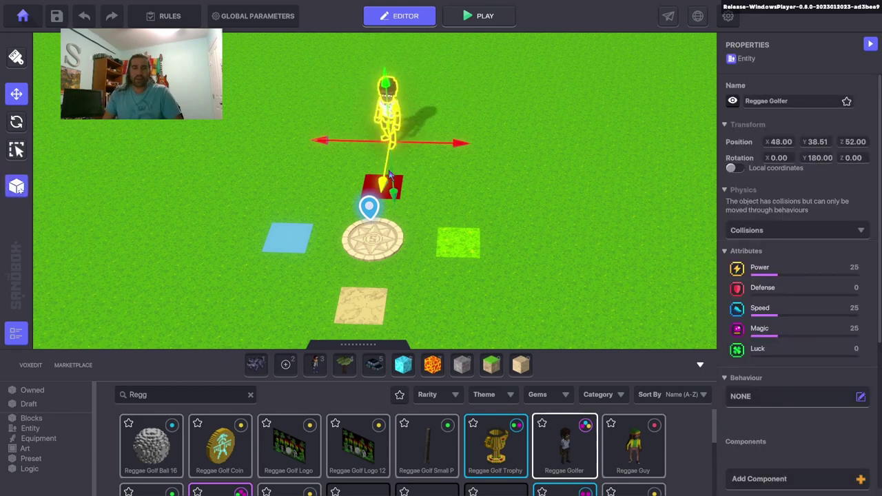
{"action": "left_click_drag", "start_coordinate": [395, 181], "coordinate": [395, 151]}
{"action": "middle_click_drag", "start_coordinate": [394, 151], "coordinate": [390, 181]}
{"action": "scroll", "coordinate": [389, 172], "scroll_direction": "up", "scroll_amount": 3}
{"action": "left_click", "coordinate": [251, 146]}
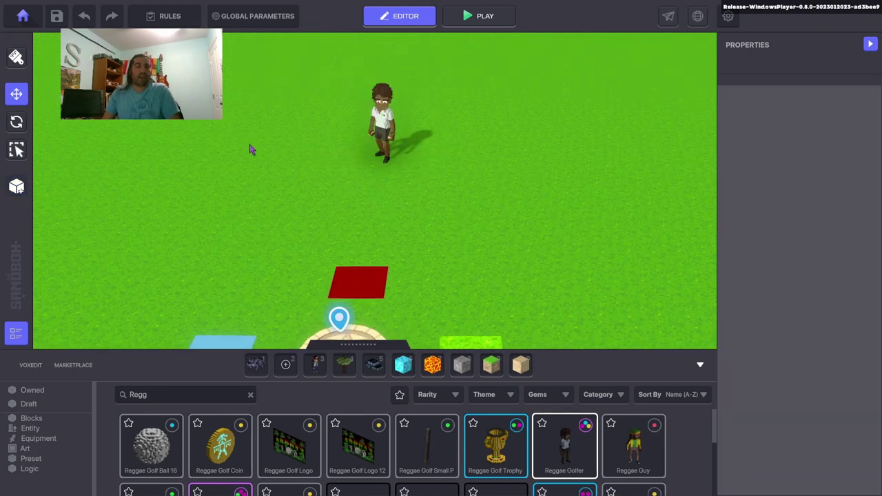
Assign the [SP] Animated Decoration behaviour to the Reggae Golfer.
{"action": "left_click", "coordinate": [384, 127]}
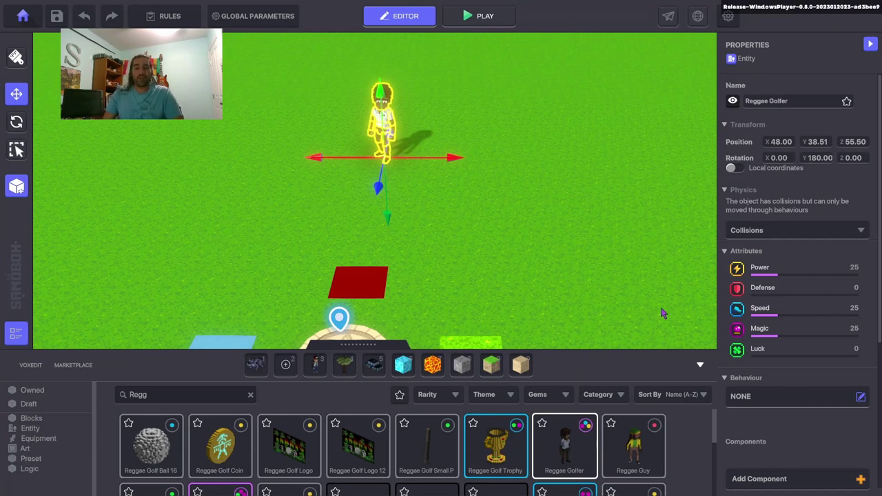
{"action": "left_click", "coordinate": [766, 398]}
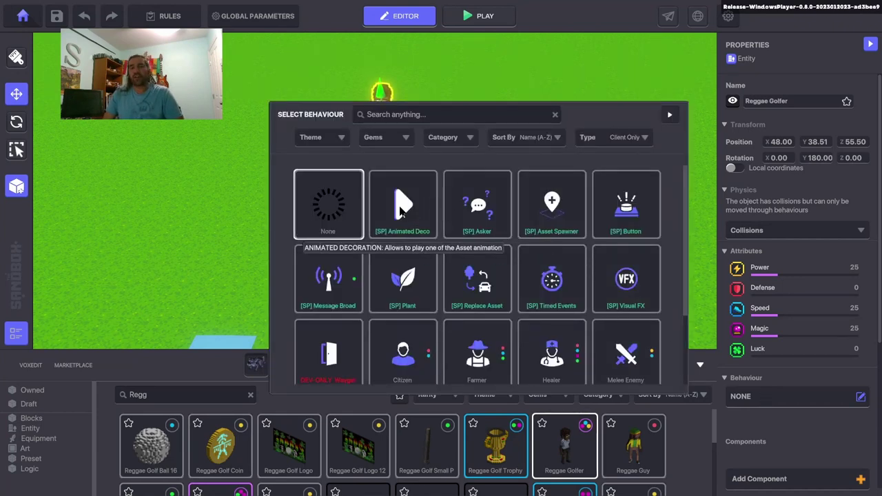
{"action": "left_click", "coordinate": [401, 212]}
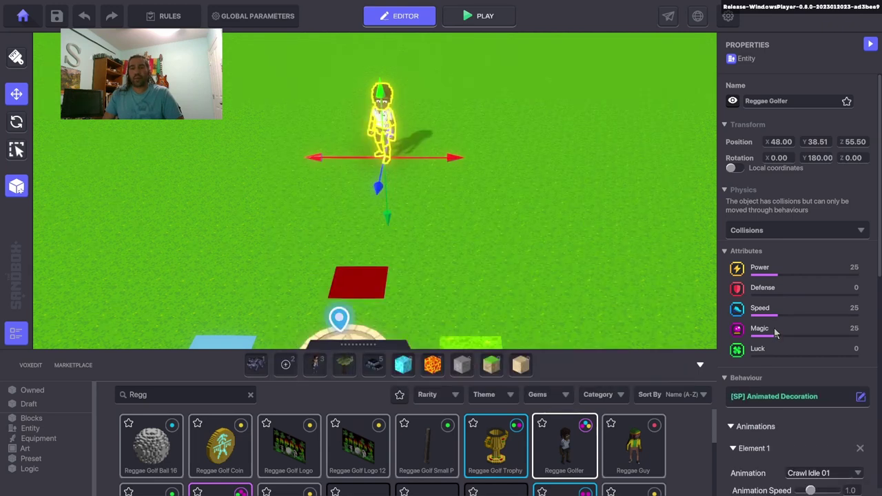
Set the golfer's Element 1 animation to Talk 01 and enable Infinite Loop.
{"action": "scroll", "coordinate": [776, 335], "scroll_direction": "down", "scroll_amount": 3}
{"action": "scroll", "coordinate": [776, 333], "scroll_direction": "down", "scroll_amount": 2}
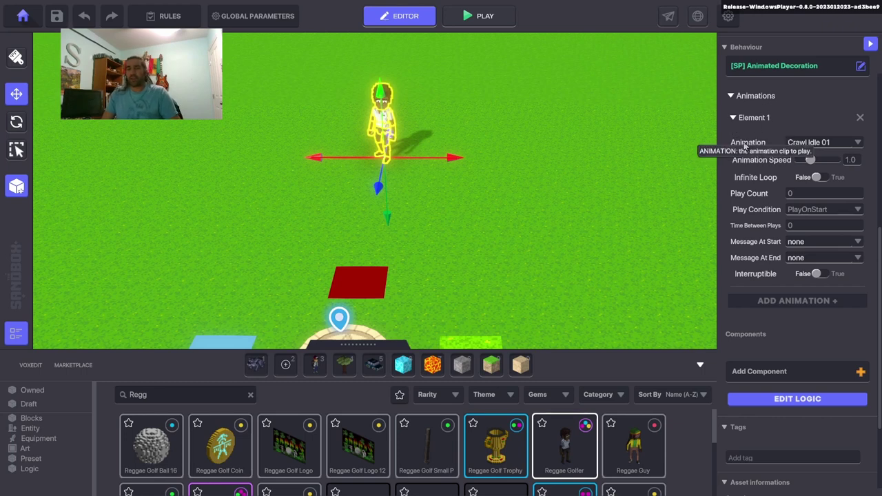
{"action": "left_click", "coordinate": [857, 143]}
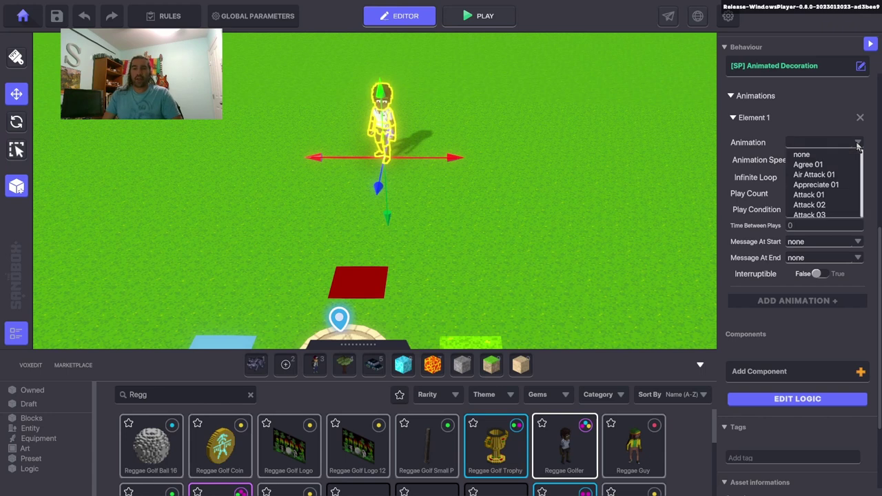
{"action": "type", "text": "Talk"}
{"action": "left_click", "coordinate": [801, 154]}
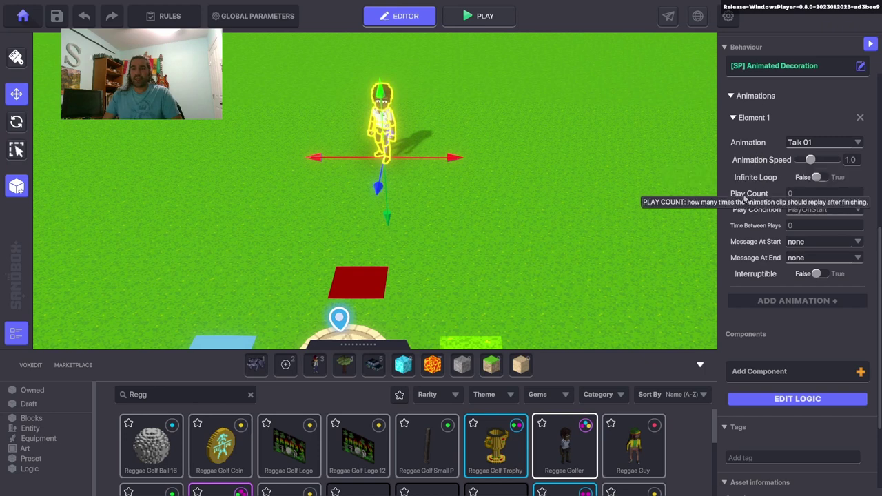
{"action": "left_click", "coordinate": [816, 178]}
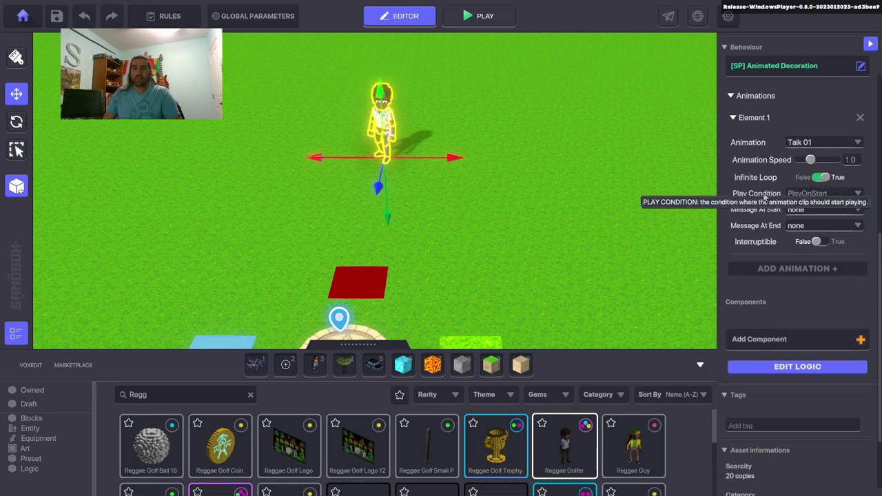
Set Element 1's Play Condition to PlayOnReceiveMessage with Talk.1 as the Message To Play.
{"action": "left_click", "coordinate": [859, 196]}
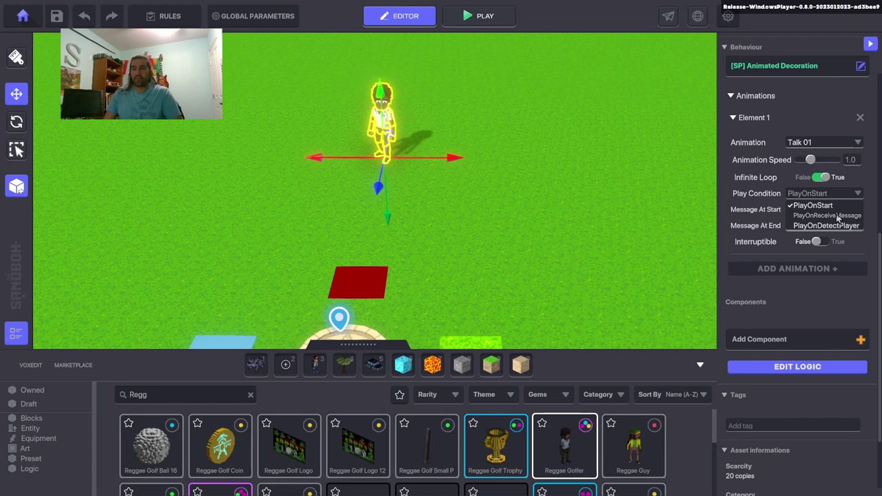
{"action": "left_click", "coordinate": [838, 216]}
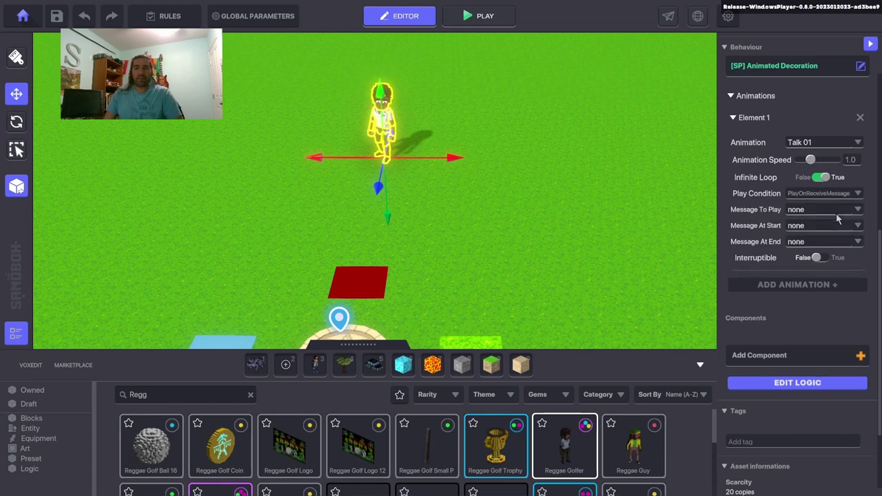
{"action": "left_click", "coordinate": [857, 211]}
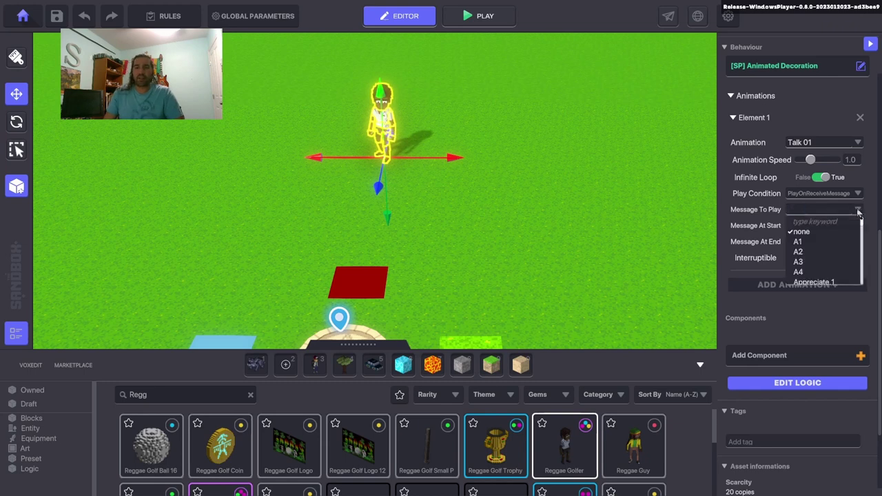
{"action": "type", "text": "Talk.1"}
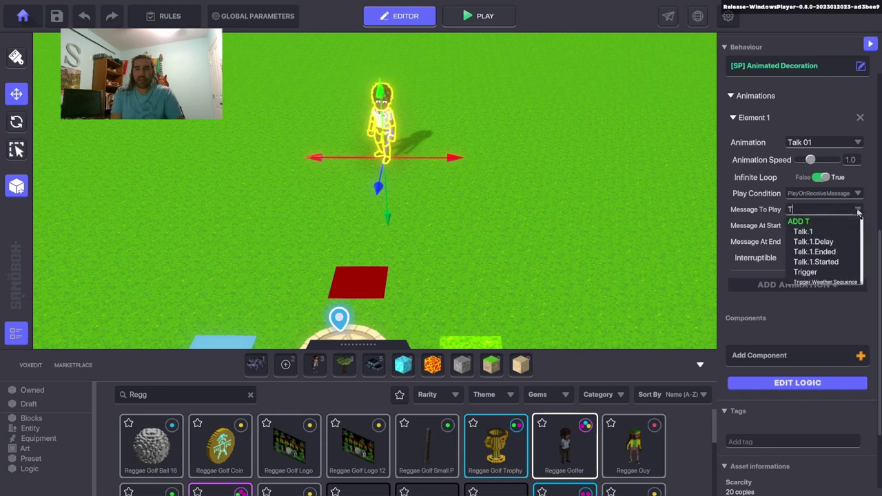
{"action": "left_click", "coordinate": [823, 233]}
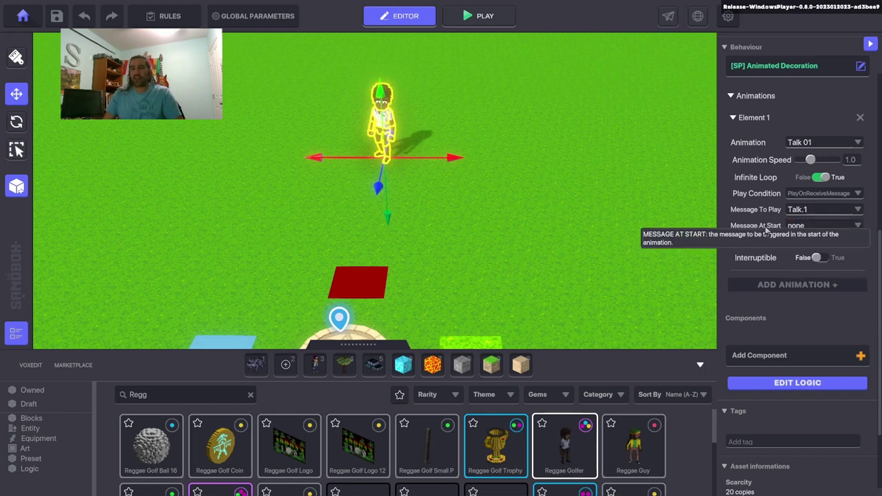
Set Element 1's Message At Start to Talk.1.Started.
{"action": "left_click", "coordinate": [857, 226]}
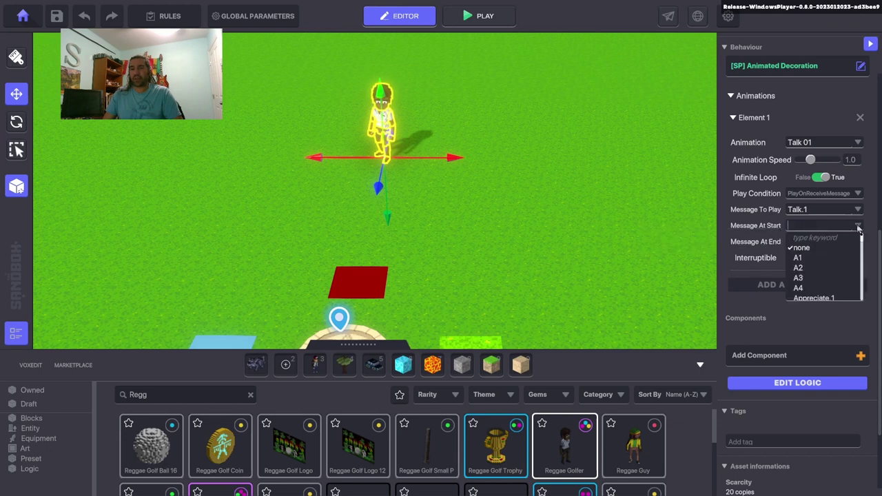
{"action": "type", "text": "Talk"}
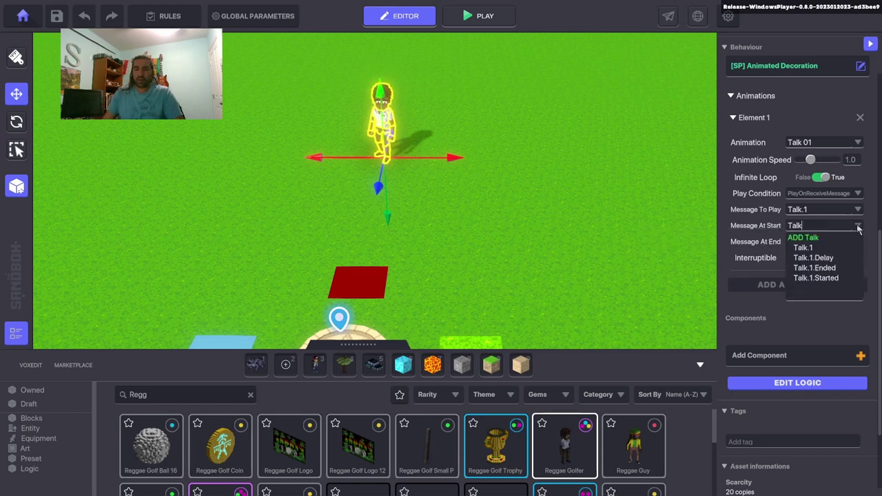
{"action": "left_click", "coordinate": [829, 278]}
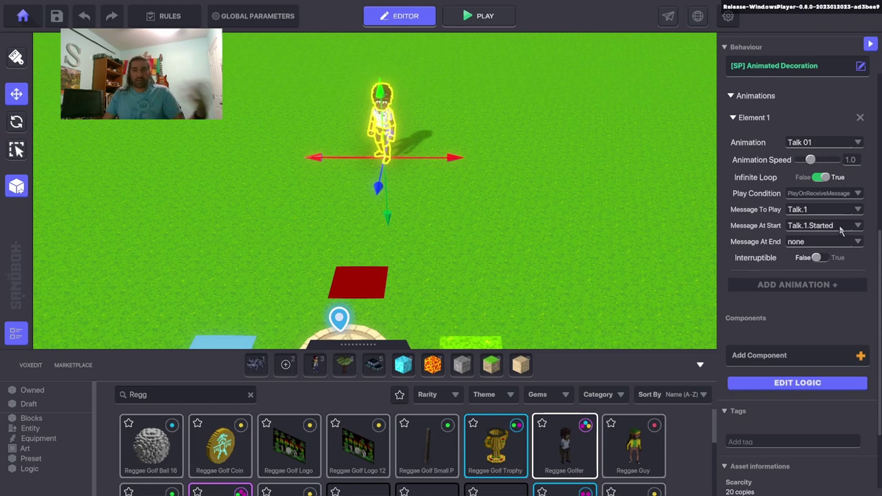
Set Element 1's Message At End to Talk.1.Ended and turn on Interruptible.
{"action": "left_click", "coordinate": [857, 242]}
{"action": "type", "text": "Talk"}
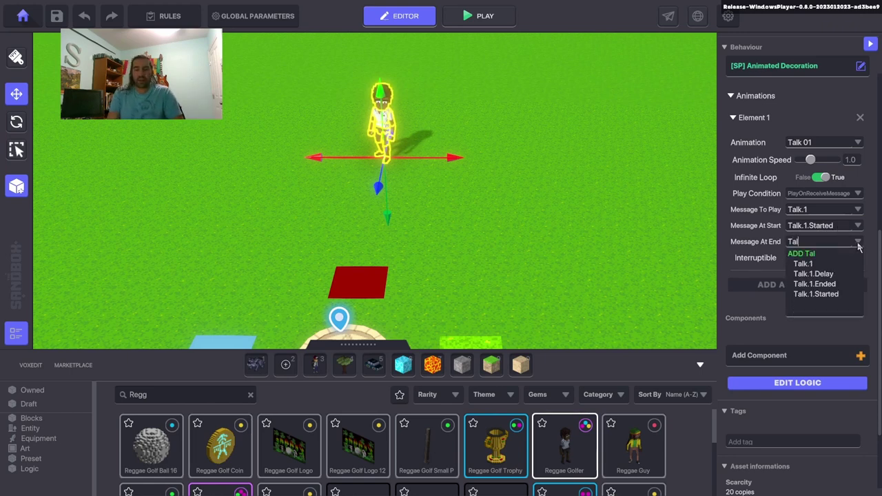
{"action": "left_click", "coordinate": [831, 285]}
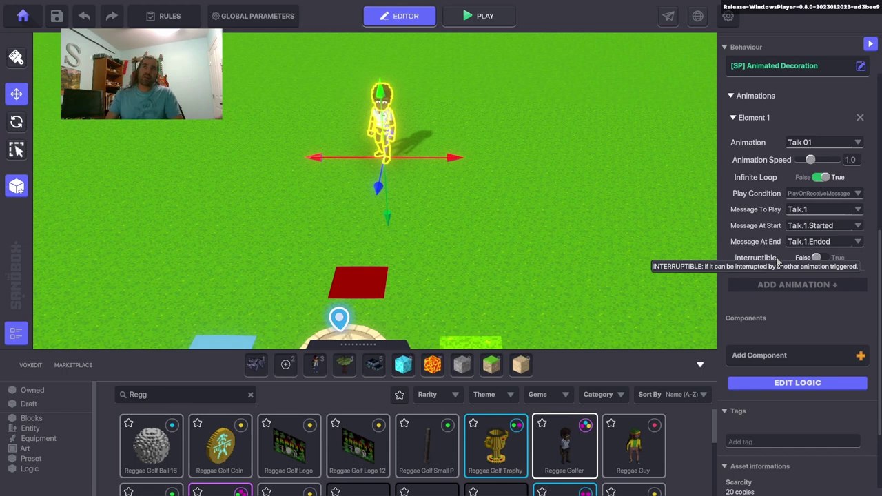
{"action": "left_click", "coordinate": [819, 258]}
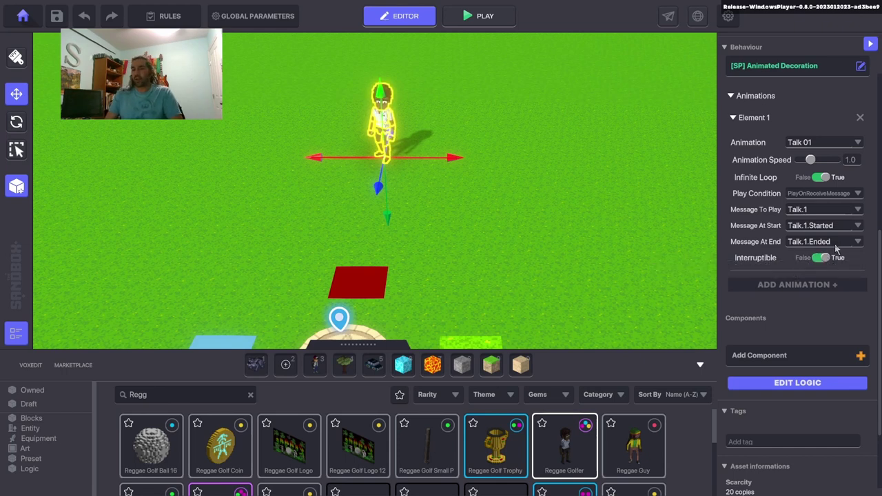
Add the tag ReggaeGolfer to the golfer.
{"action": "mouse_move", "coordinate": [762, 247]}
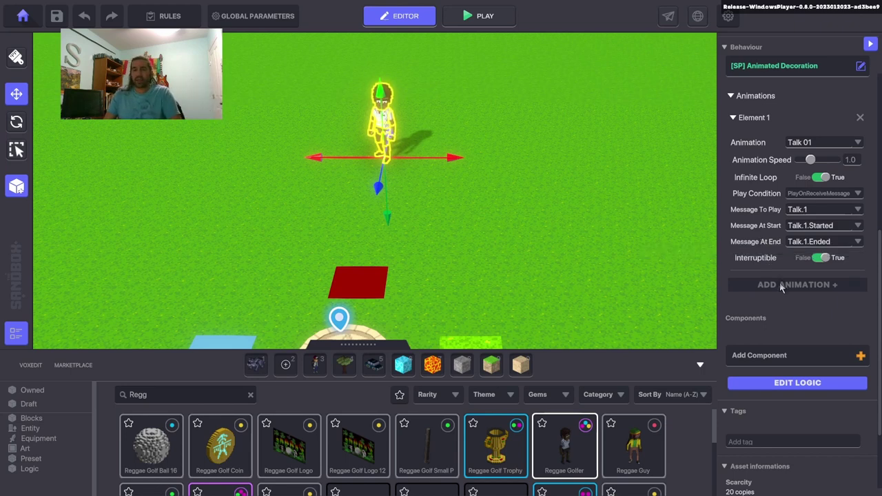
{"action": "left_click", "coordinate": [774, 440]}
{"action": "type", "text": "ReggaeGolfer"}
{"action": "key", "text": "Return"}
{"action": "left_click", "coordinate": [788, 356]}
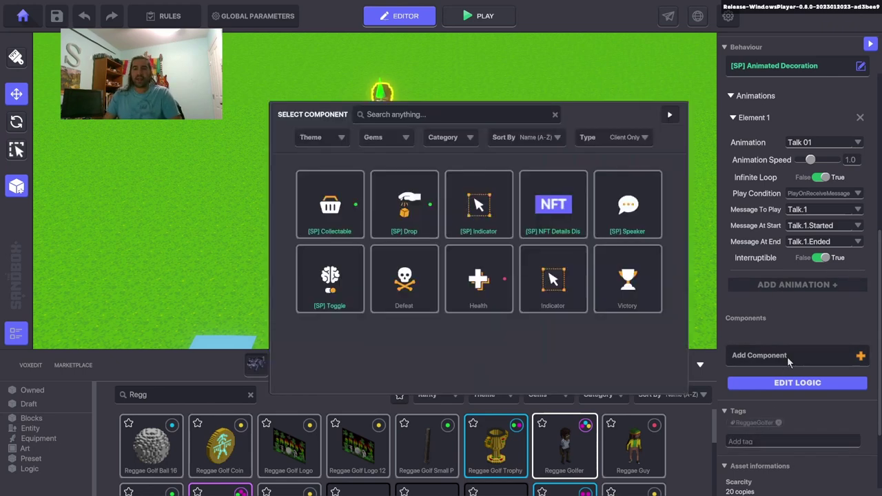
{"action": "left_click", "coordinate": [669, 114]}
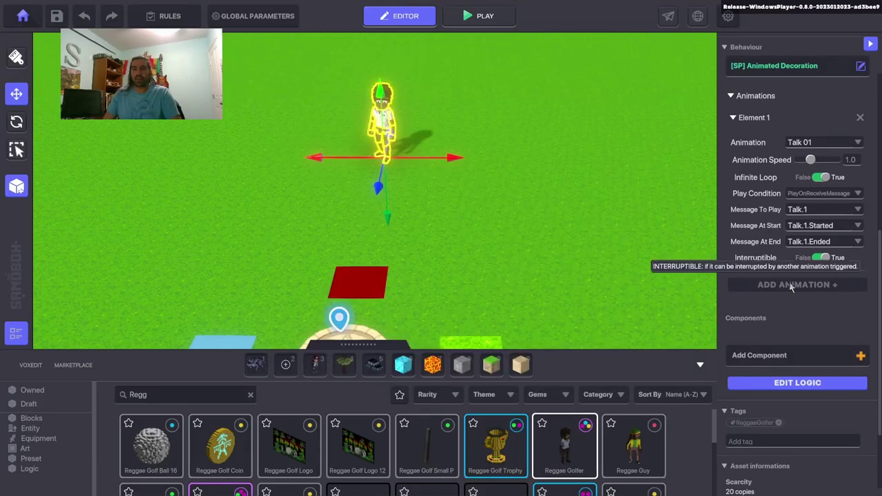
Add a second animation to the golfer using Laugh 02 with Infinite Loop enabled.
{"action": "left_click", "coordinate": [799, 284]}
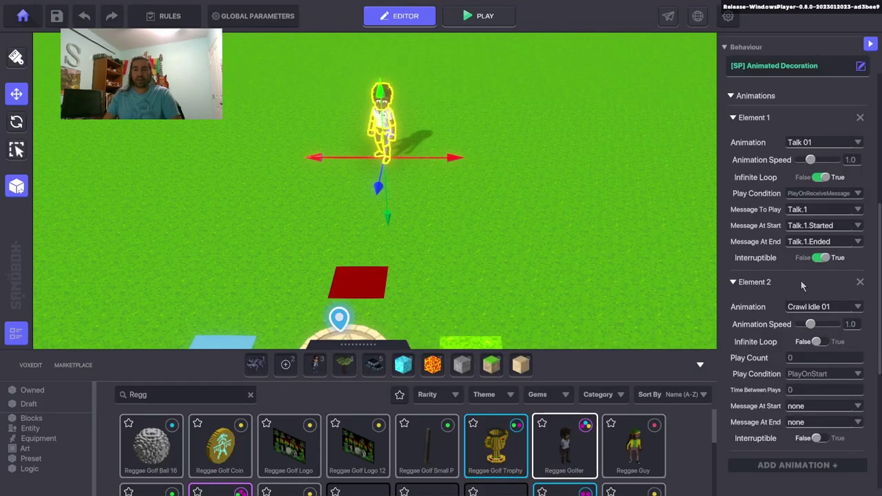
{"action": "left_click", "coordinate": [857, 307]}
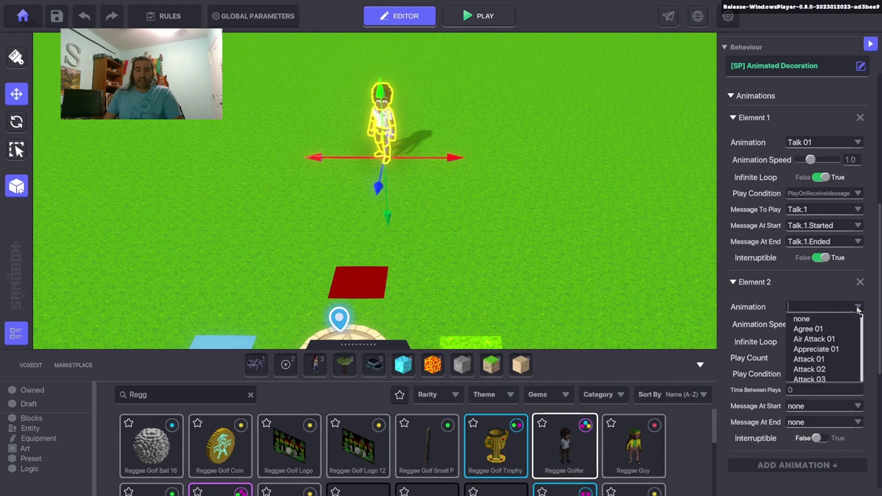
{"action": "type", "text": "Laugh"}
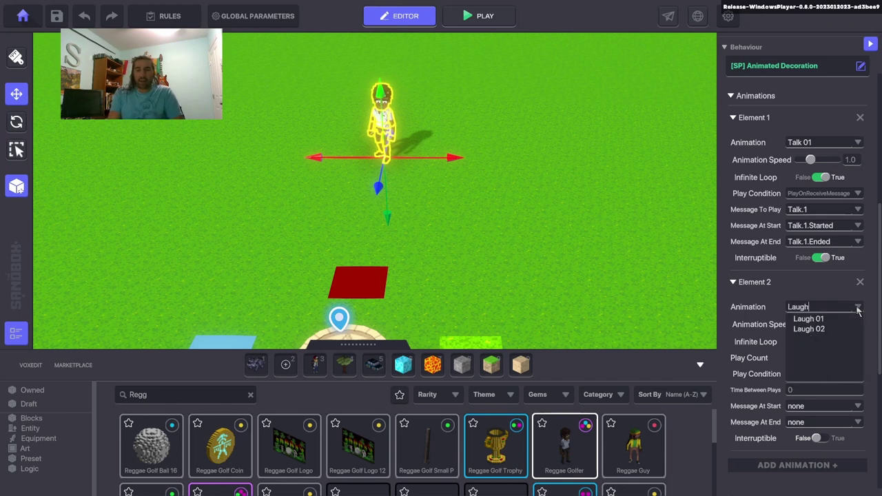
{"action": "left_click", "coordinate": [811, 329]}
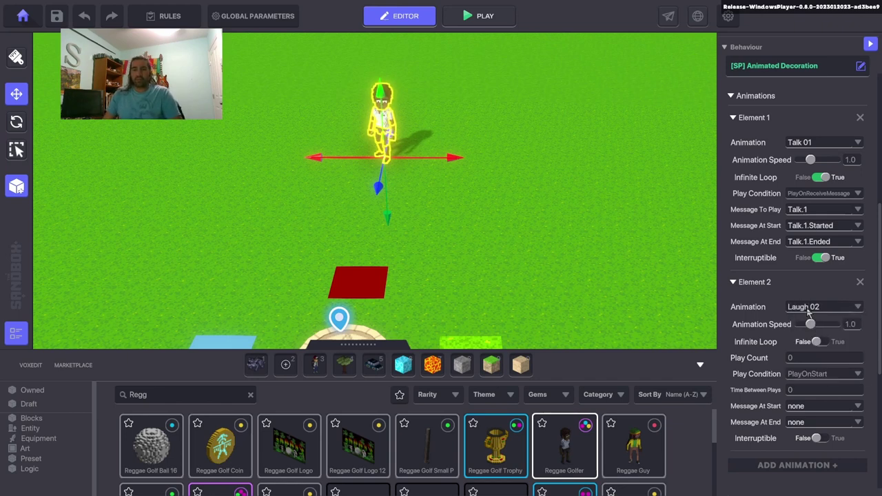
{"action": "left_click", "coordinate": [817, 342]}
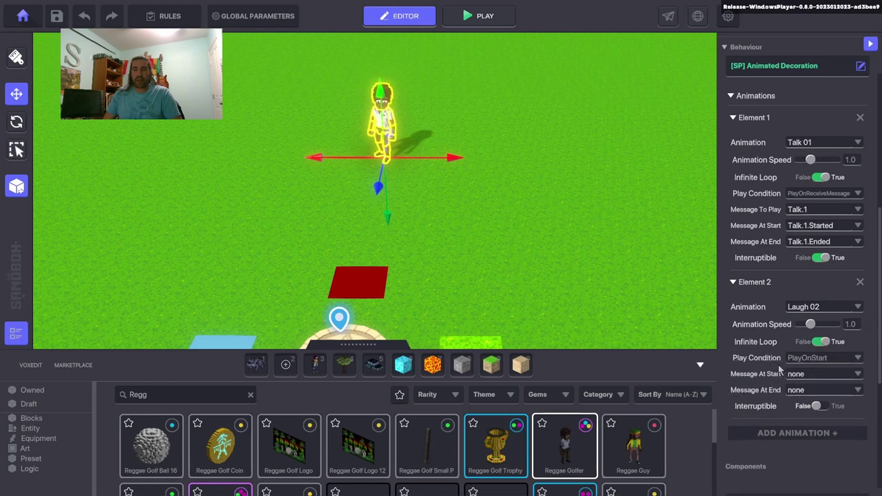
Set Element 2's Play Condition to PlayOnReceiveMessage with Laugh.1 as the Message To Play.
{"action": "left_click", "coordinate": [856, 358]}
{"action": "left_click", "coordinate": [851, 380]}
{"action": "left_click", "coordinate": [858, 374]}
{"action": "type", "text": "La"}
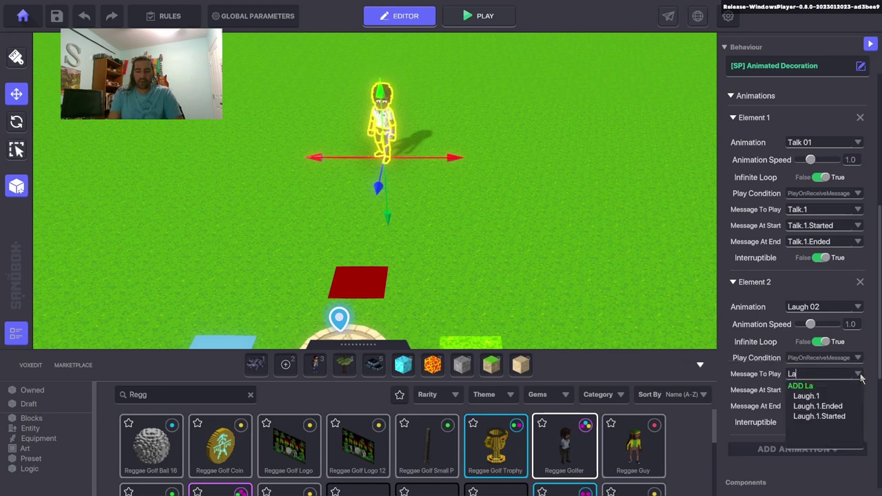
{"action": "type", "text": "ugh.1"}
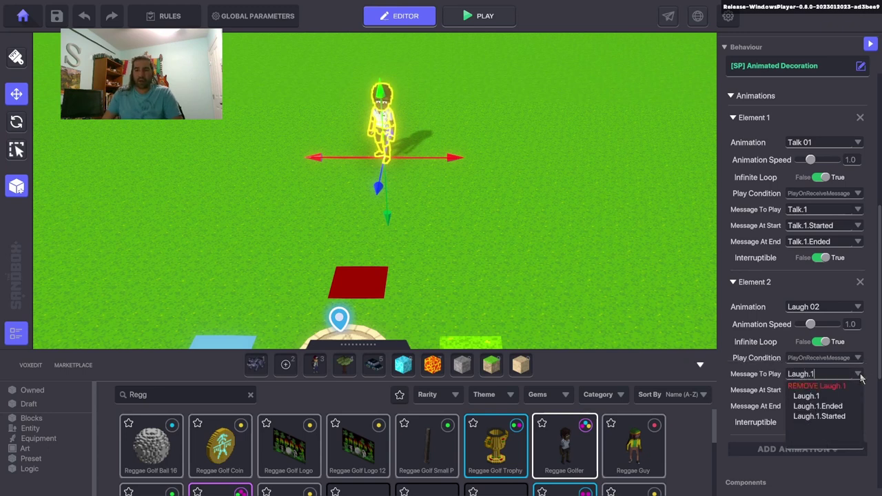
{"action": "left_click", "coordinate": [822, 397]}
Set Element 2's Message At Start to Laugh.1.Started.
{"action": "left_click", "coordinate": [857, 391]}
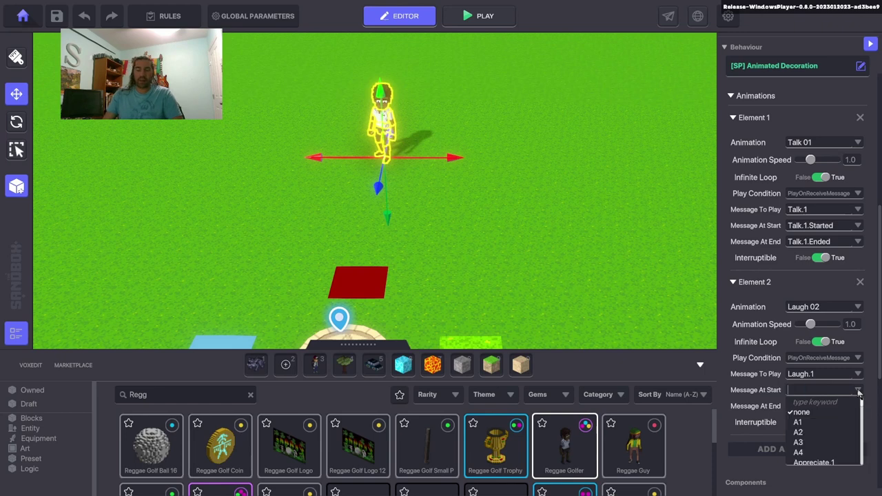
{"action": "type", "text": "Laugh.1"}
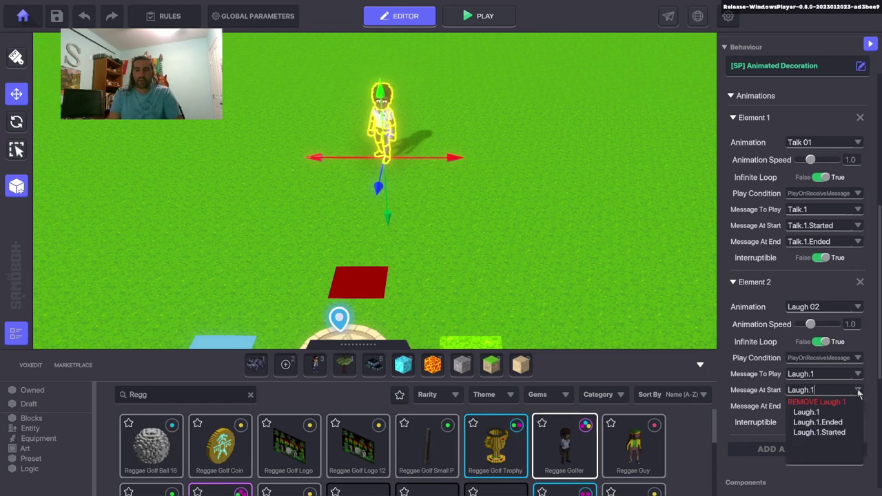
{"action": "left_click", "coordinate": [823, 433]}
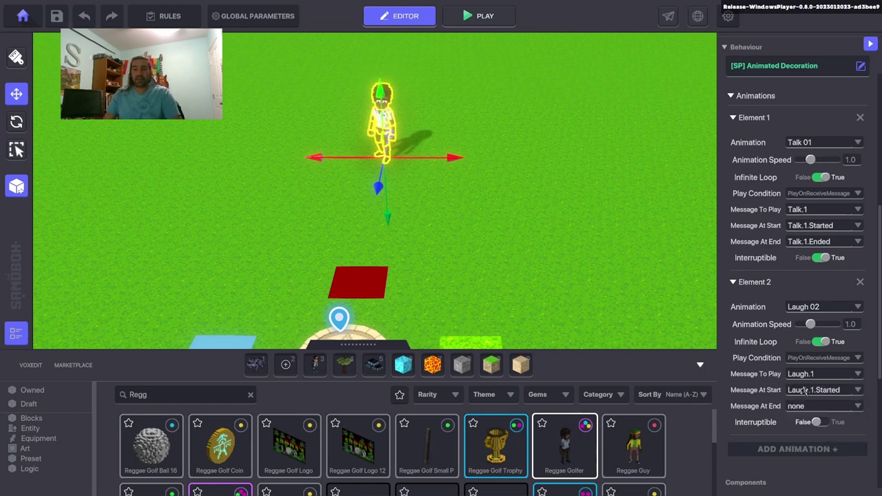
Set Element 2's Message At End to Laugh.1.Ended and turn on Interruptible.
{"action": "left_click", "coordinate": [858, 408]}
{"action": "type", "text": "Laug"}
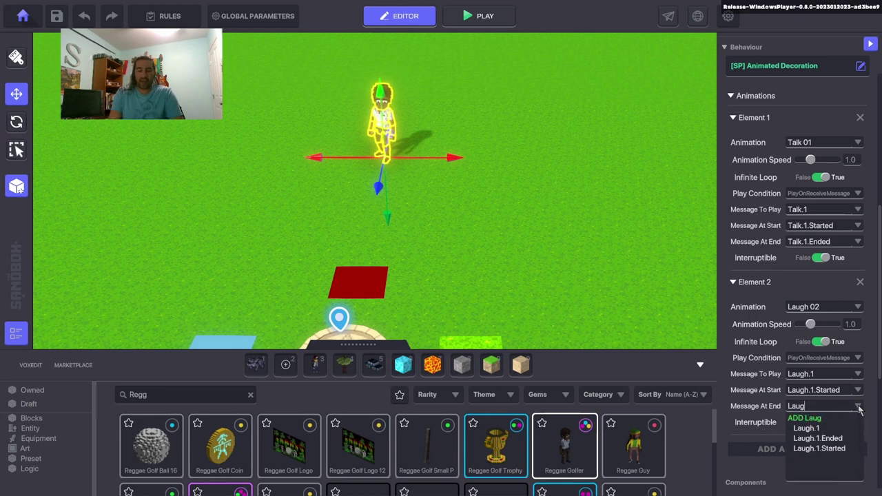
{"action": "type", "text": "h.1"}
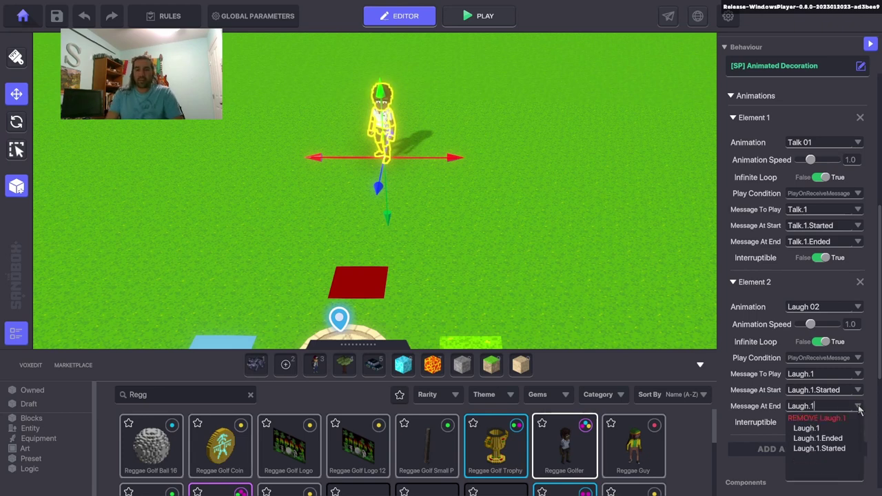
{"action": "left_click", "coordinate": [832, 439]}
{"action": "left_click", "coordinate": [819, 423]}
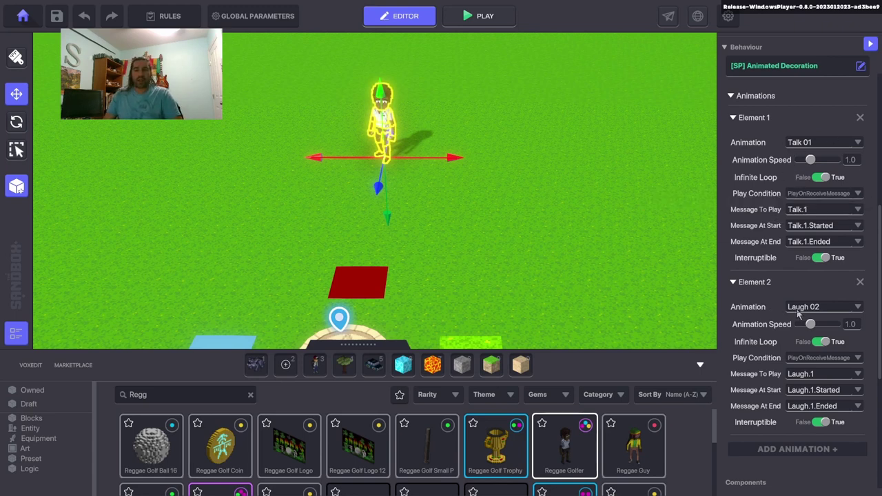
Add a third animation to the golfer using Cellphone 01 with Infinite Loop enabled.
{"action": "left_click", "coordinate": [813, 449]}
{"action": "scroll", "coordinate": [847, 353], "scroll_direction": "down", "scroll_amount": 3}
{"action": "left_click", "coordinate": [857, 347]}
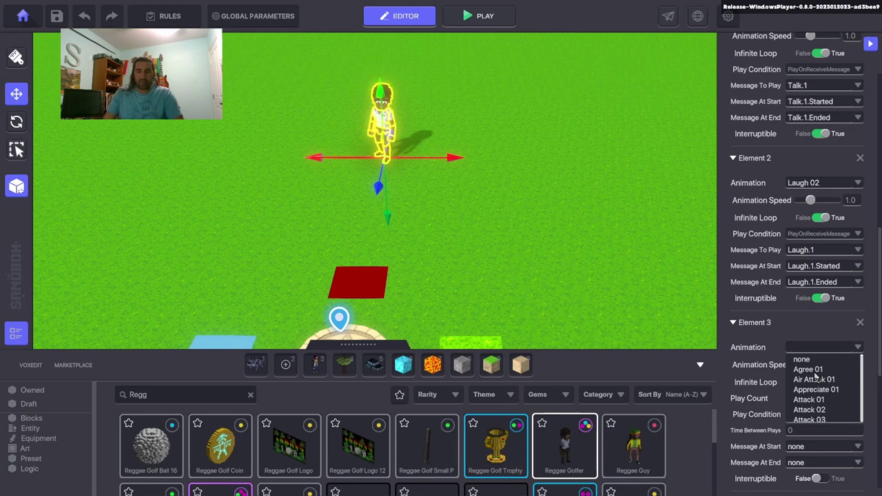
{"action": "scroll", "coordinate": [814, 375], "scroll_direction": "down", "scroll_amount": 4}
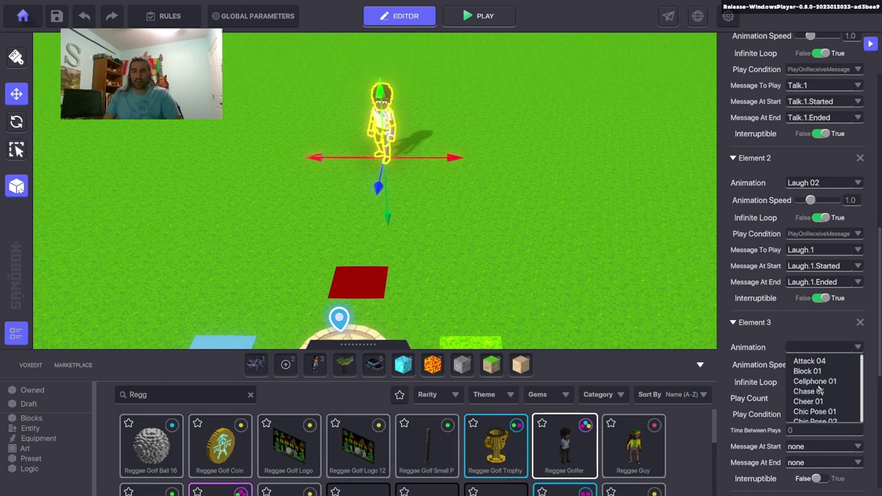
{"action": "scroll", "coordinate": [819, 390], "scroll_direction": "down", "scroll_amount": 1}
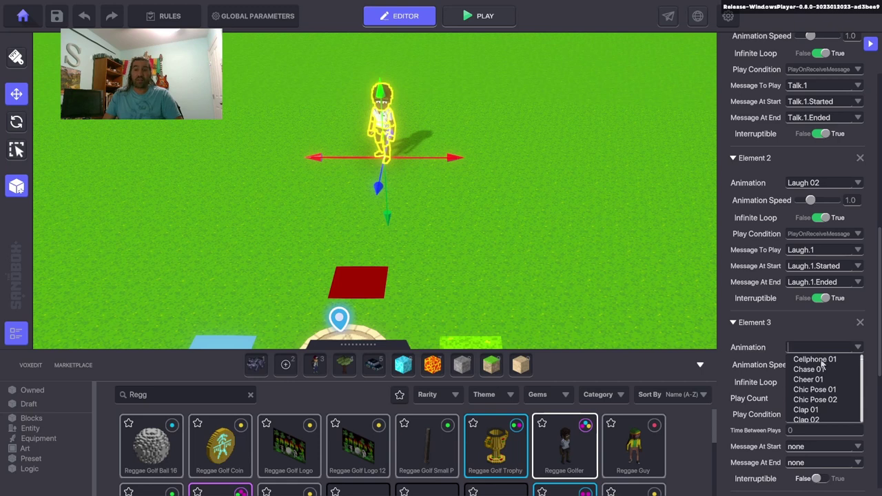
{"action": "left_click", "coordinate": [816, 359]}
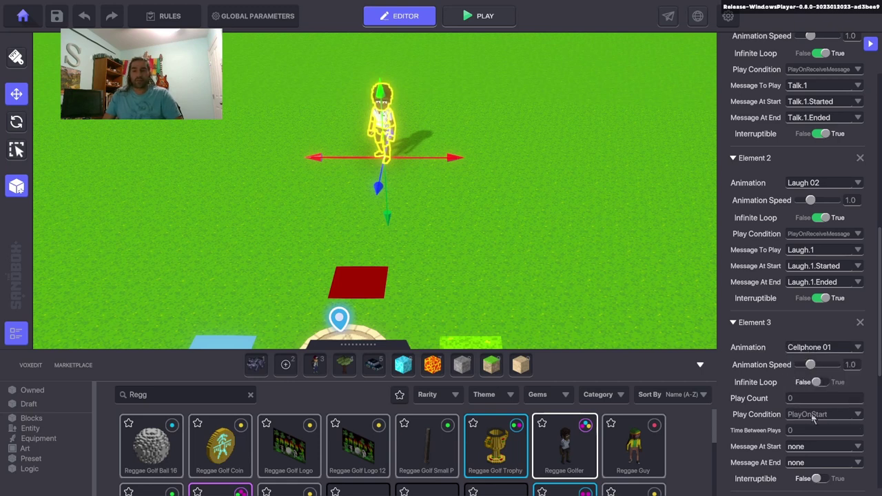
{"action": "left_click", "coordinate": [799, 383]}
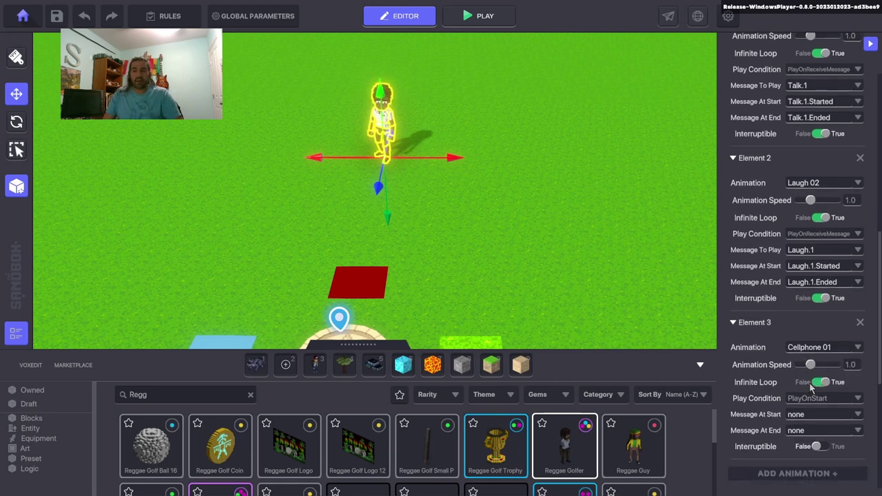
Set Element 3's Play Condition to PlayOnReceiveMessage and add Phone.1 as its new Message To Play.
{"action": "left_click", "coordinate": [859, 399]}
{"action": "left_click", "coordinate": [857, 417]}
{"action": "left_click", "coordinate": [857, 415]}
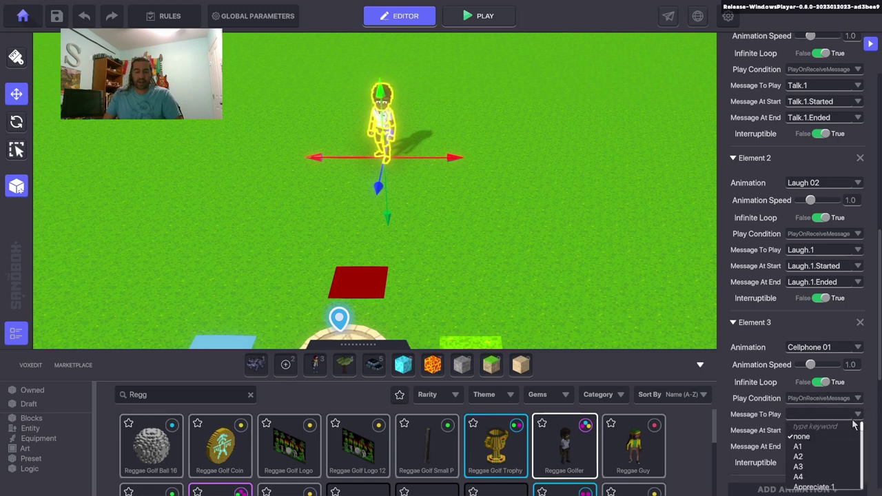
{"action": "type", "text": "Phone.1"}
{"action": "left_click", "coordinate": [817, 426]}
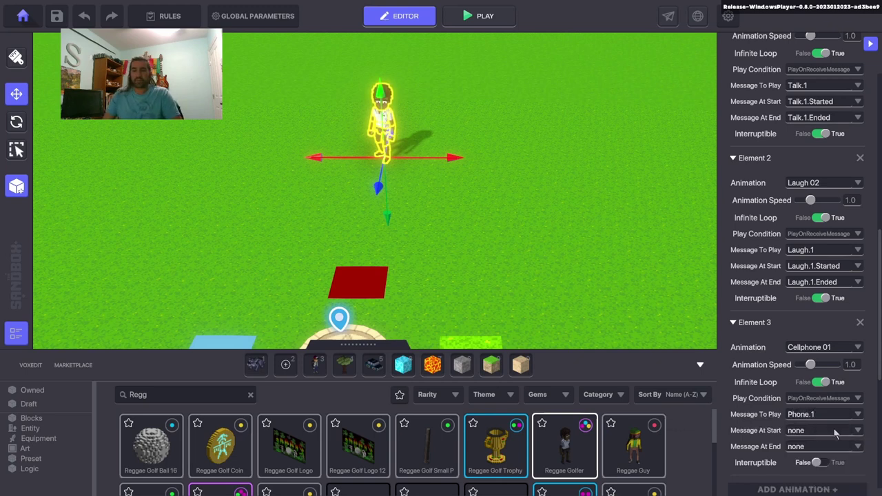
Add the new message Phone.1.Started as Element 3's Message At Start.
{"action": "left_click", "coordinate": [856, 430]}
{"action": "type", "text": "Phon"}
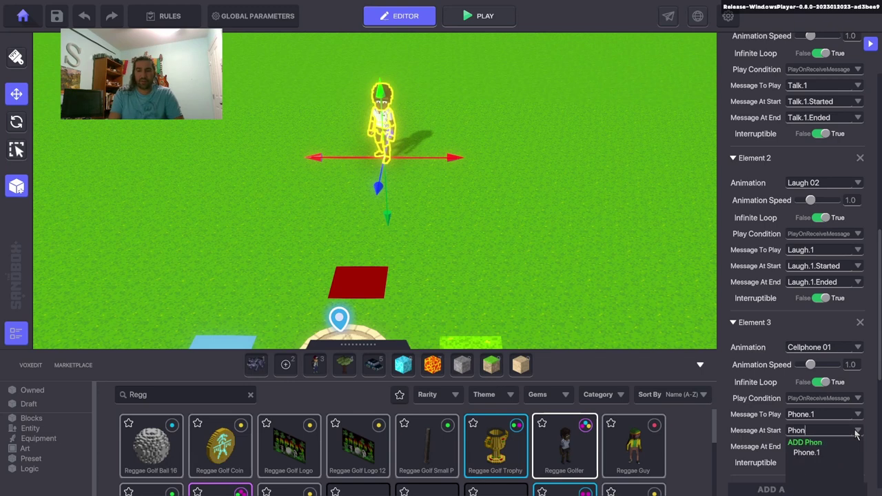
{"action": "type", "text": "e.1.Started"}
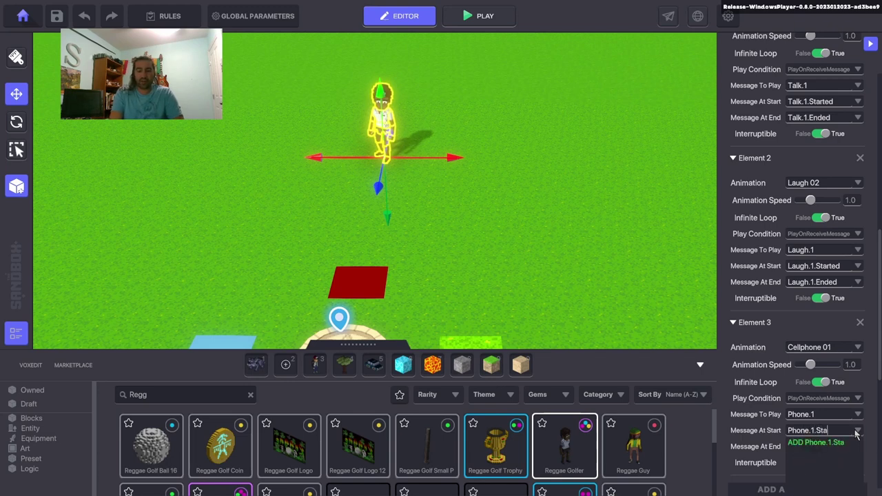
{"action": "left_click", "coordinate": [839, 443]}
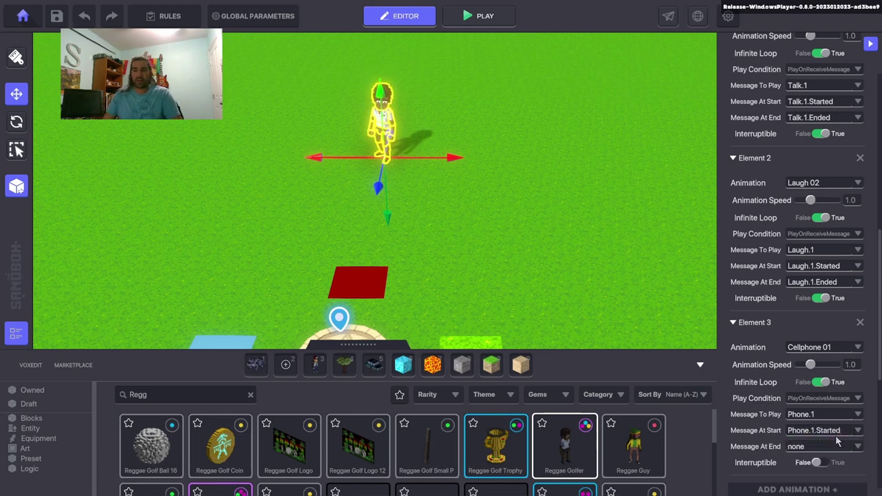
Add the new message Phone.1.Ended as Element 3's Message At End and turn on Interruptible.
{"action": "left_click", "coordinate": [858, 449]}
{"action": "type", "text": "Phone.1.Ended"}
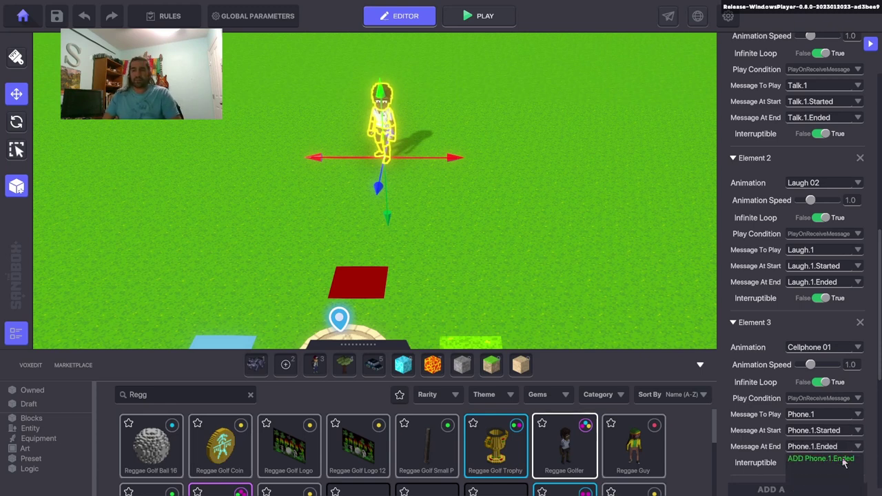
{"action": "left_click", "coordinate": [843, 462]}
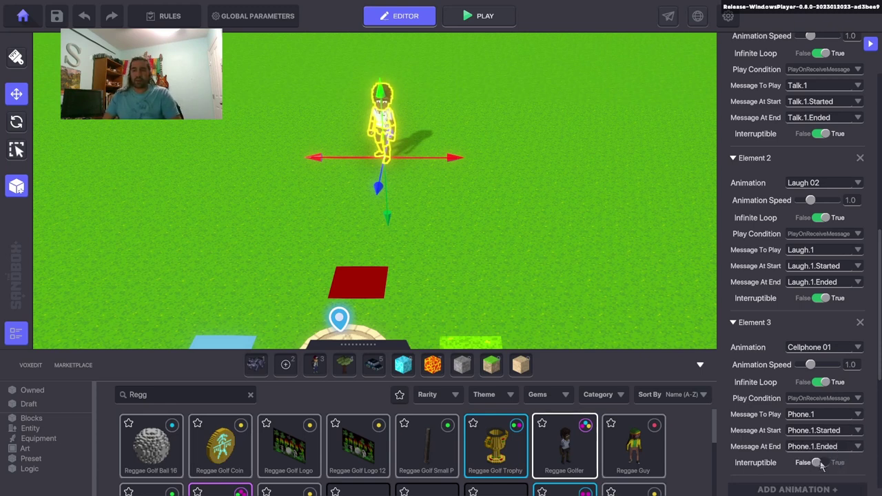
{"action": "scroll", "coordinate": [777, 434], "scroll_direction": "down", "scroll_amount": 3}
{"action": "scroll", "coordinate": [776, 430], "scroll_direction": "down", "scroll_amount": 3}
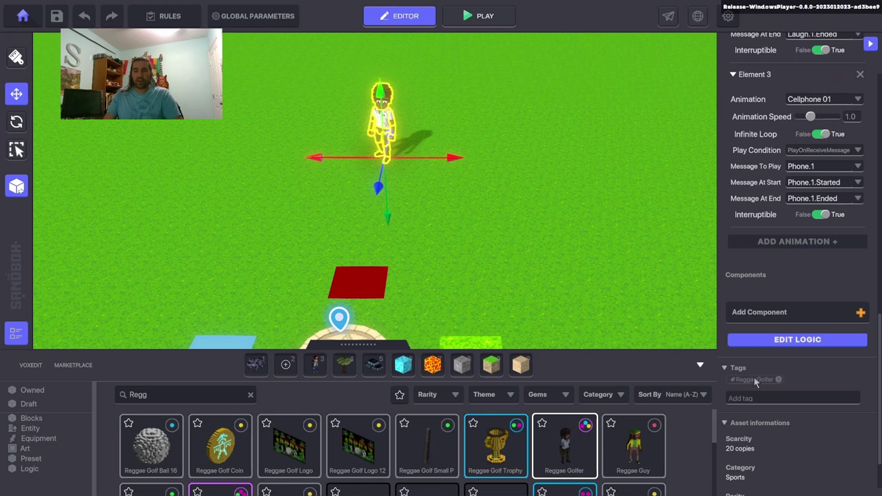
{"action": "scroll", "coordinate": [776, 339], "scroll_direction": "up", "scroll_amount": 10}
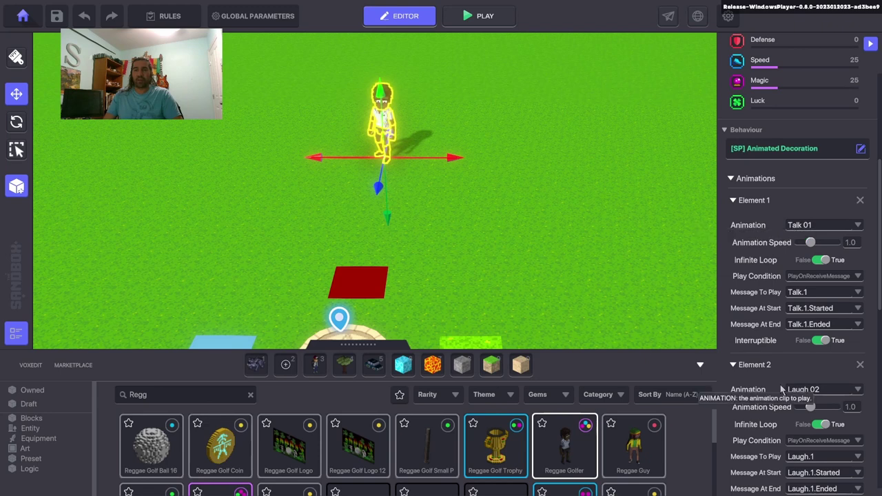
{"action": "scroll", "coordinate": [755, 385], "scroll_direction": "down", "scroll_amount": 3}
{"action": "scroll", "coordinate": [755, 385], "scroll_direction": "down", "scroll_amount": 4}
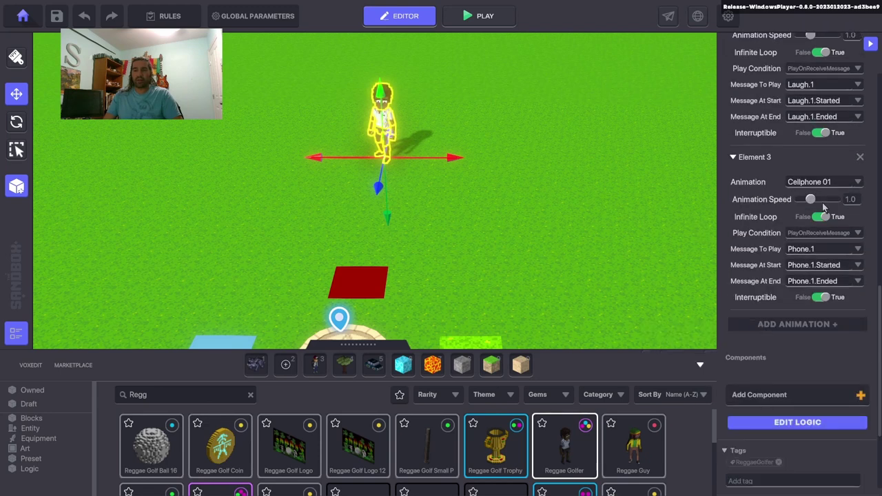
{"action": "scroll", "coordinate": [797, 207], "scroll_direction": "up", "scroll_amount": 6}
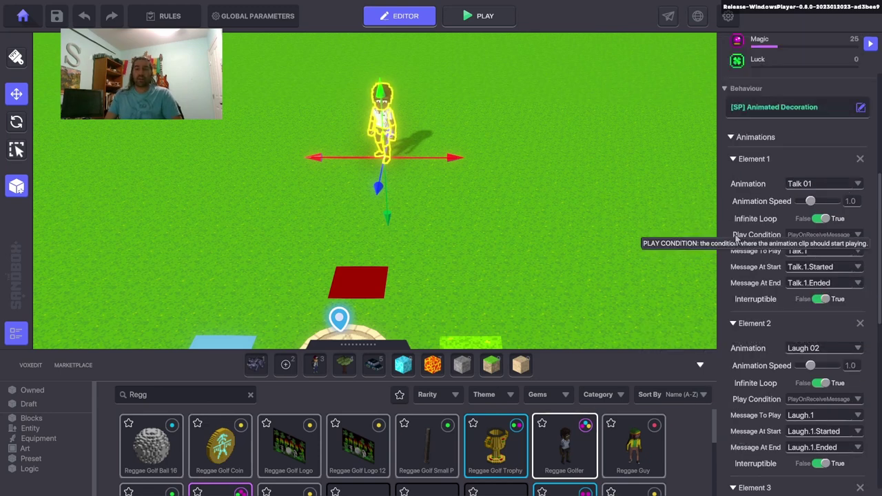
Add a fourth animation to the golfer using Idle 01 with Infinite Loop enabled.
{"action": "scroll", "coordinate": [753, 215], "scroll_direction": "down", "scroll_amount": 6}
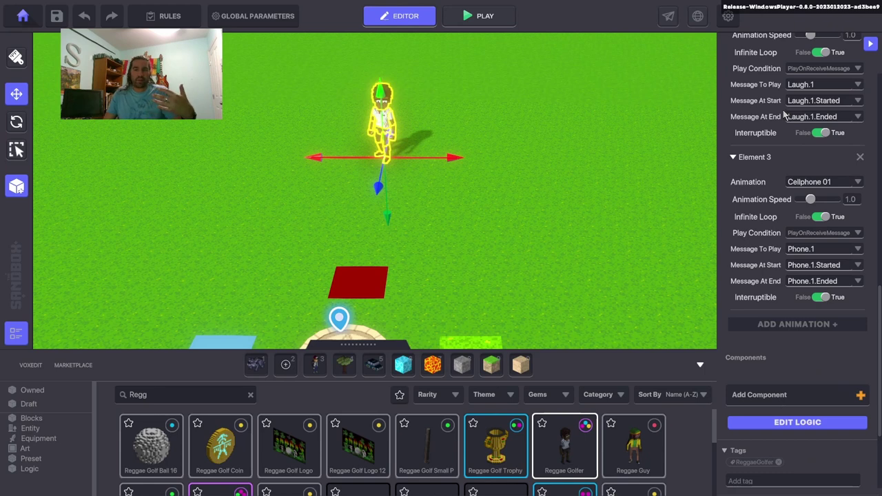
{"action": "left_click", "coordinate": [790, 325]}
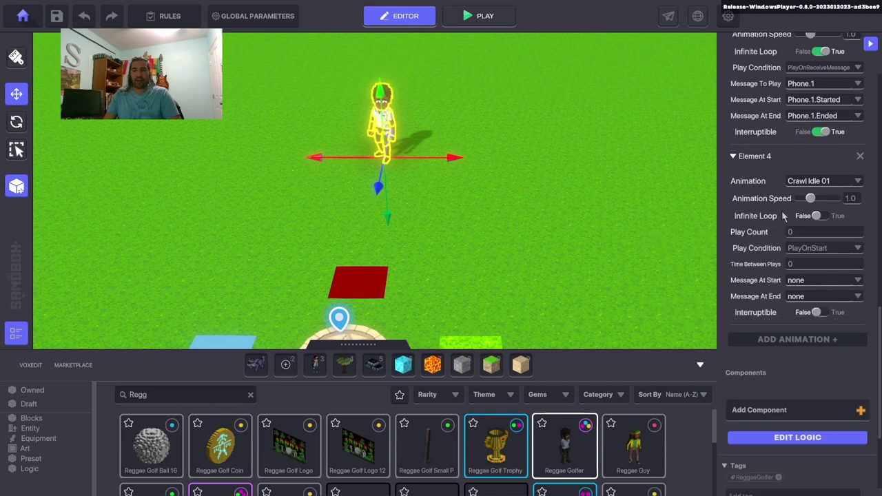
{"action": "left_click", "coordinate": [858, 181]}
{"action": "type", "text": "id"}
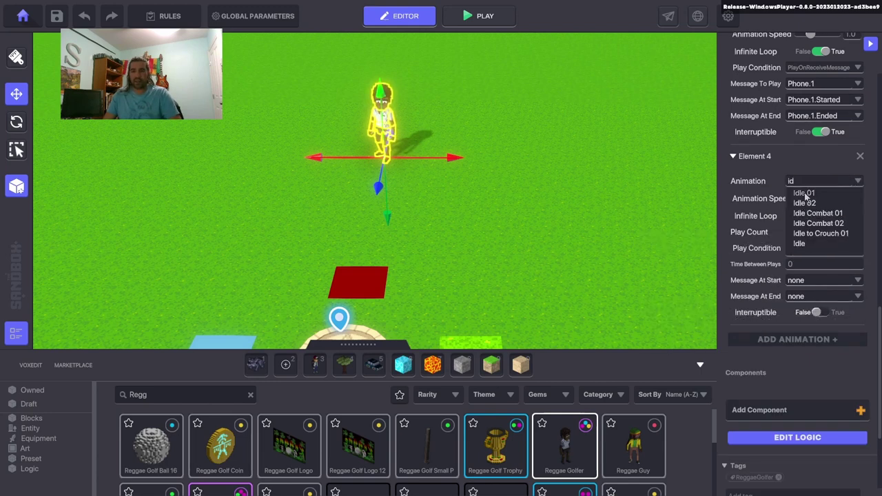
{"action": "left_click", "coordinate": [803, 193]}
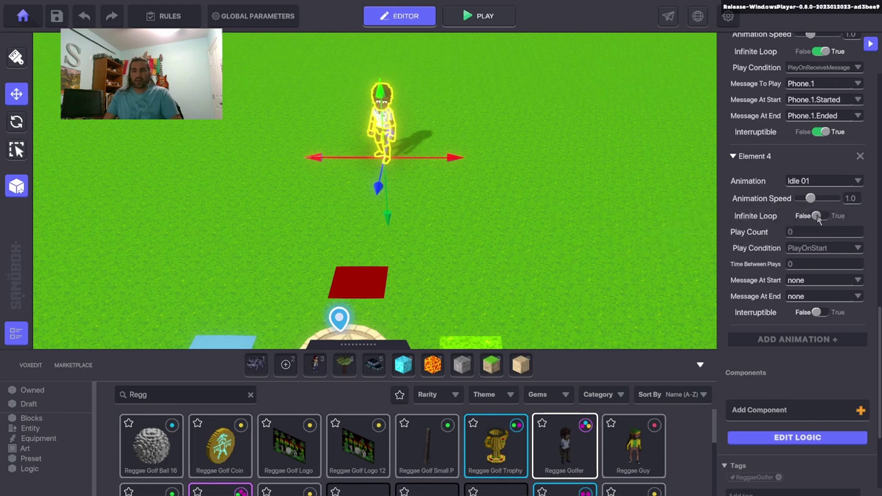
{"action": "left_click", "coordinate": [817, 216]}
Set Element 4's Play Condition to PlayOnReceiveMessage and its Message To Play to Idle.1.
{"action": "left_click", "coordinate": [857, 233]}
{"action": "left_click", "coordinate": [852, 252]}
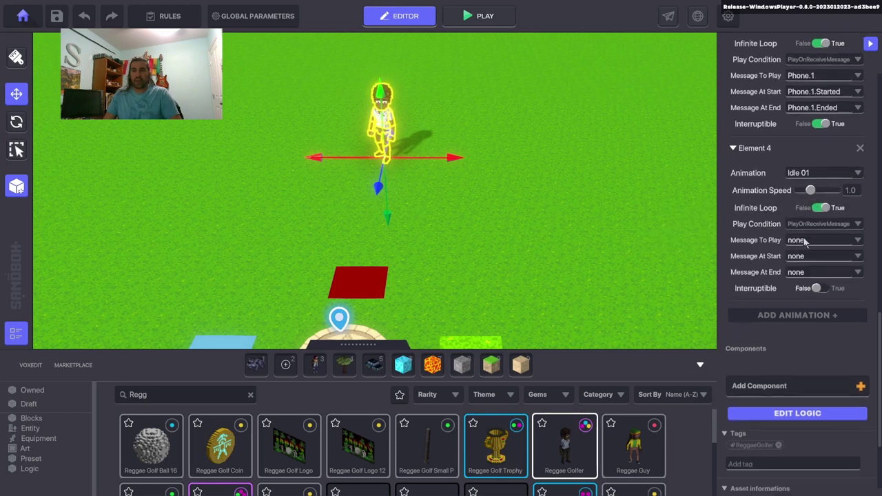
{"action": "left_click", "coordinate": [857, 249]}
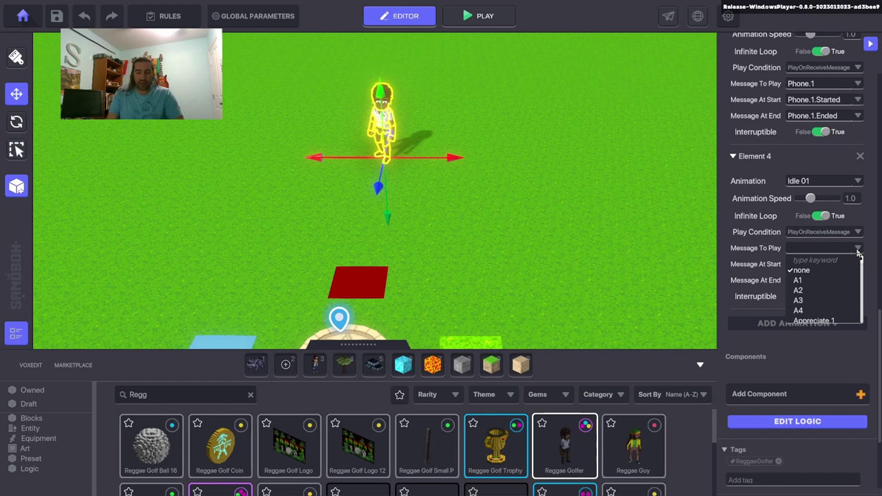
{"action": "type", "text": "Idle"}
{"action": "left_click", "coordinate": [801, 280]}
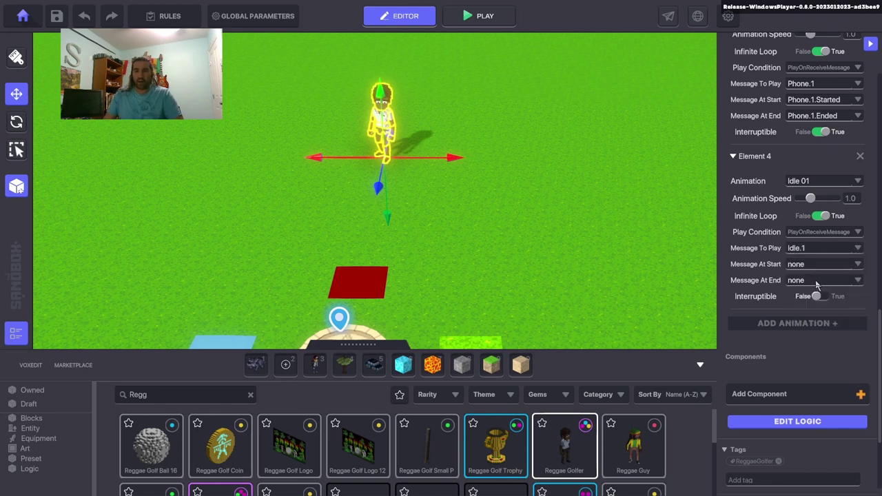
Set Element 4's Message At Start to Idle.Started and Message At End to Idle.Ended, and turn on Interruptible.
{"action": "left_click", "coordinate": [858, 266]}
{"action": "type", "text": "Idle"}
{"action": "left_click", "coordinate": [817, 327]}
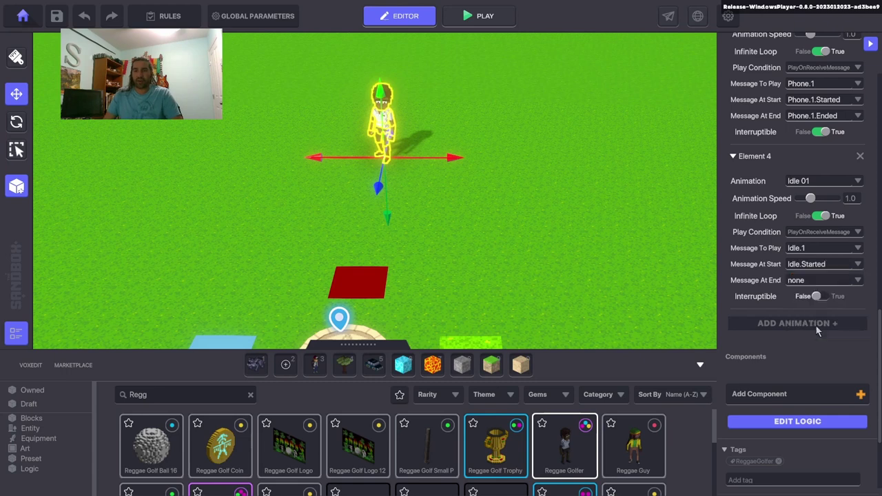
{"action": "left_click", "coordinate": [858, 281]}
{"action": "type", "text": "Idle"}
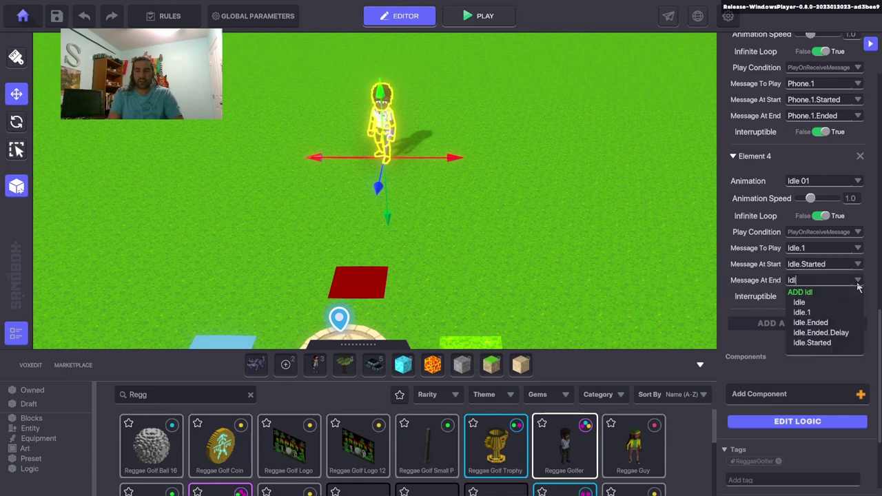
{"action": "left_click", "coordinate": [818, 323]}
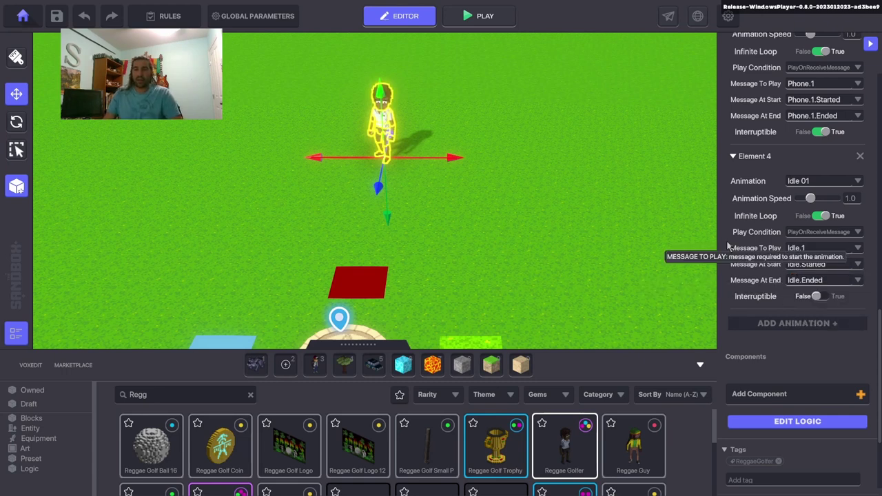
{"action": "left_click", "coordinate": [823, 297]}
Playtest the experience by walking the avatar around the Reggae Golfer, and return to the editor.
{"action": "scroll", "coordinate": [611, 215], "scroll_direction": "down", "scroll_amount": 3}
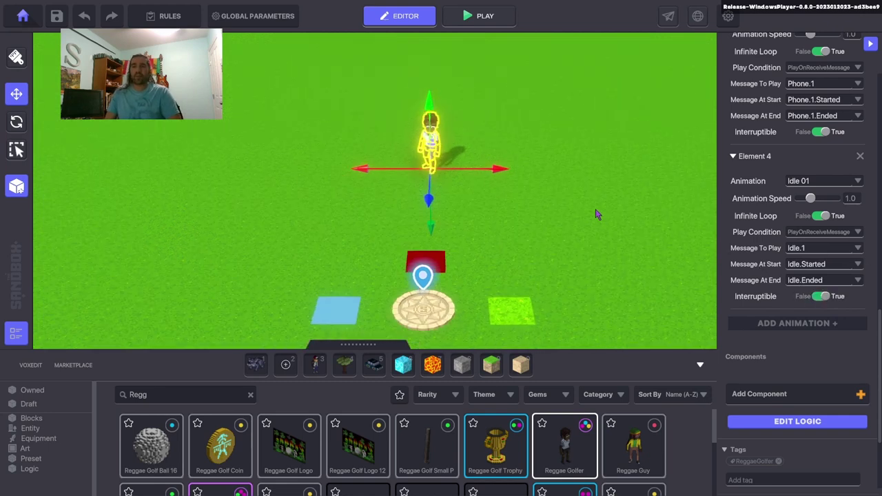
{"action": "key", "text": "ctrl+p"}
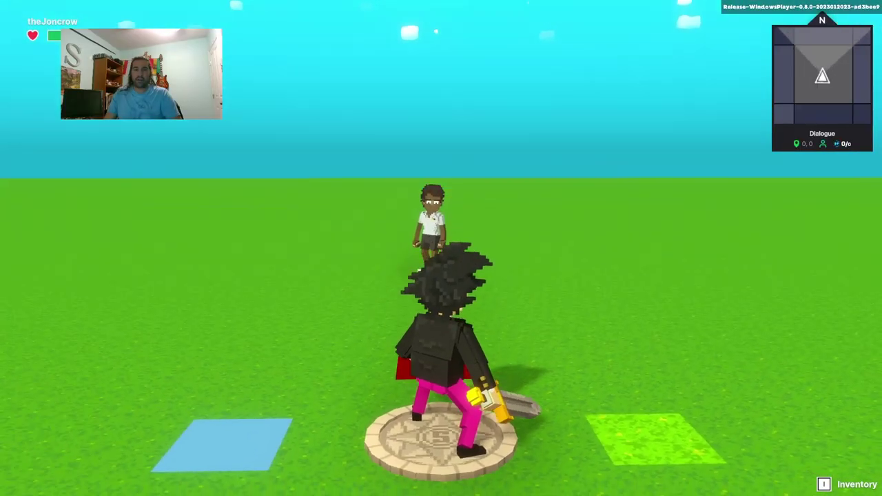
{"action": "key", "text": "w"}
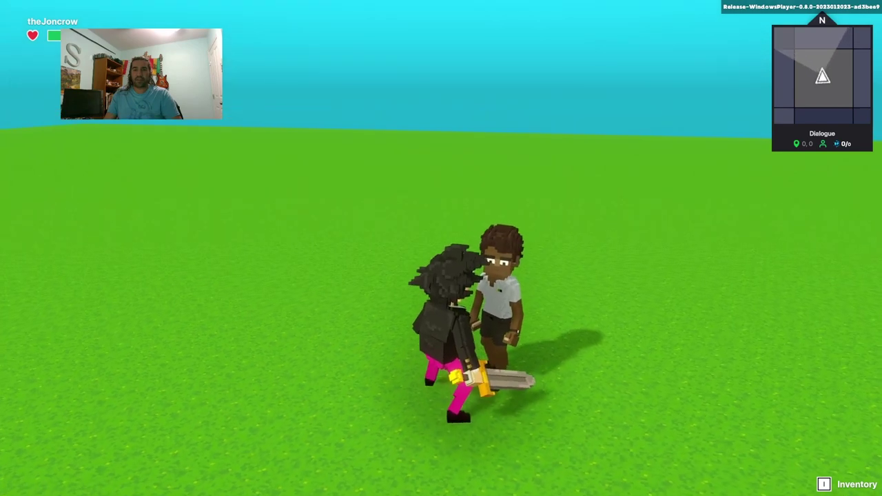
{"action": "key", "text": "a"}
{"action": "key", "text": "d"}
{"action": "key", "text": "w"}
{"action": "key", "text": "a"}
{"action": "key", "text": "s"}
{"action": "key", "text": "d"}
{"action": "key", "text": "a"}
{"action": "key", "text": "w"}
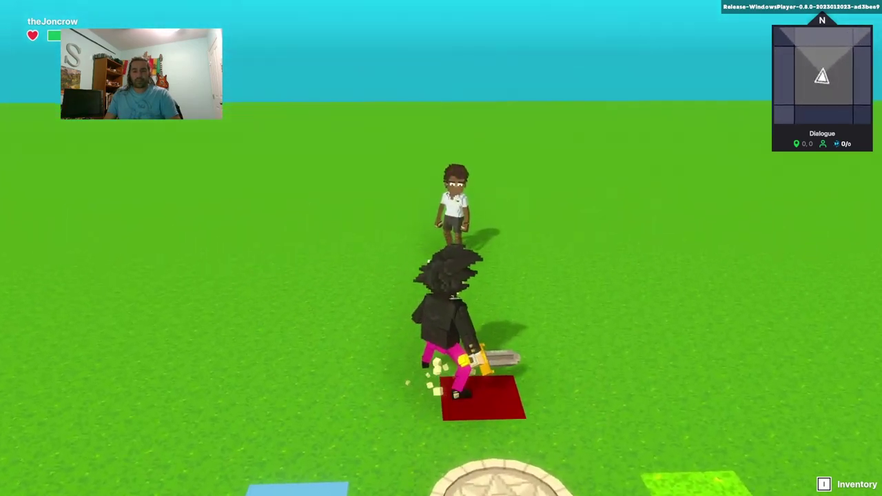
{"action": "key", "text": "Escape"}
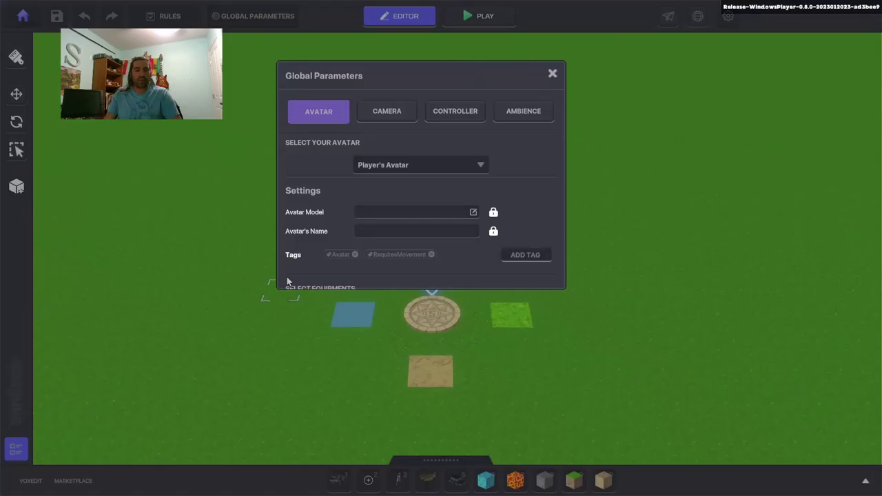
Adjust the avatar's equipment selection in the Global Parameters and close them.
{"action": "scroll", "coordinate": [319, 201], "scroll_direction": "down", "scroll_amount": 3}
{"action": "left_click", "coordinate": [356, 224]}
{"action": "left_click", "coordinate": [331, 224]}
{"action": "key", "text": "Escape"}
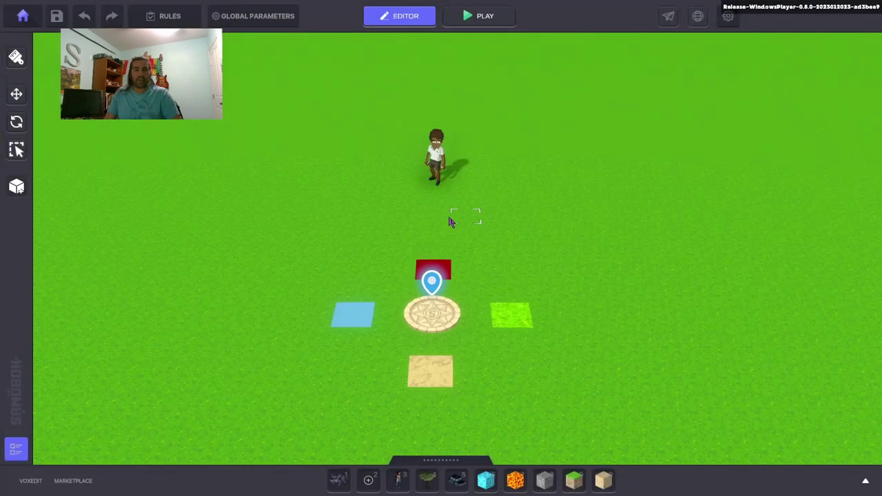
Select the Reggae Golfer and review the message settings of its Talk and Laugh animations.
{"action": "scroll", "coordinate": [447, 244], "scroll_direction": "up", "scroll_amount": 2}
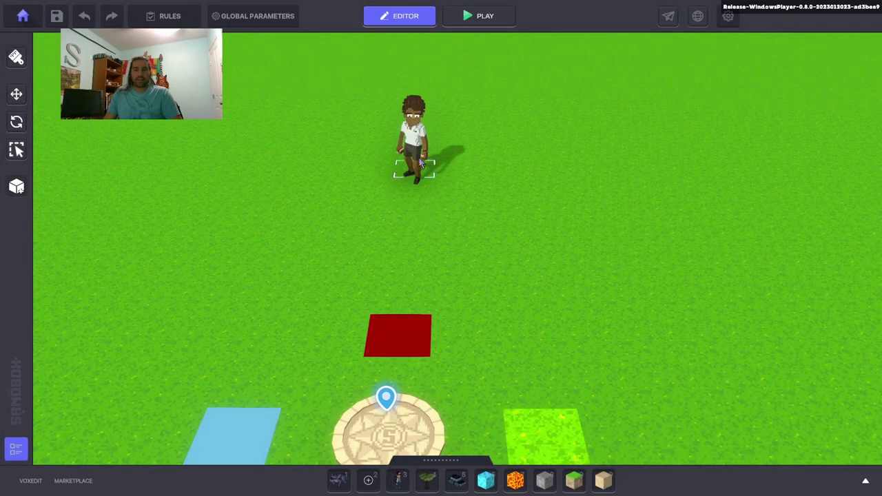
{"action": "left_click", "coordinate": [445, 140]}
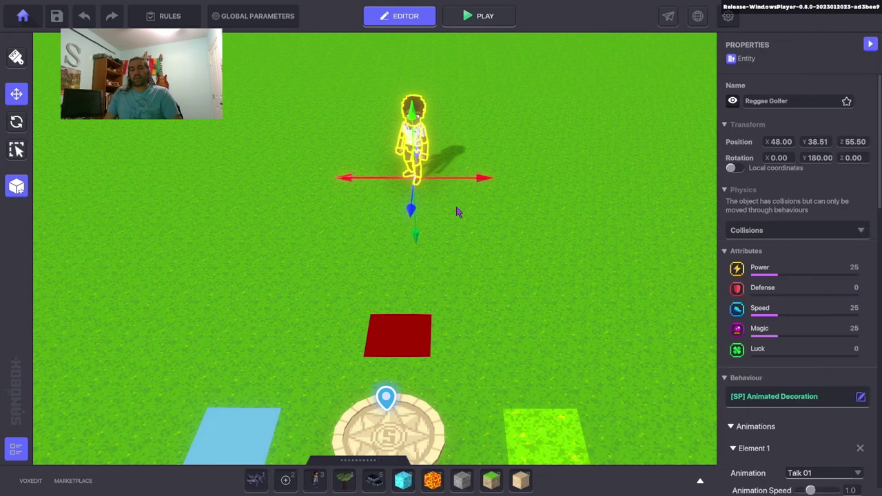
{"action": "scroll", "coordinate": [772, 347], "scroll_direction": "down", "scroll_amount": 3}
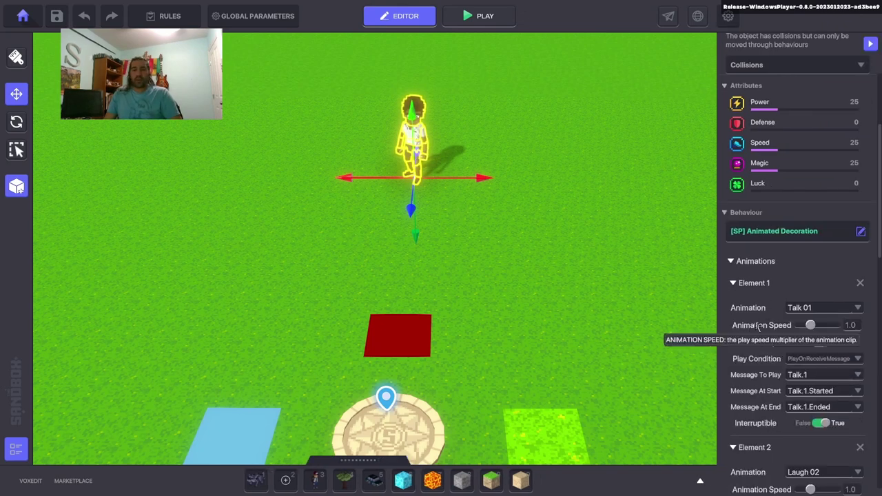
{"action": "scroll", "coordinate": [764, 330], "scroll_direction": "down", "scroll_amount": 1}
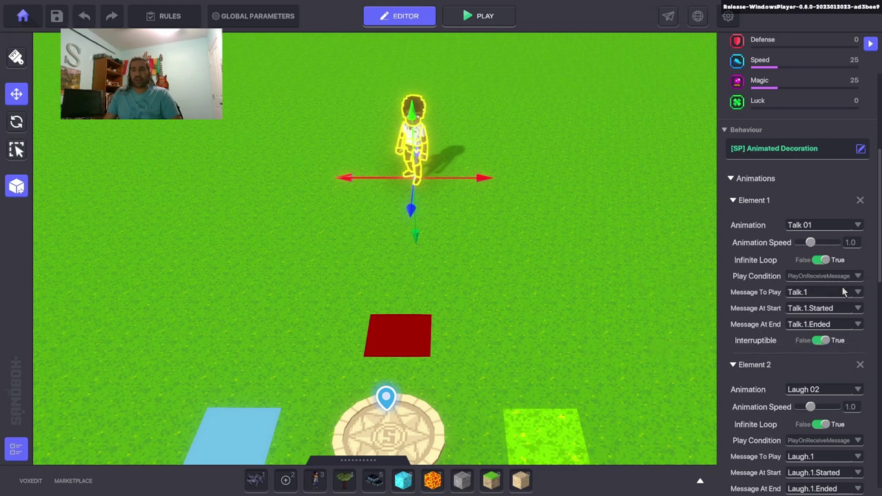
{"action": "scroll", "coordinate": [519, 313], "scroll_direction": "down", "scroll_amount": 1}
{"action": "key", "text": "a"}
{"action": "scroll", "coordinate": [469, 303], "scroll_direction": "up", "scroll_amount": 1}
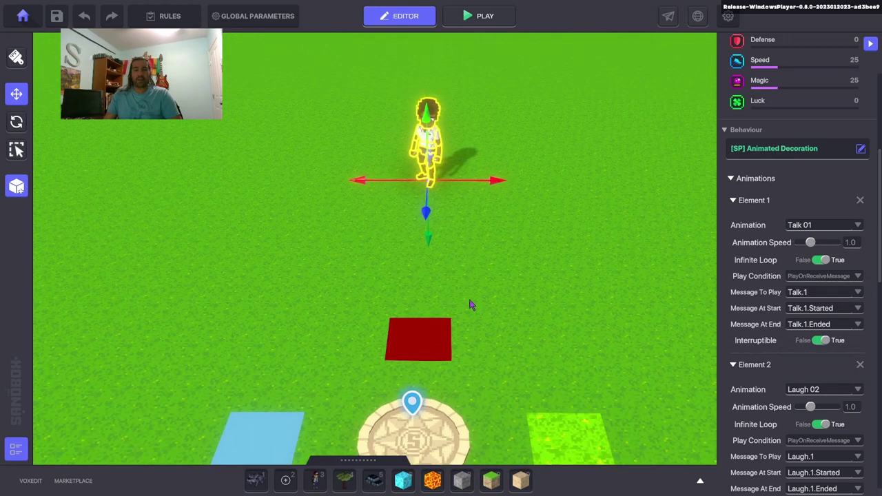
Clear the asset search, filter the library to Logic and place a Logic Asset between the golfer and the red block.
{"action": "left_click", "coordinate": [386, 285]}
{"action": "key", "text": "Tab"}
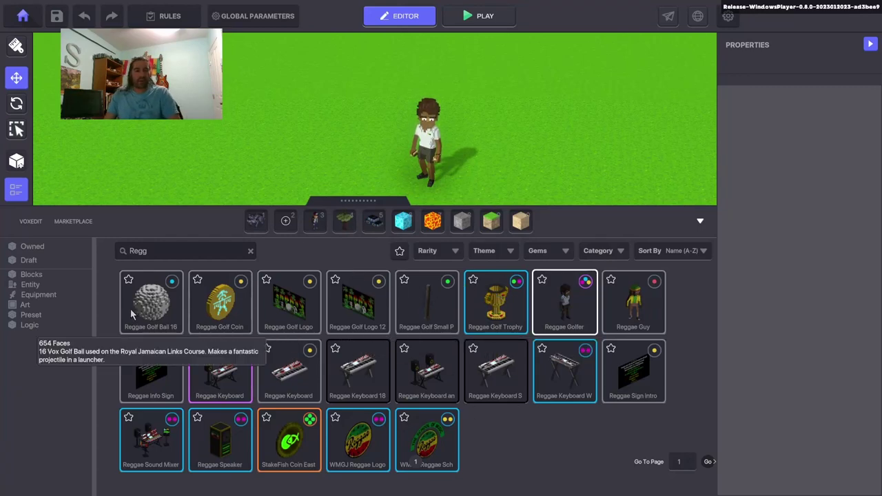
{"action": "left_click", "coordinate": [250, 251]}
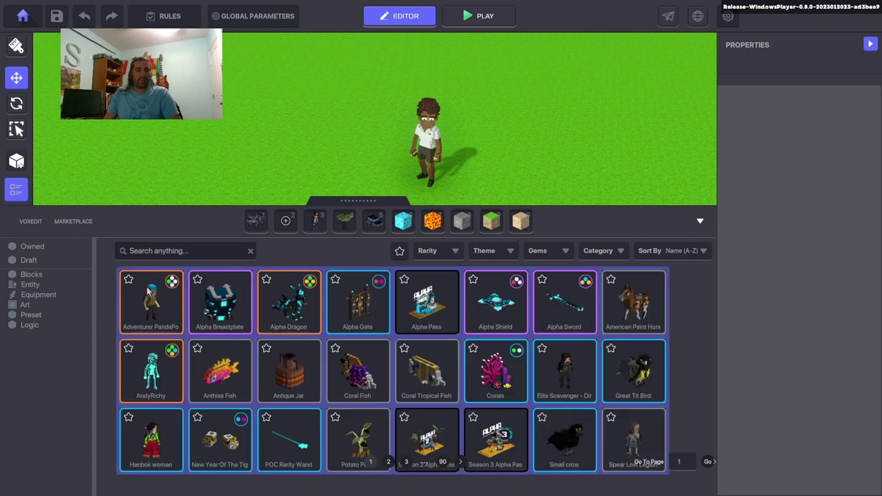
{"action": "left_click", "coordinate": [40, 329]}
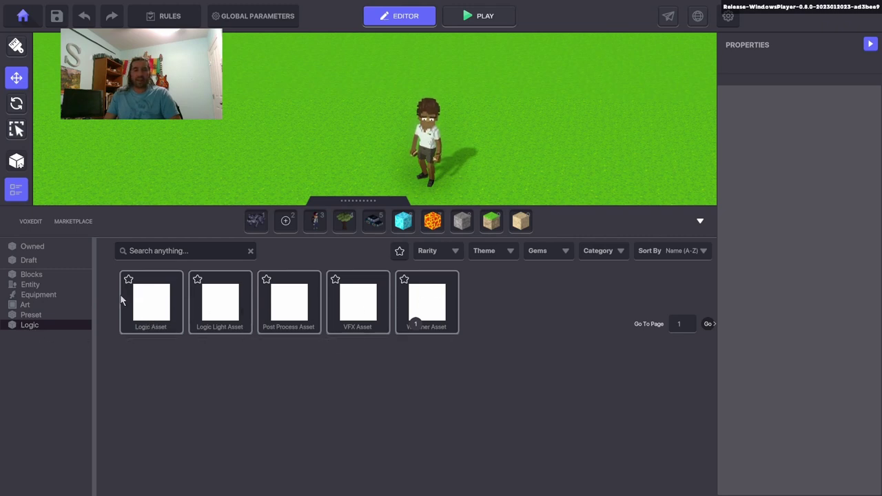
{"action": "left_click", "coordinate": [155, 306]}
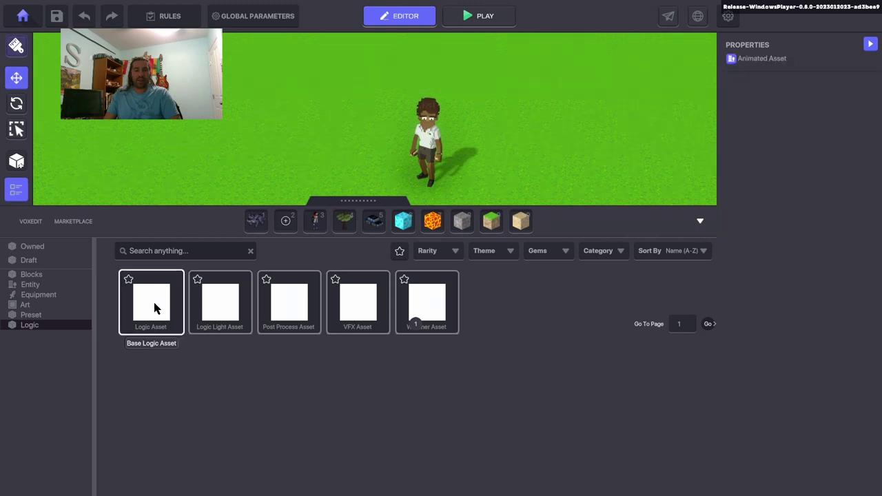
{"action": "left_click", "coordinate": [353, 200]}
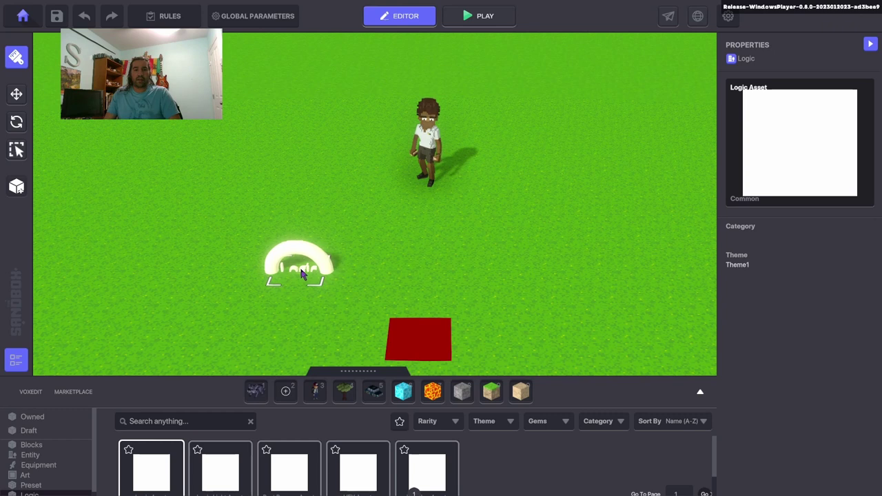
{"action": "left_click", "coordinate": [425, 263]}
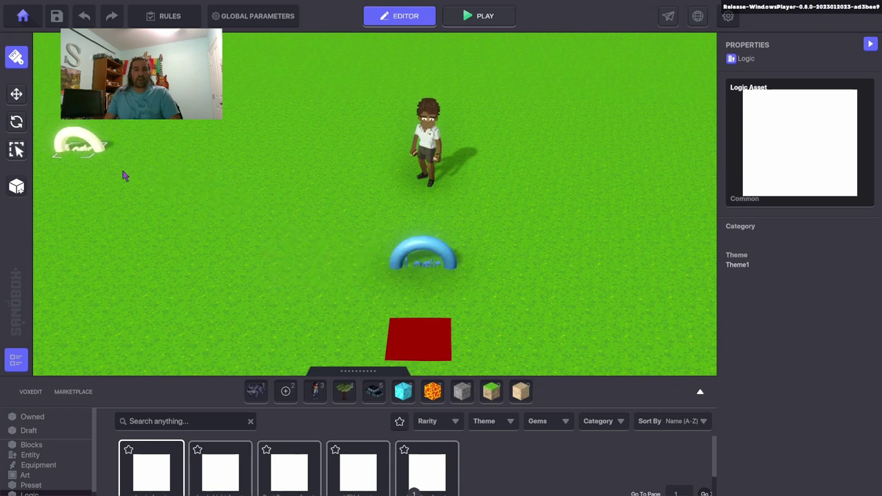
Move the Logic Asset beside the golfer to X 43.00, Z 55.50 and assign it the Timed Events behaviour.
{"action": "left_click", "coordinate": [16, 97]}
{"action": "left_click", "coordinate": [420, 261]}
{"action": "left_click_drag", "start_coordinate": [443, 282], "coordinate": [229, 181]}
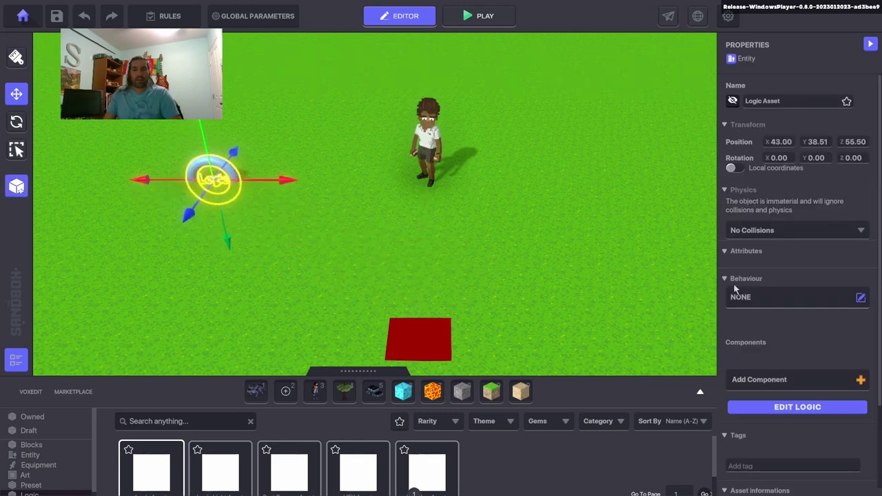
{"action": "left_click", "coordinate": [763, 300]}
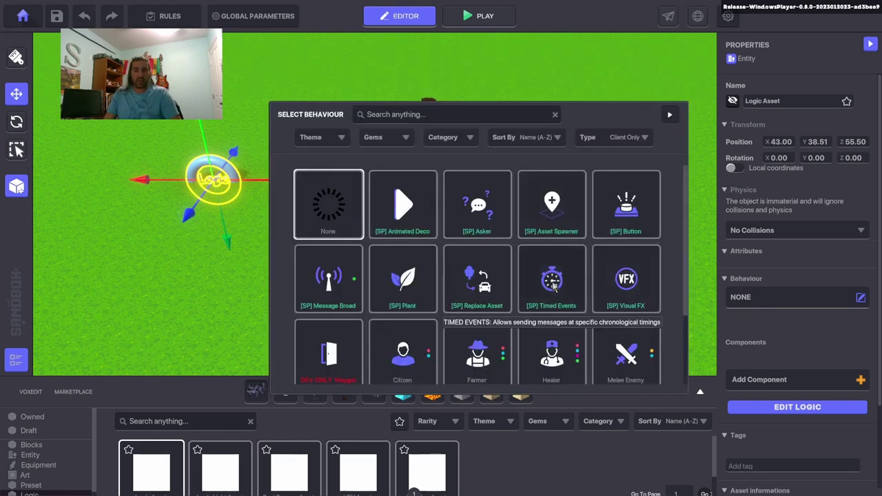
{"action": "left_click", "coordinate": [530, 309]}
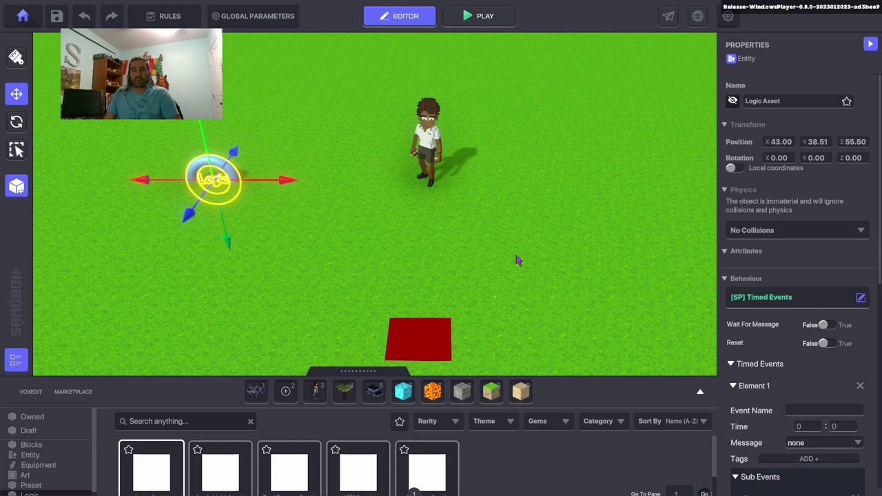
Search the library for "speak" without the Logic filter and place the JC Speaker Component in front of the golfer.
{"action": "left_click", "coordinate": [198, 422]}
{"action": "type", "text": "speak"}
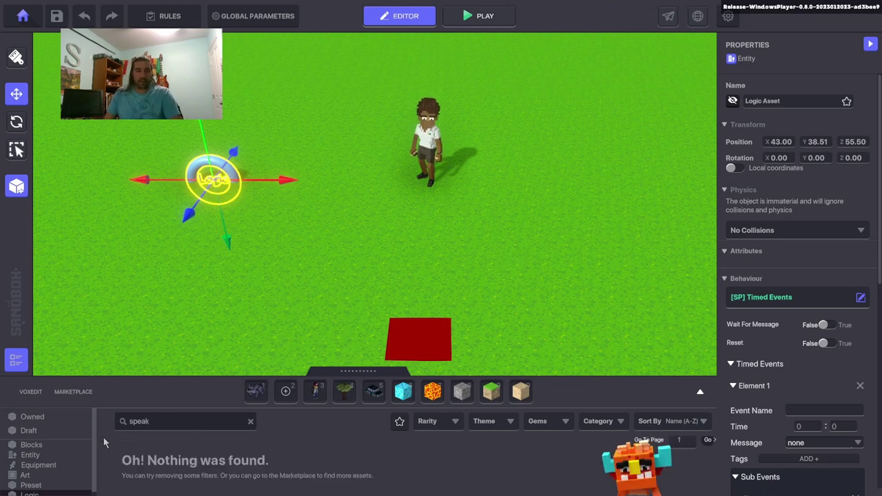
{"action": "scroll", "coordinate": [41, 488], "scroll_direction": "down", "scroll_amount": 1}
{"action": "left_click", "coordinate": [42, 492]}
{"action": "left_click", "coordinate": [40, 491]}
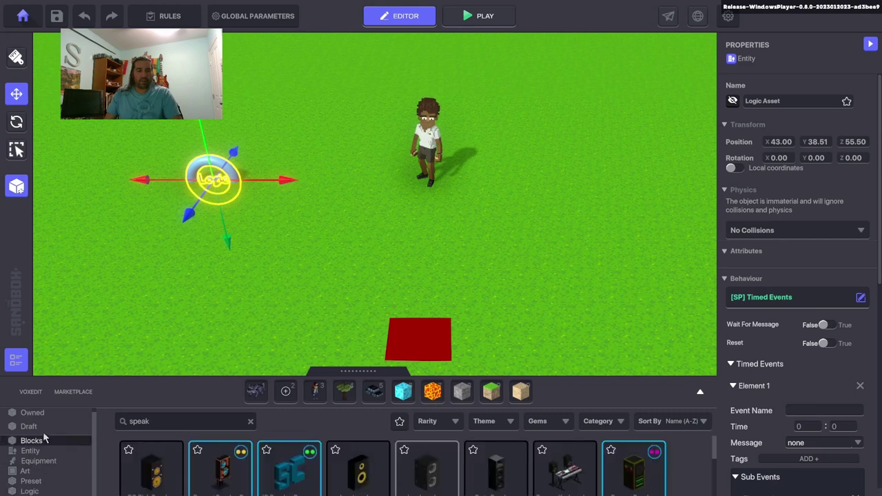
{"action": "left_click", "coordinate": [289, 471]}
{"action": "left_click", "coordinate": [407, 219]}
{"action": "key", "text": "Escape"}
Set the physics of the JC Speaker Component in front of the golfer to No Collisions.
{"action": "left_click", "coordinate": [427, 209]}
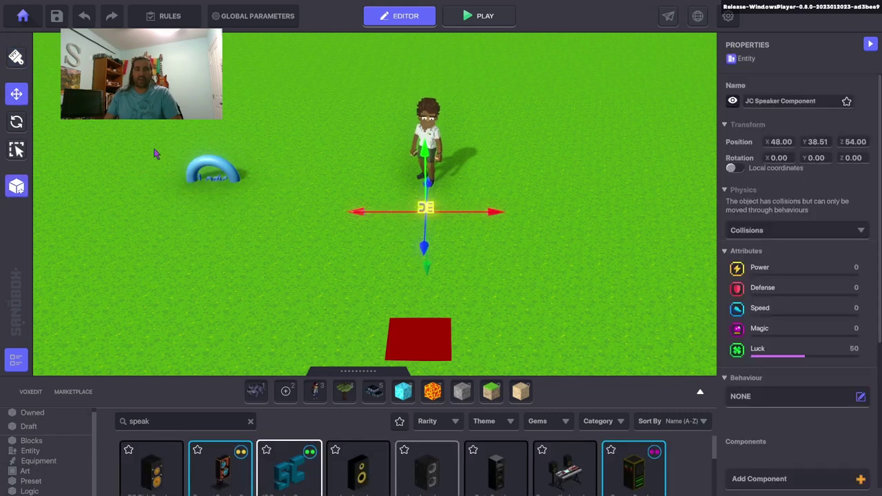
{"action": "left_click", "coordinate": [789, 232]}
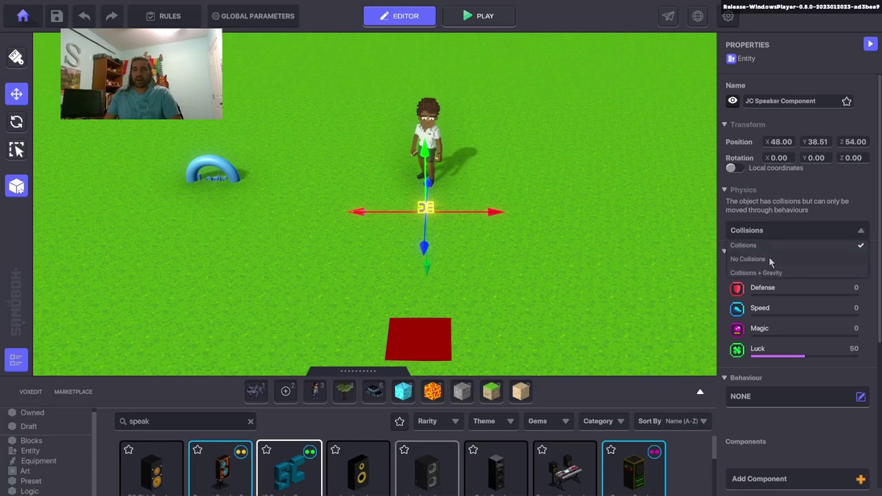
{"action": "left_click", "coordinate": [772, 260]}
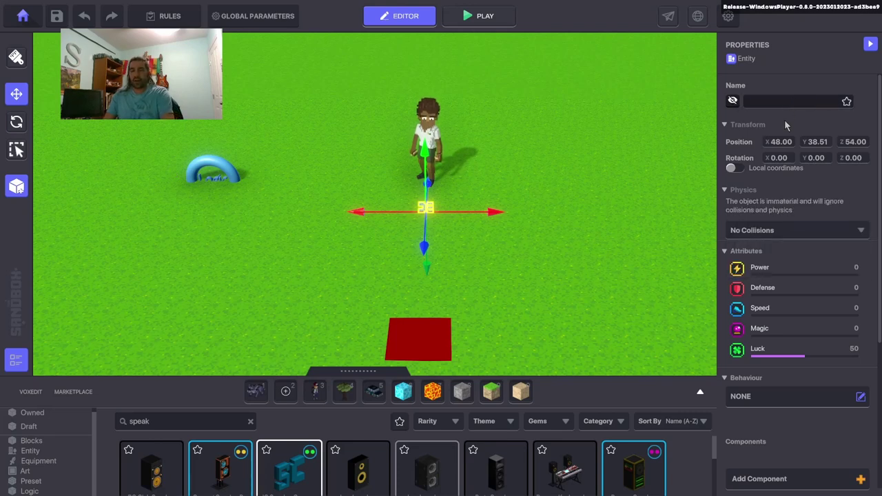
Add the [SP] Speaker component to the JC Speaker Component in front of the golfer and open its logic for editing.
{"action": "scroll", "coordinate": [772, 271], "scroll_direction": "down", "scroll_amount": 5}
{"action": "left_click", "coordinate": [759, 272]}
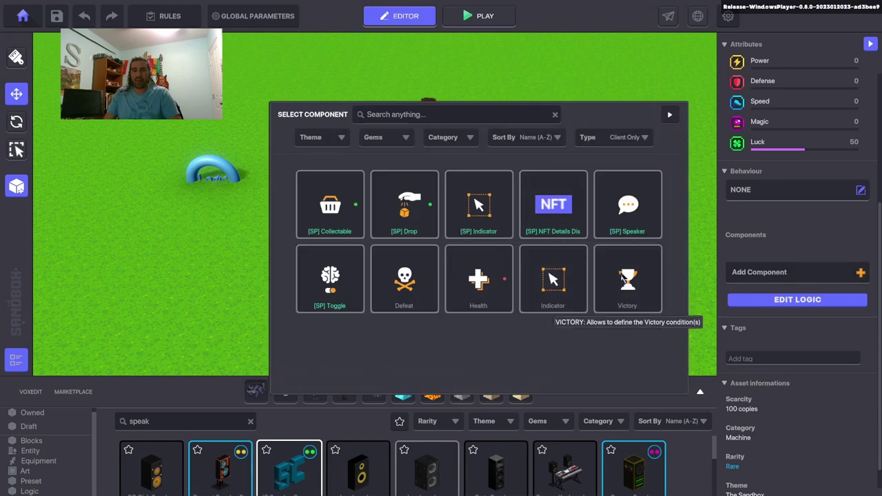
{"action": "left_click", "coordinate": [630, 204]}
{"action": "scroll", "coordinate": [791, 301], "scroll_direction": "down", "scroll_amount": 1}
{"action": "left_click", "coordinate": [787, 380]}
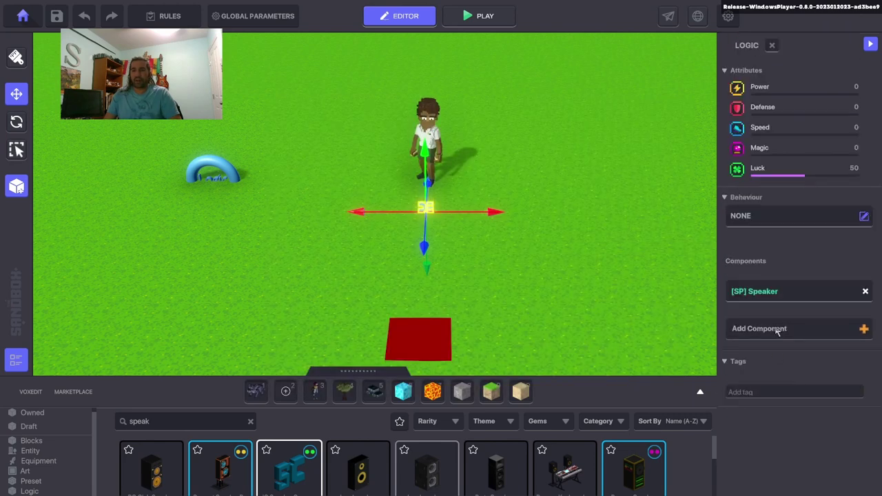
Clear the Speaker's Text To Display and Display Duration and turn off Look At Target, keeping the object in the scene.
{"action": "scroll", "coordinate": [779, 293], "scroll_direction": "down", "scroll_amount": 2}
{"action": "left_click", "coordinate": [827, 229]}
{"action": "key", "text": "BackSpace"}
{"action": "left_click", "coordinate": [808, 249]}
{"action": "key", "text": "BackSpace"}
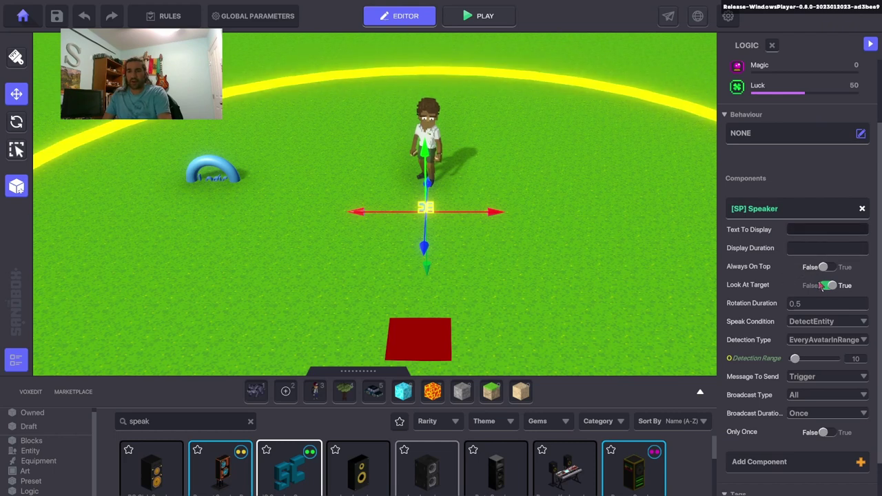
{"action": "left_click", "coordinate": [821, 285]}
{"action": "key", "text": "Delete"}
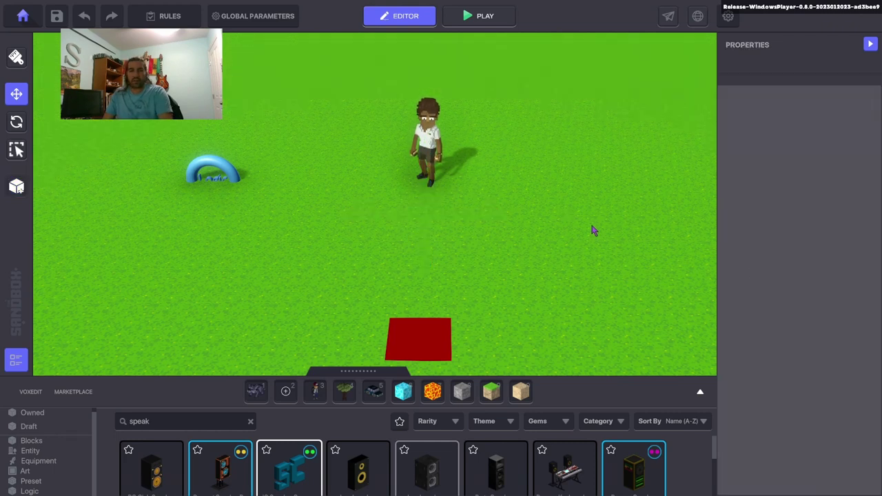
{"action": "key", "text": "ctrl+z"}
Reopen the Speaker's logic and set its Rotation Duration to 0 and its Detection Range to 3.
{"action": "scroll", "coordinate": [785, 321], "scroll_direction": "down", "scroll_amount": 5}
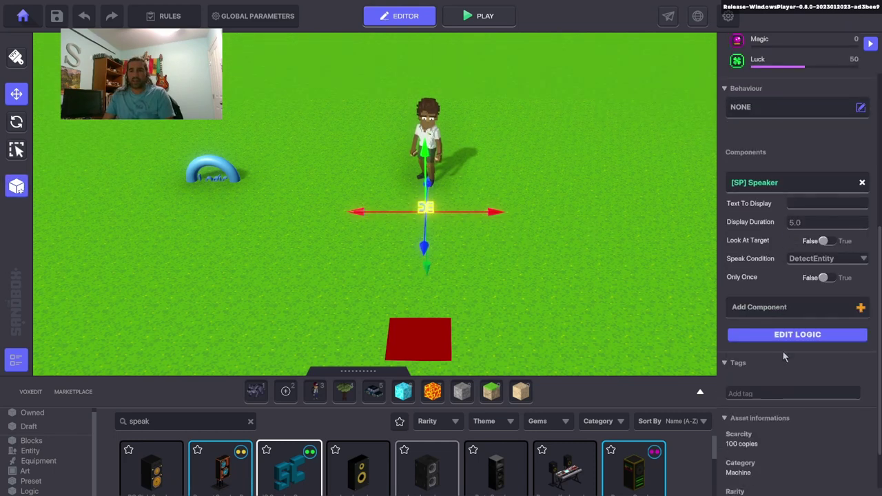
{"action": "left_click", "coordinate": [784, 337]}
{"action": "left_click", "coordinate": [806, 334]}
{"action": "left_click", "coordinate": [797, 385]}
{"action": "type", "text": "0"}
{"action": "key", "text": "Return"}
{"action": "scroll", "coordinate": [819, 413], "scroll_direction": "down", "scroll_amount": 1}
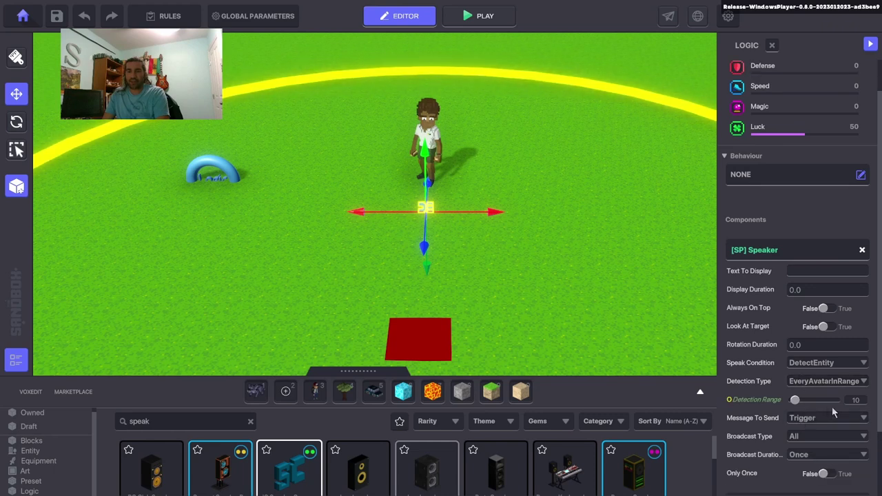
{"action": "left_click", "coordinate": [855, 400]}
{"action": "type", "text": "3"}
{"action": "key", "text": "Return"}
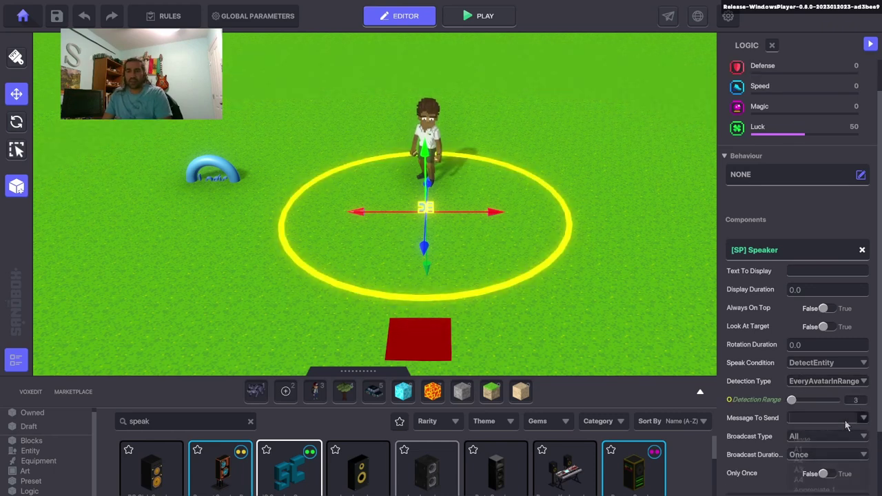
Add Start.The.Conversation as the Speaker's Message To Send and move the component closer to the golfer, to Z 54.50.
{"action": "left_click", "coordinate": [845, 420]}
{"action": "type", "text": "Start"}
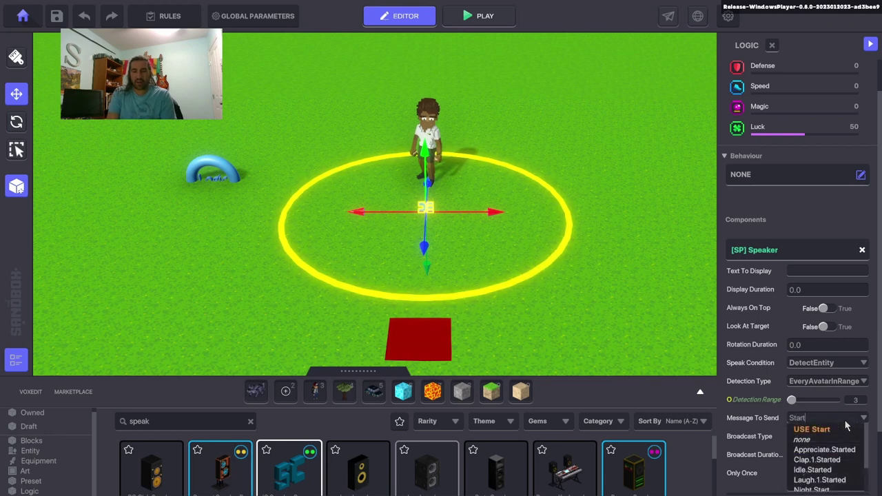
{"action": "type", "text": ".The.Con"}
{"action": "left_click", "coordinate": [846, 428]}
{"action": "type", "text": "versation"}
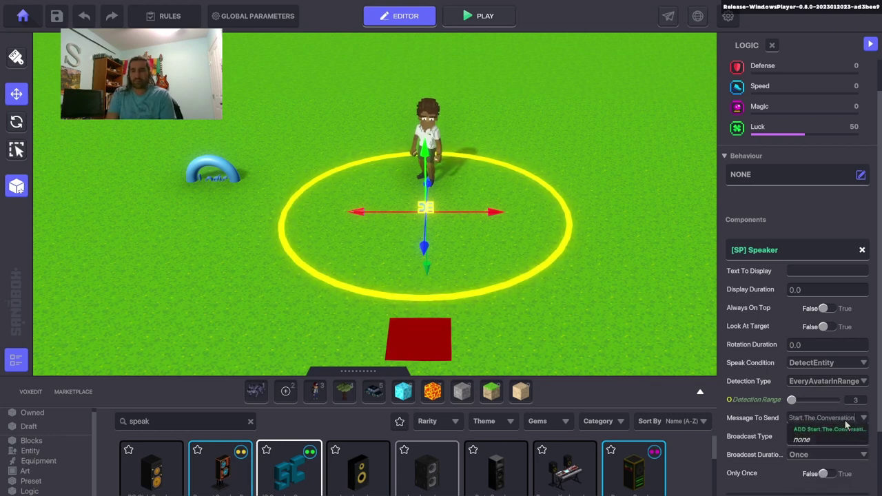
{"action": "left_click", "coordinate": [846, 429]}
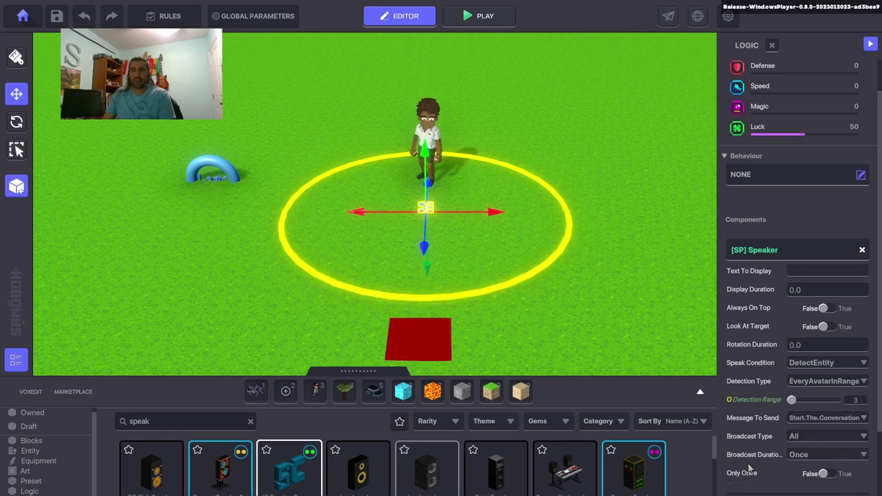
{"action": "scroll", "coordinate": [801, 441], "scroll_direction": "down", "scroll_amount": 3}
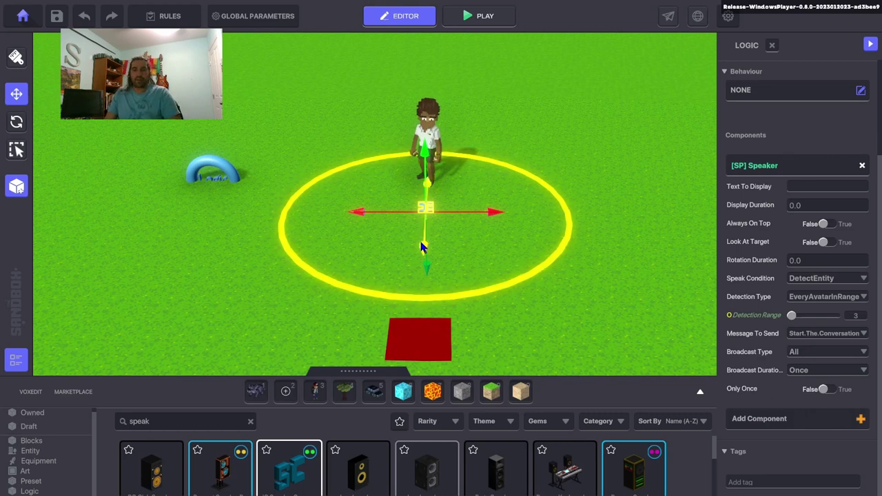
{"action": "left_click_drag", "start_coordinate": [422, 248], "coordinate": [423, 236]}
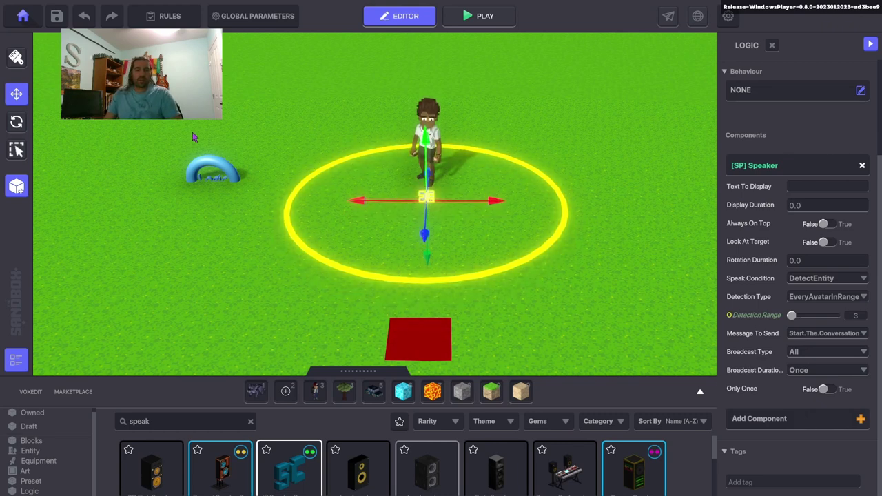
Make the Logic Asset's Timed Events wait for the message Start.The.Conversation and set Reset to True.
{"action": "left_click", "coordinate": [211, 170]}
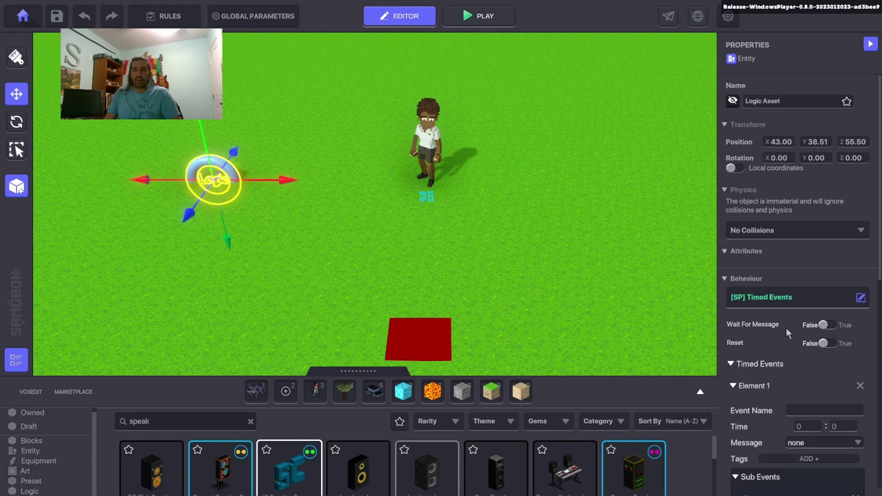
{"action": "left_click", "coordinate": [822, 328]}
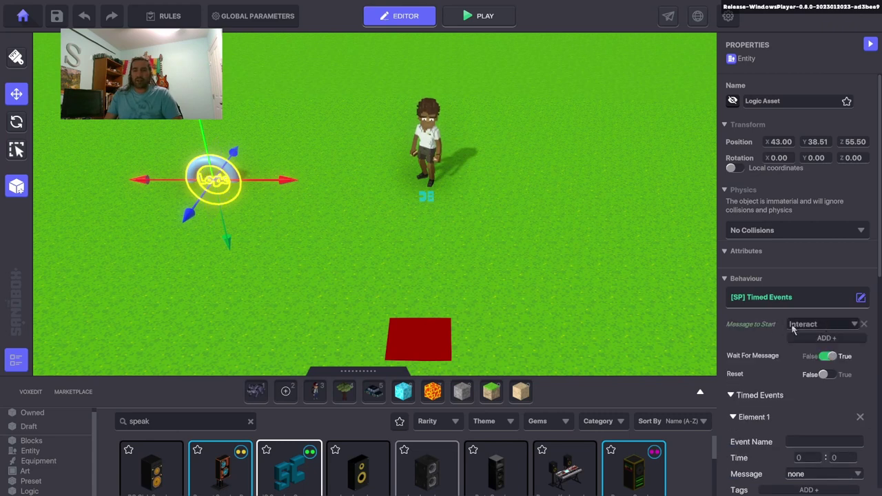
{"action": "left_click", "coordinate": [808, 327]}
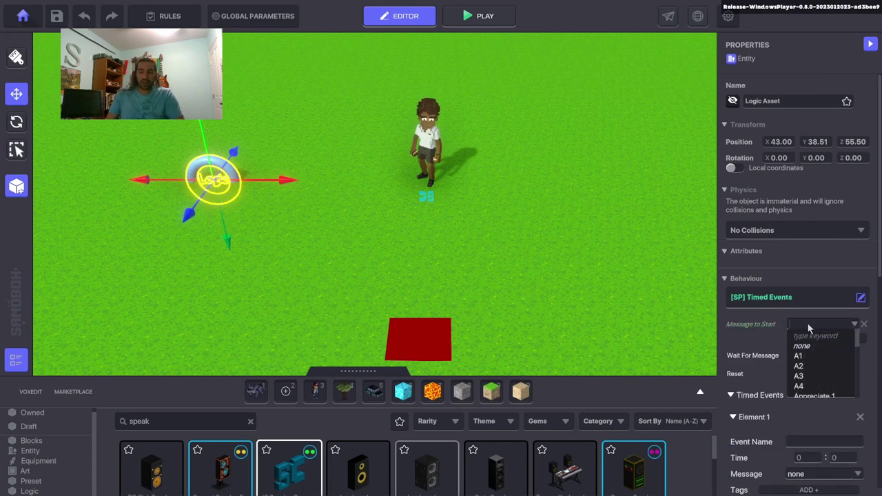
{"action": "type", "text": "Stat"}
{"action": "key", "text": "BackSpace"}
{"action": "scroll", "coordinate": [824, 372], "scroll_direction": "down", "scroll_amount": 2}
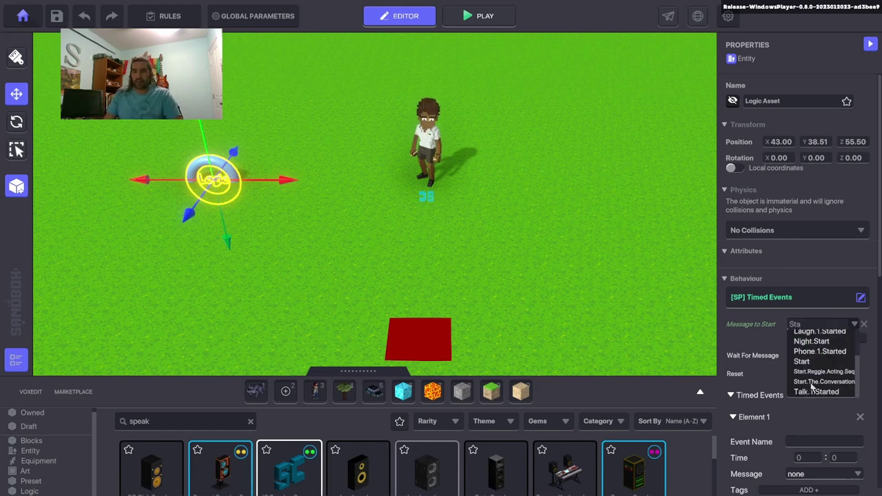
{"action": "left_click", "coordinate": [818, 382]}
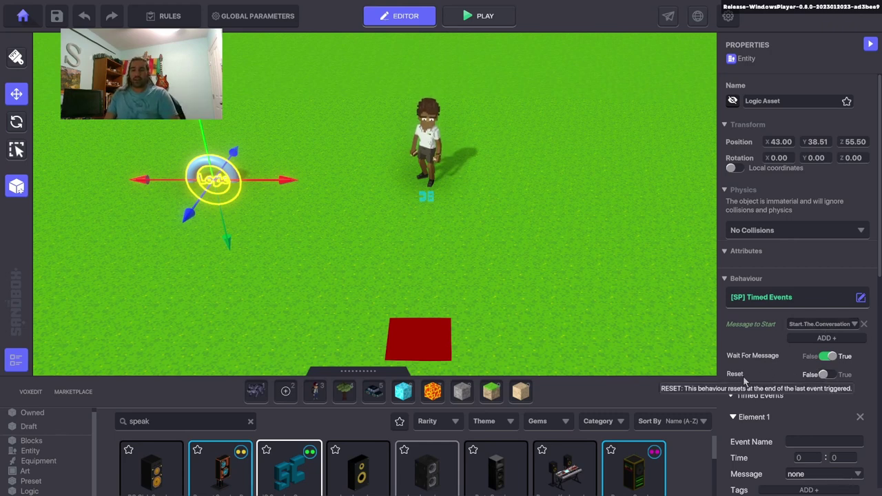
{"action": "left_click", "coordinate": [826, 375]}
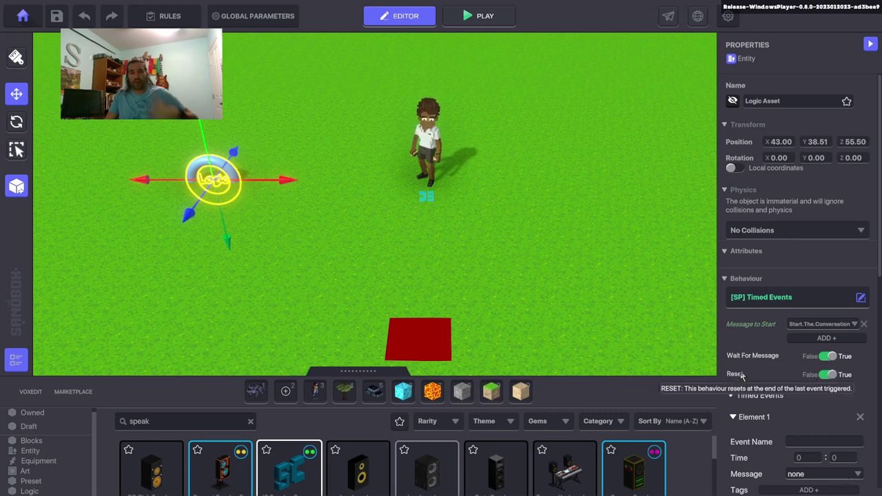
Examine the speaker component, the Timed Events settings and the message names in the golfer's Animated Decoration animations.
{"action": "left_click", "coordinate": [427, 199]}
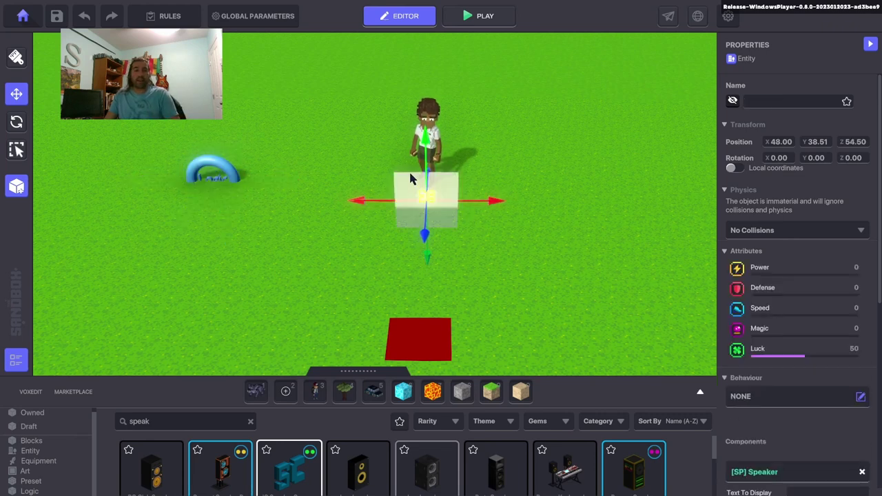
{"action": "left_click", "coordinate": [215, 171]}
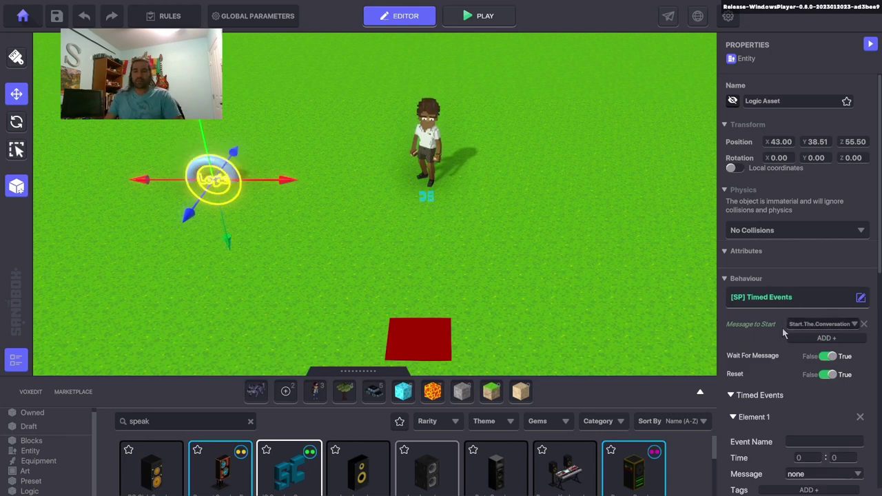
{"action": "scroll", "coordinate": [781, 332], "scroll_direction": "down", "scroll_amount": 3}
{"action": "left_click", "coordinate": [803, 314]}
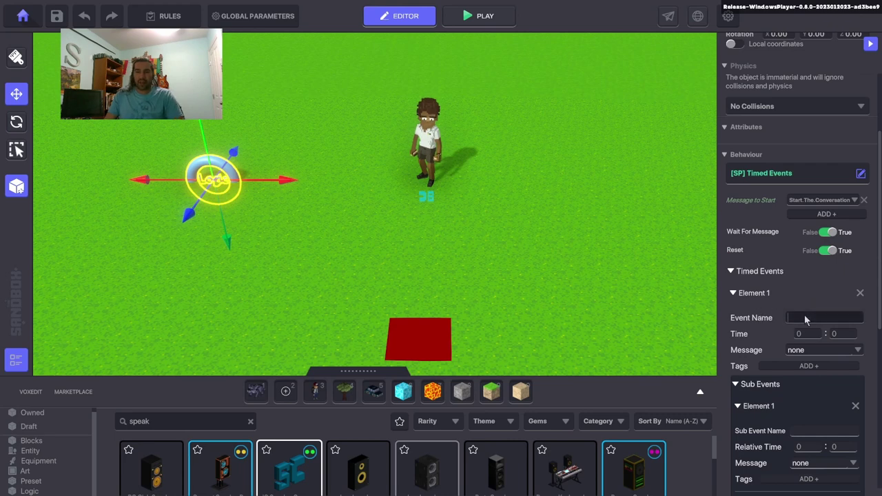
{"action": "left_click", "coordinate": [430, 138]}
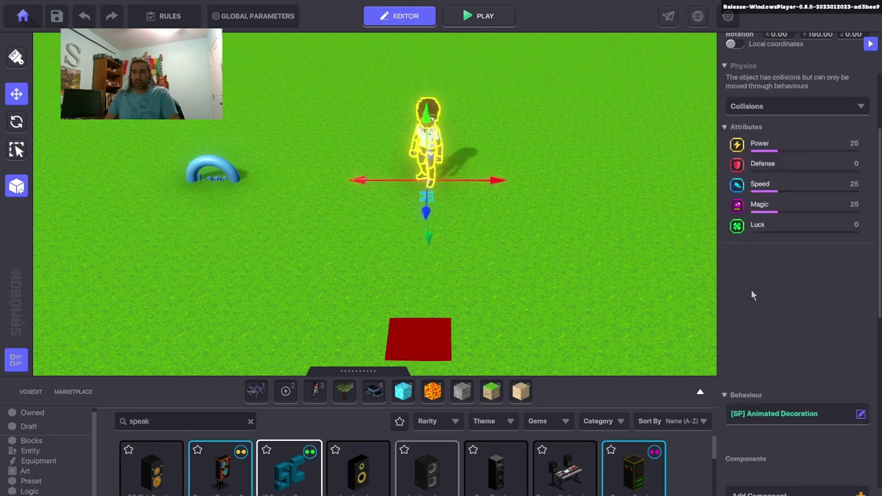
{"action": "scroll", "coordinate": [768, 293], "scroll_direction": "down", "scroll_amount": 3}
{"action": "scroll", "coordinate": [774, 334], "scroll_direction": "down", "scroll_amount": 5}
{"action": "scroll", "coordinate": [781, 324], "scroll_direction": "down", "scroll_amount": 2}
{"action": "scroll", "coordinate": [758, 296], "scroll_direction": "up", "scroll_amount": 10}
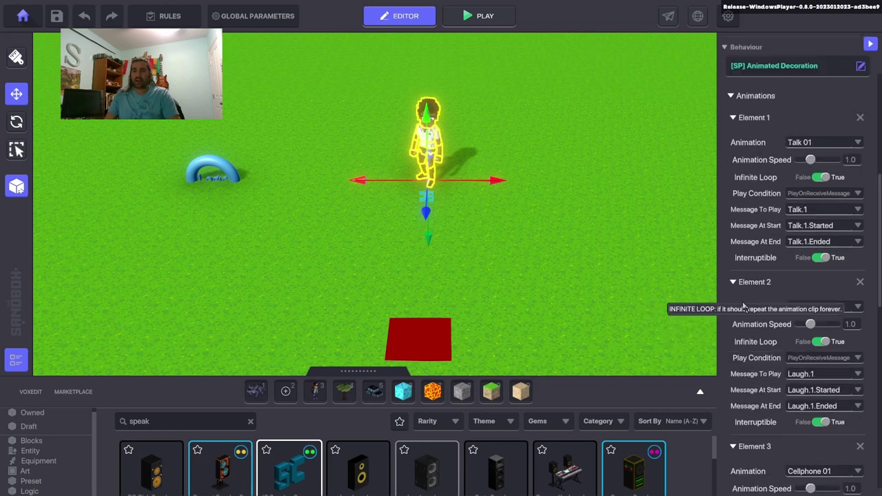
Name the first timed event of the Logic Asset "Talk Event".
{"action": "left_click", "coordinate": [206, 170]}
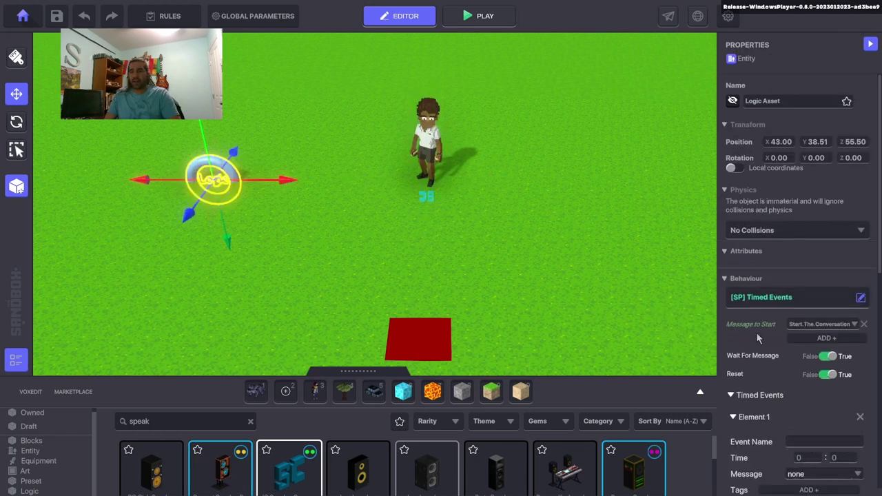
{"action": "scroll", "coordinate": [764, 405], "scroll_direction": "down", "scroll_amount": 2}
{"action": "left_click", "coordinate": [820, 359]}
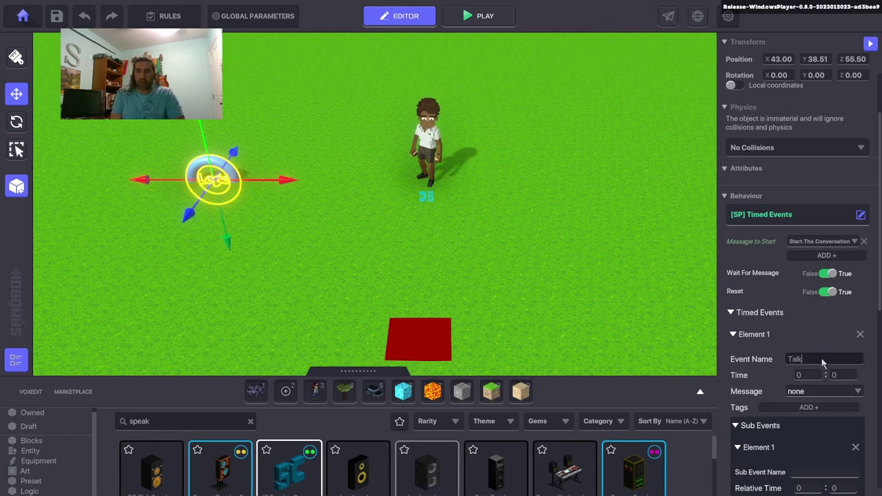
{"action": "type", "text": "Talk Event"}
{"action": "key", "text": "Return"}
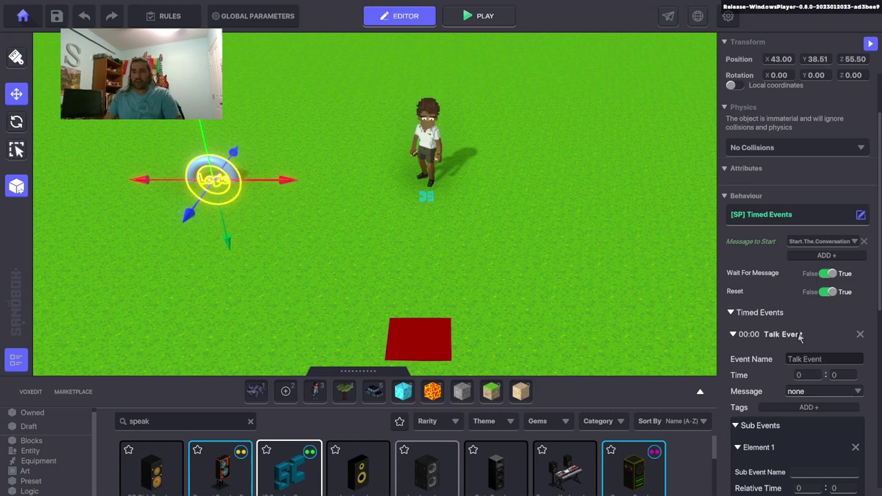
Set the Talk Event's time to 15 seconds.
{"action": "scroll", "coordinate": [777, 279], "scroll_direction": "down", "scroll_amount": 3}
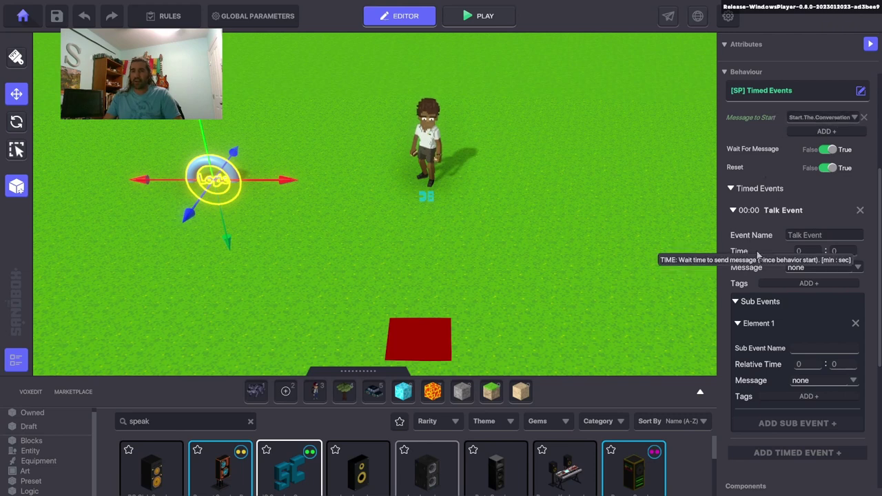
{"action": "left_click", "coordinate": [840, 252]}
{"action": "type", "text": "1"}
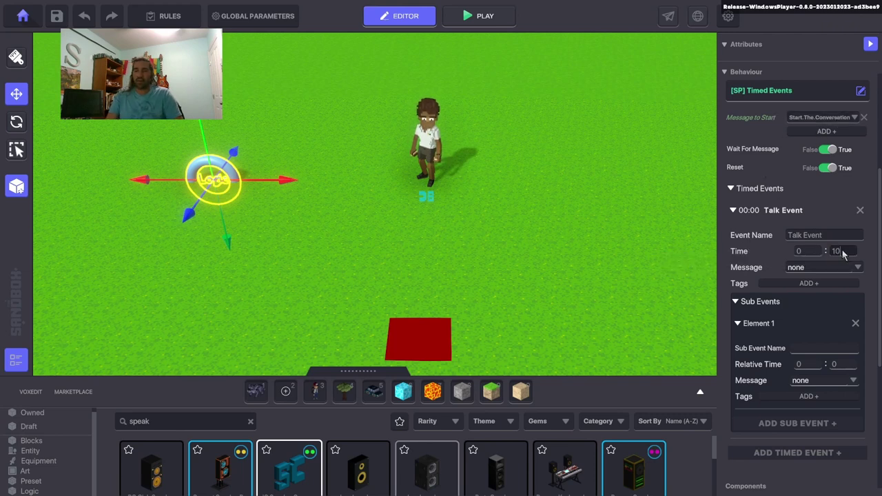
{"action": "type", "text": "5"}
{"action": "double_click", "coordinate": [839, 251]}
{"action": "type", "text": "1"}
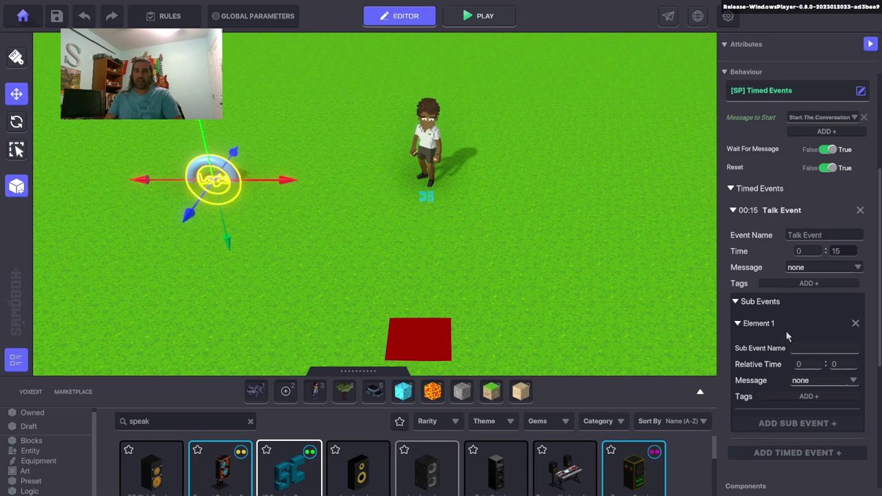
Set the Talk Event's time to 2 seconds after the behaviour starts.
{"action": "left_click", "coordinate": [844, 253]}
{"action": "type", "text": "1"}
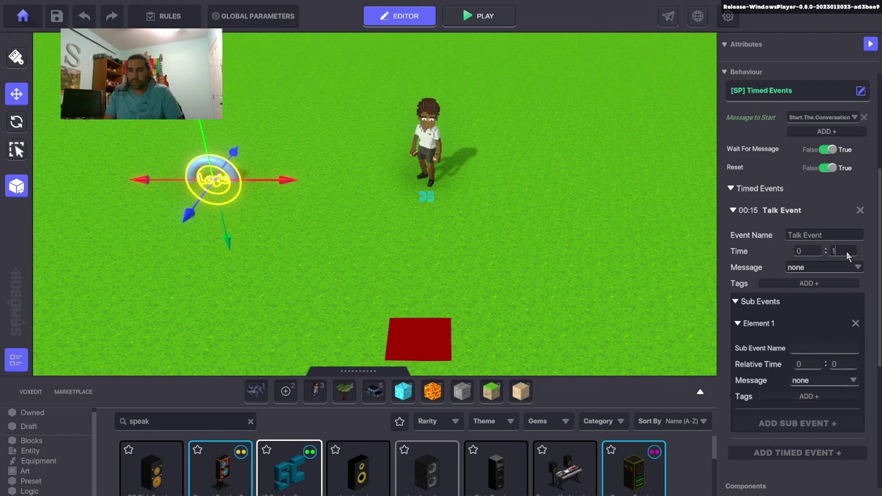
{"action": "key", "text": "BackSpace"}
{"action": "key", "text": "BackSpace"}
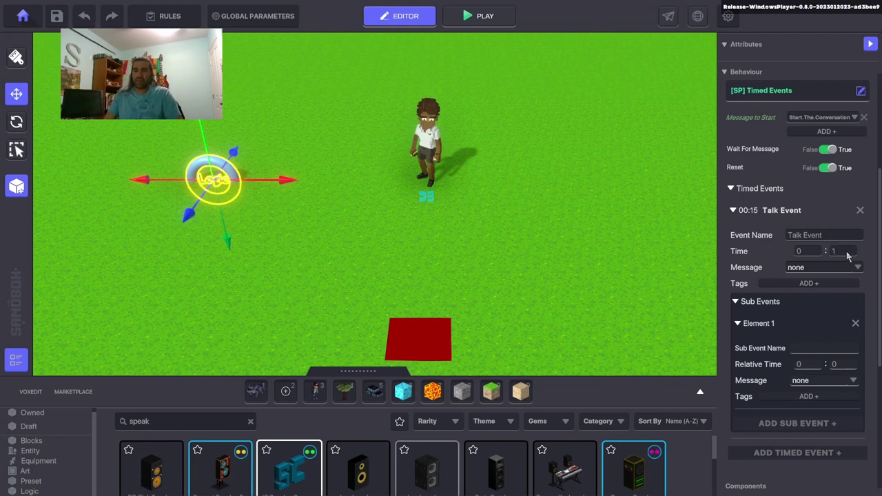
{"action": "type", "text": "1"}
{"action": "left_click", "coordinate": [799, 252]}
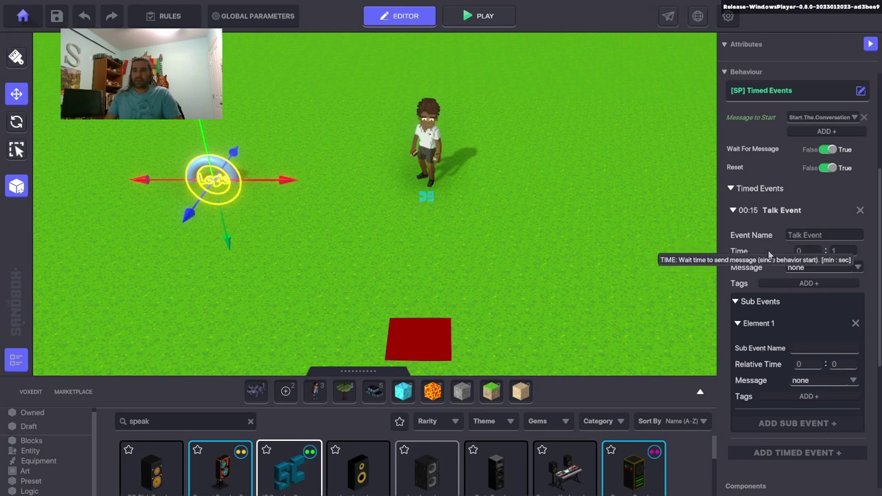
{"action": "left_click", "coordinate": [843, 252]}
{"action": "type", "text": "2"}
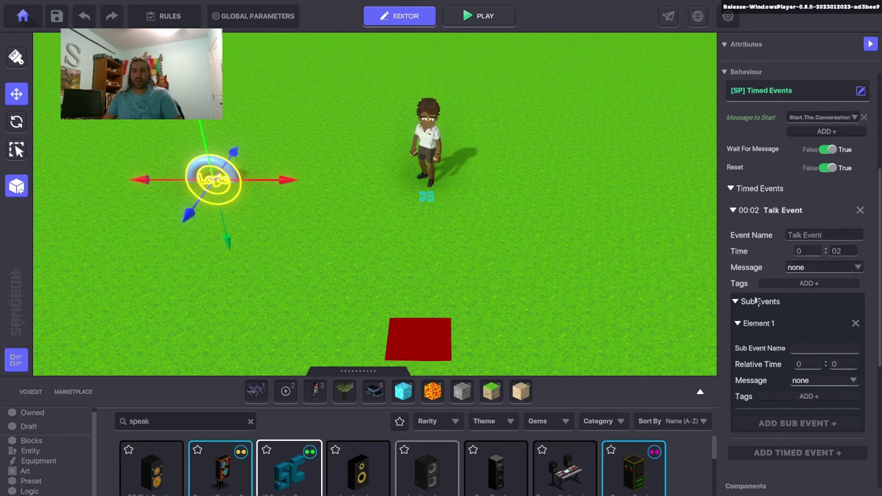
{"action": "left_click", "coordinate": [856, 268]}
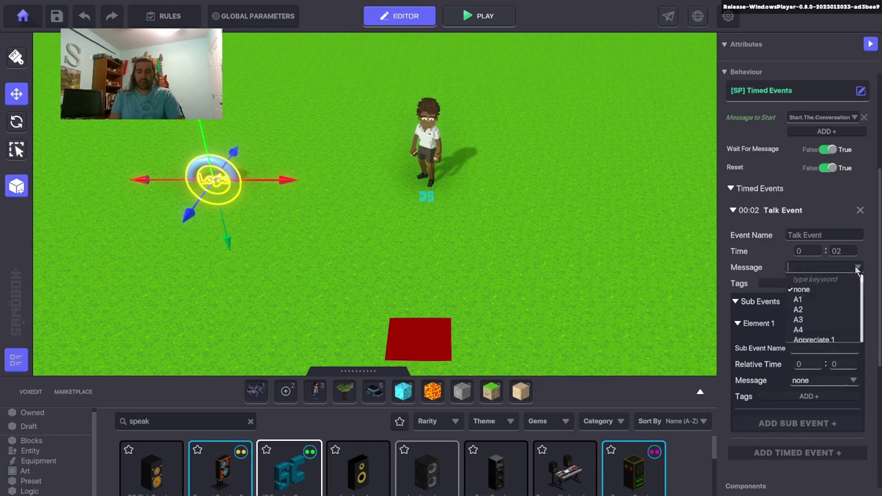
{"action": "type", "text": "Tal"}
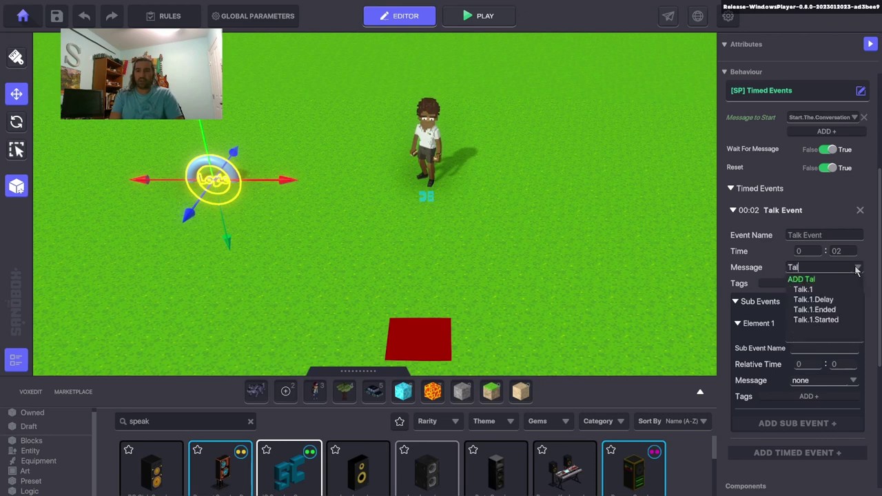
{"action": "type", "text": "k.1"}
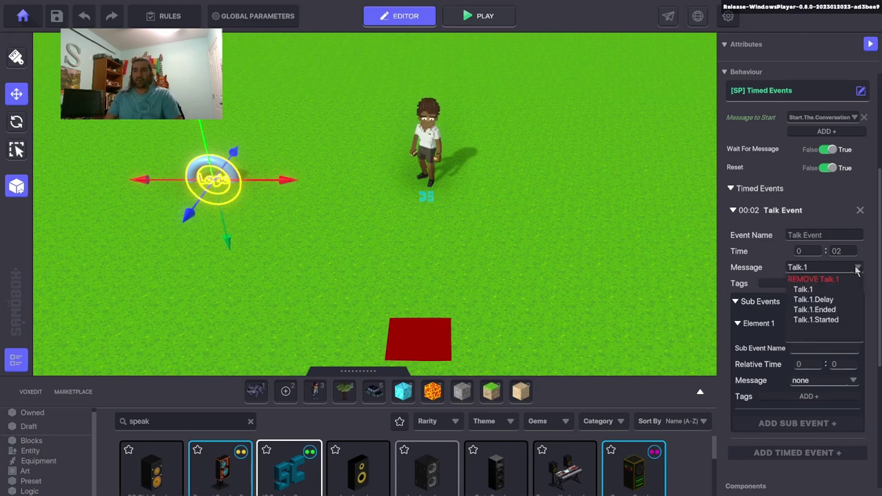
{"action": "left_click", "coordinate": [817, 281]}
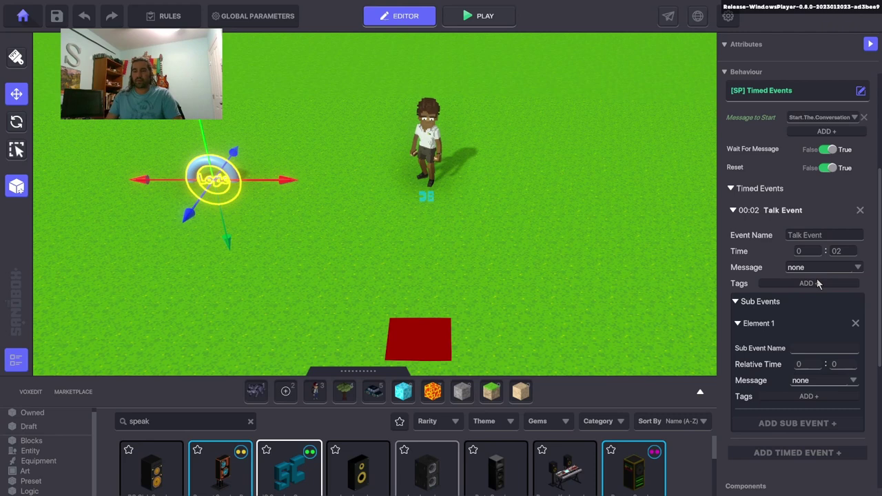
Add Talk.1 as the Talk Event's message and tag the event with ReggaeGolfer.
{"action": "left_click", "coordinate": [857, 268]}
{"action": "type", "text": "Talk"}
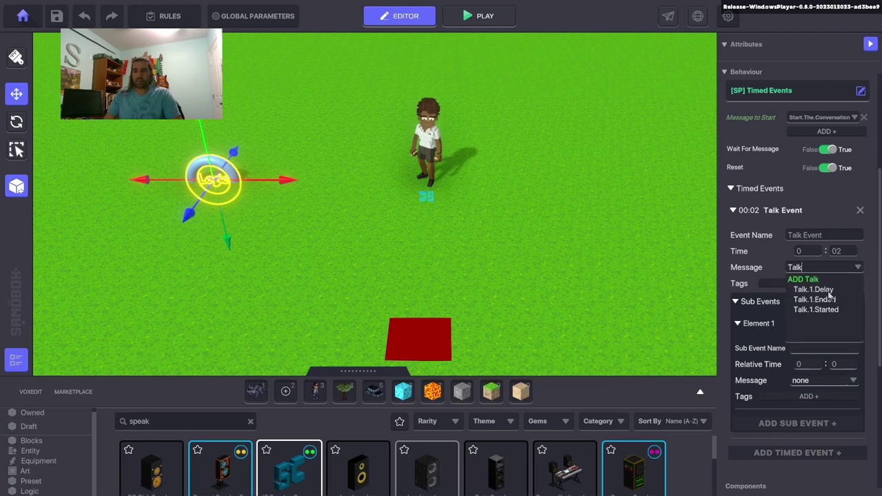
{"action": "type", "text": ".1"}
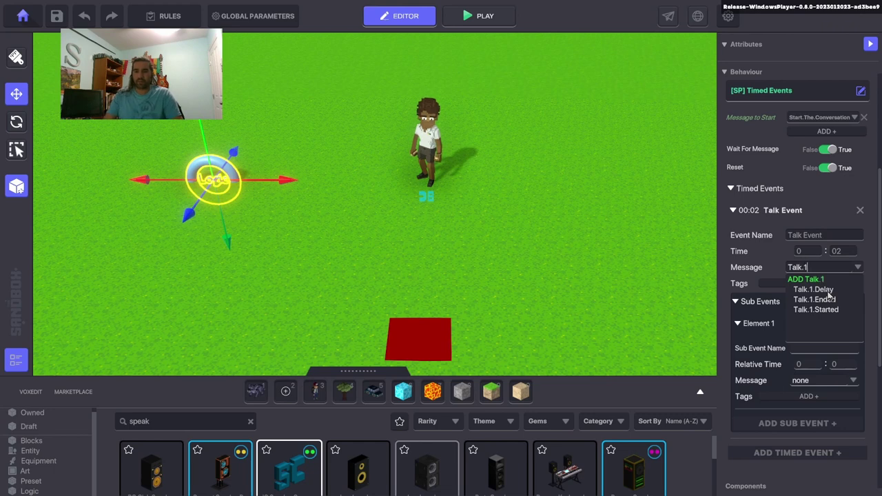
{"action": "left_click", "coordinate": [807, 280]}
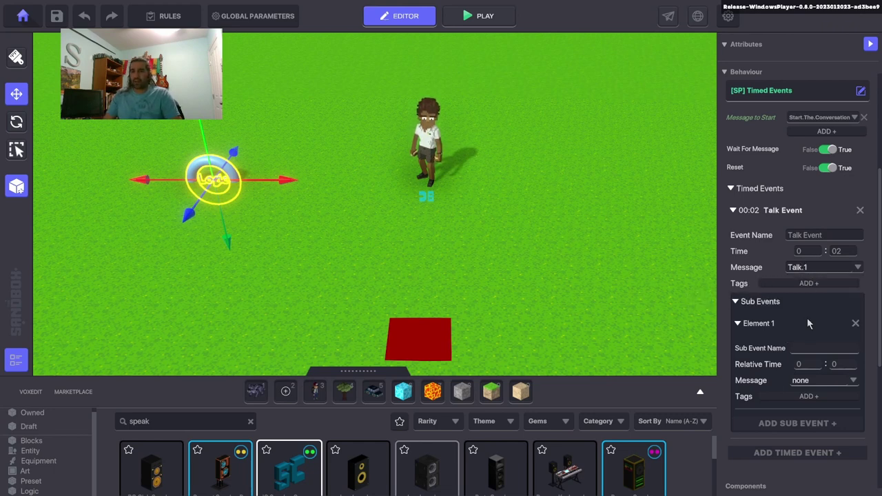
{"action": "left_click", "coordinate": [799, 285]}
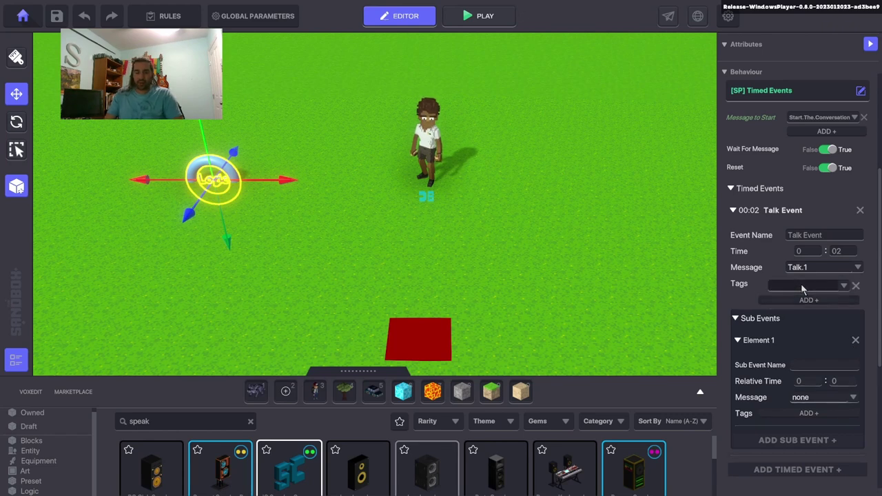
{"action": "type", "text": "Reggae"}
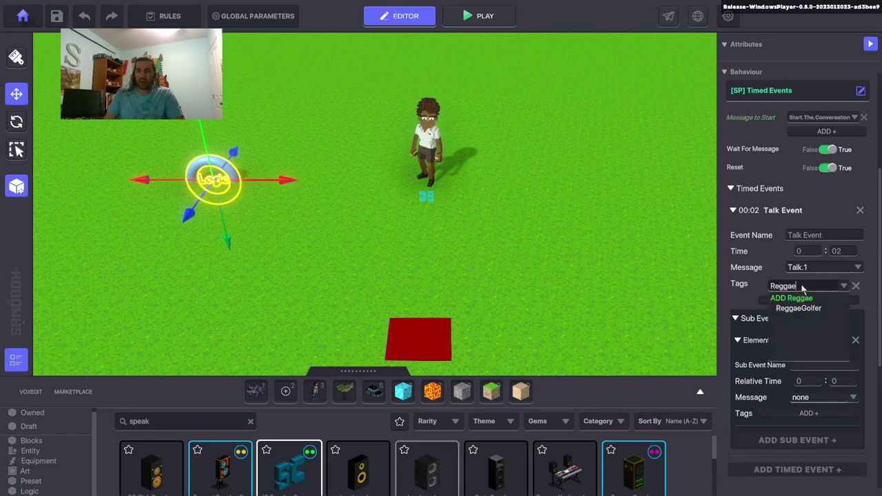
{"action": "left_click", "coordinate": [788, 310]}
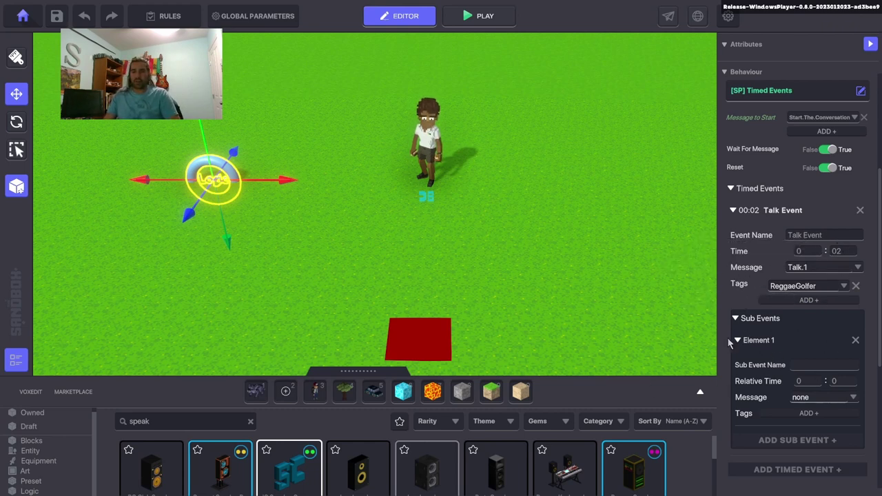
Name the Talk Event's first sub event "Laugh Event" and set its relative time to 3 seconds.
{"action": "scroll", "coordinate": [750, 355], "scroll_direction": "down", "scroll_amount": 1}
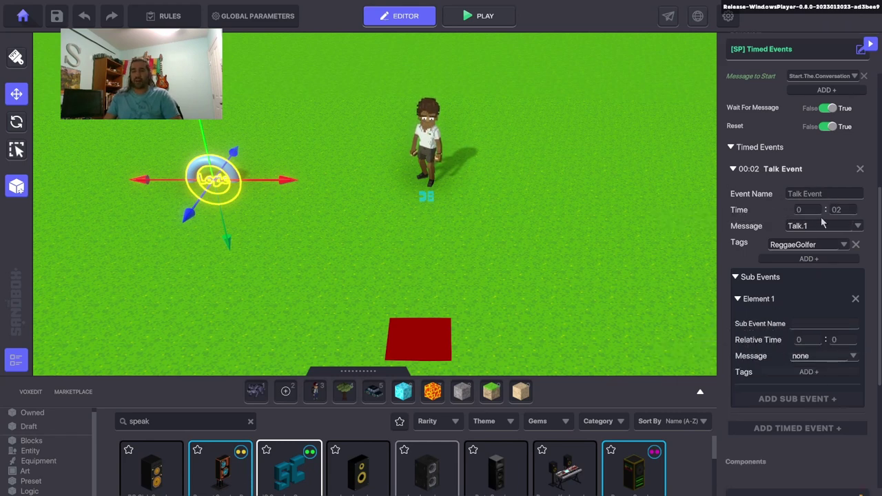
{"action": "left_click", "coordinate": [803, 327]}
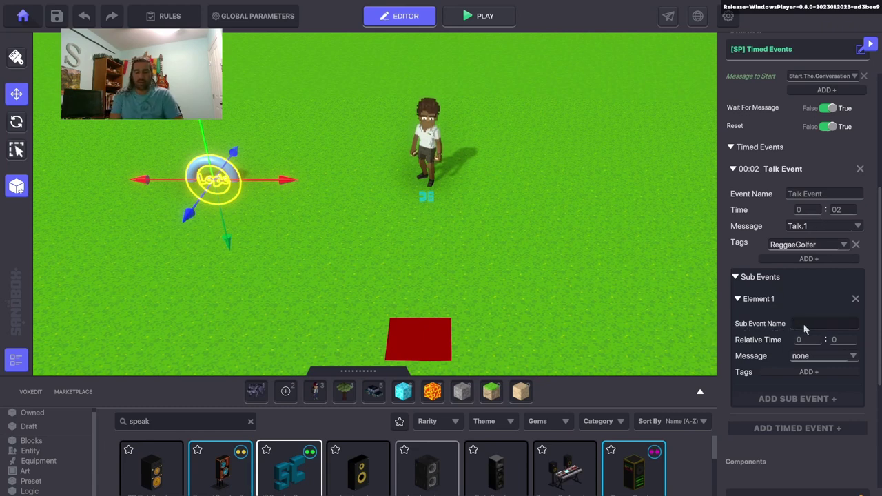
{"action": "type", "text": "Laugh Event"}
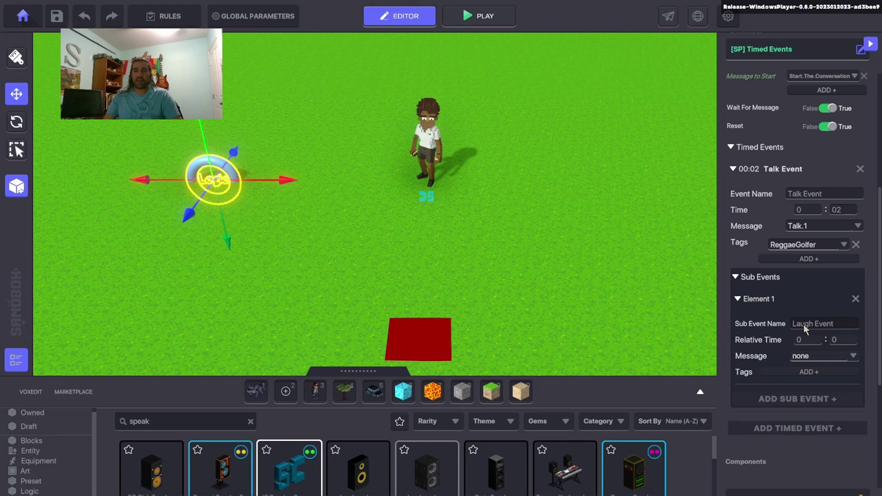
{"action": "left_click", "coordinate": [807, 312]}
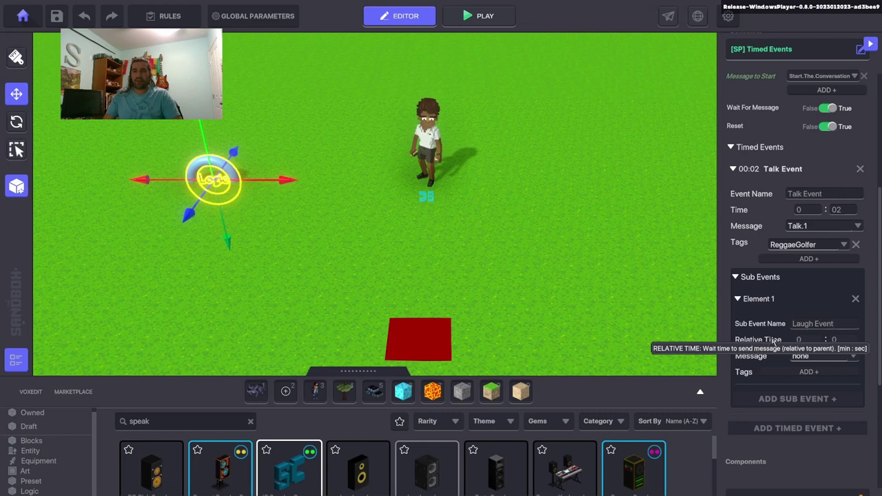
{"action": "left_click", "coordinate": [846, 341]}
{"action": "type", "text": "3"}
{"action": "key", "text": "Return"}
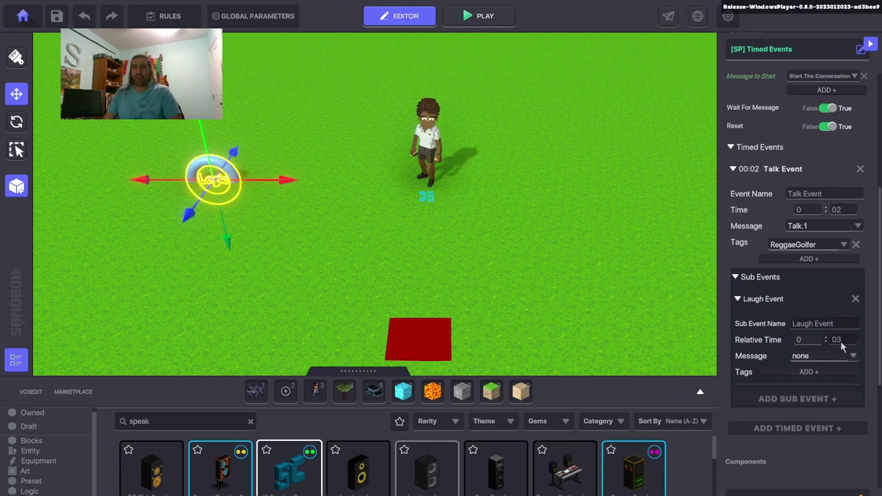
Set the Laugh Event sub event's message to Laugh.1 and tag it with ReggaeGolfer.
{"action": "left_click", "coordinate": [851, 356]}
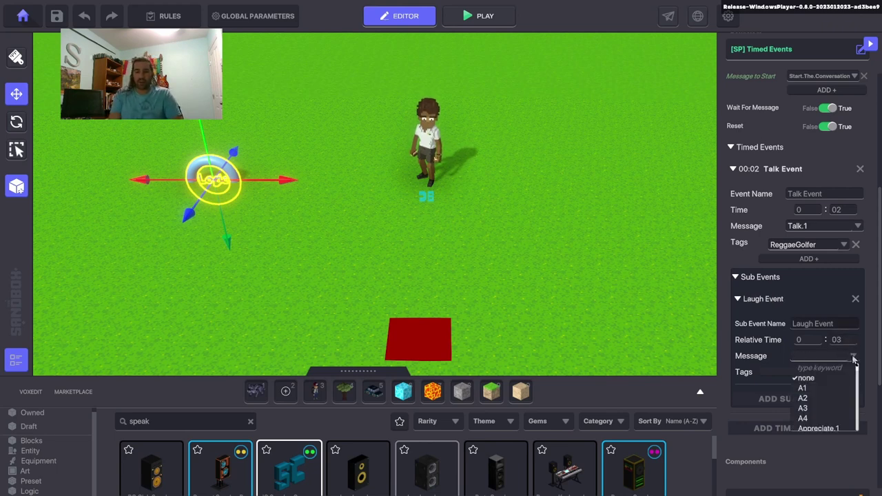
{"action": "type", "text": "Laugh"}
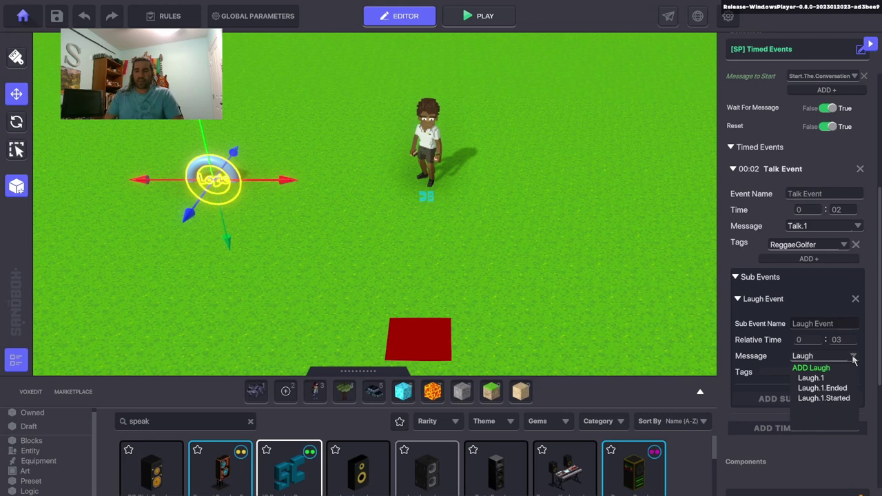
{"action": "left_click", "coordinate": [820, 379]}
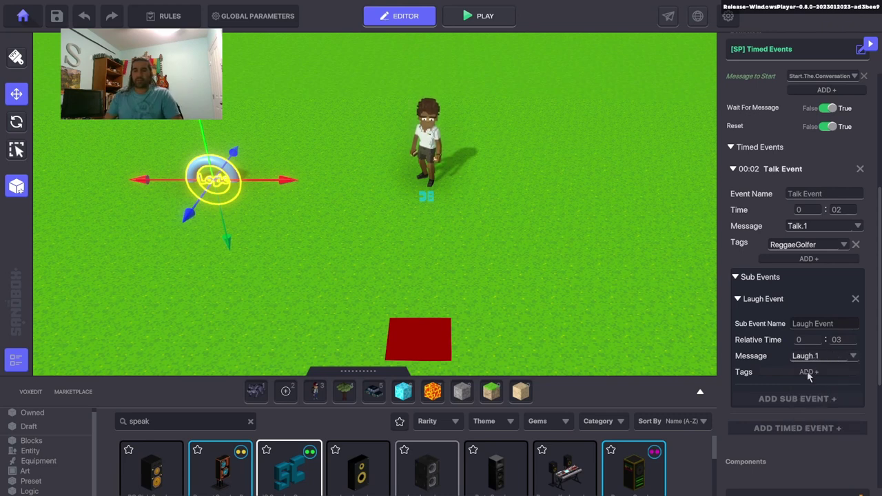
{"action": "left_click", "coordinate": [807, 372]}
{"action": "left_click", "coordinate": [815, 374]}
{"action": "type", "text": "R"}
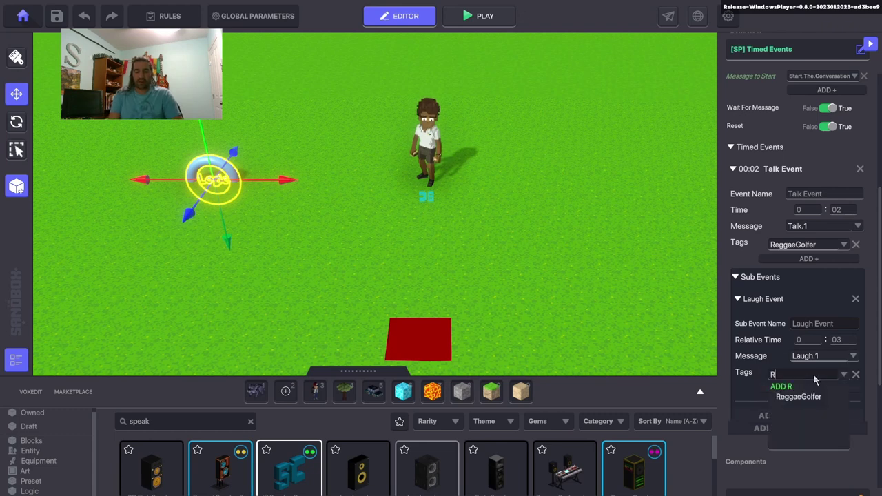
{"action": "type", "text": "eggae"}
{"action": "left_click", "coordinate": [801, 397]}
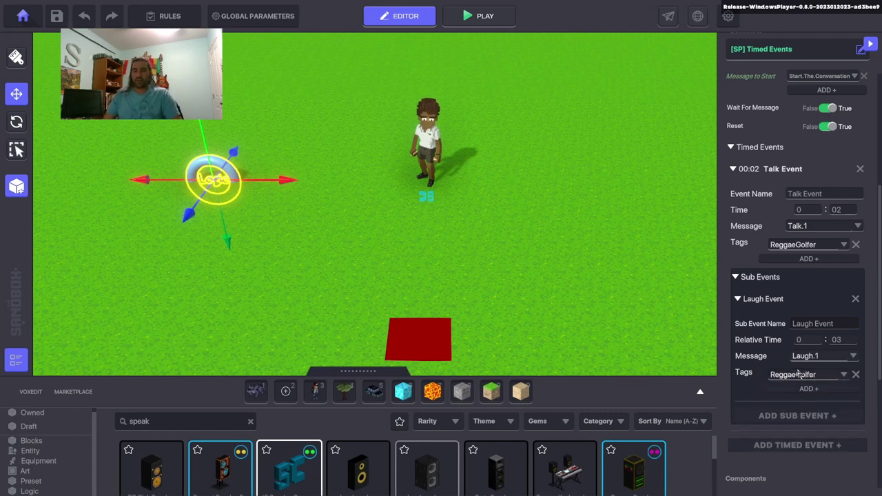
Add a second sub event to the Talk Event with a relative time of 6 seconds.
{"action": "scroll", "coordinate": [761, 355], "scroll_direction": "down", "scroll_amount": 2}
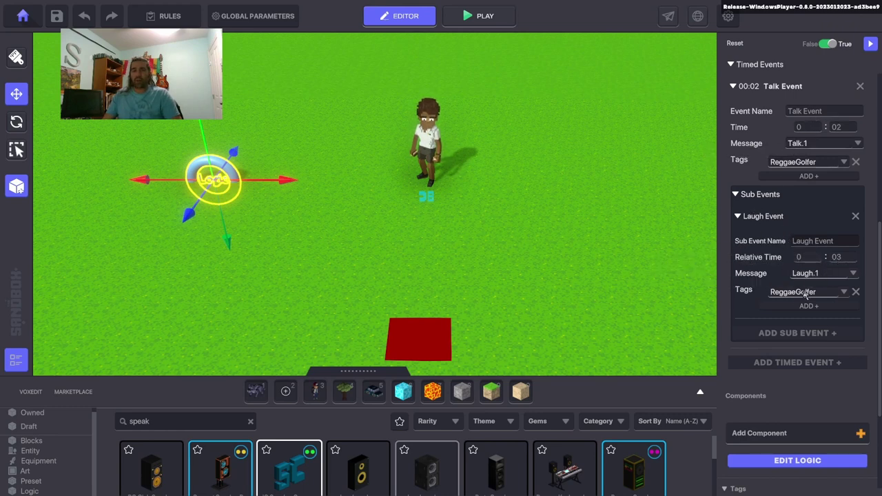
{"action": "left_click", "coordinate": [785, 333]}
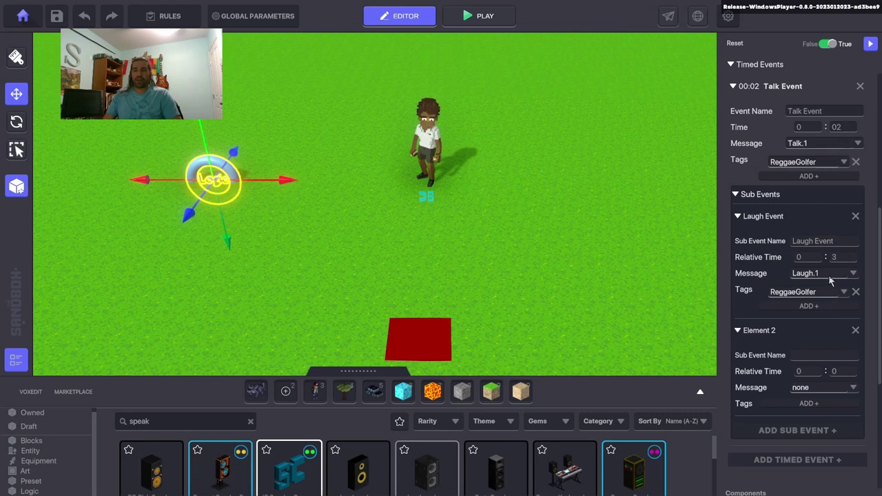
{"action": "left_click", "coordinate": [844, 375]}
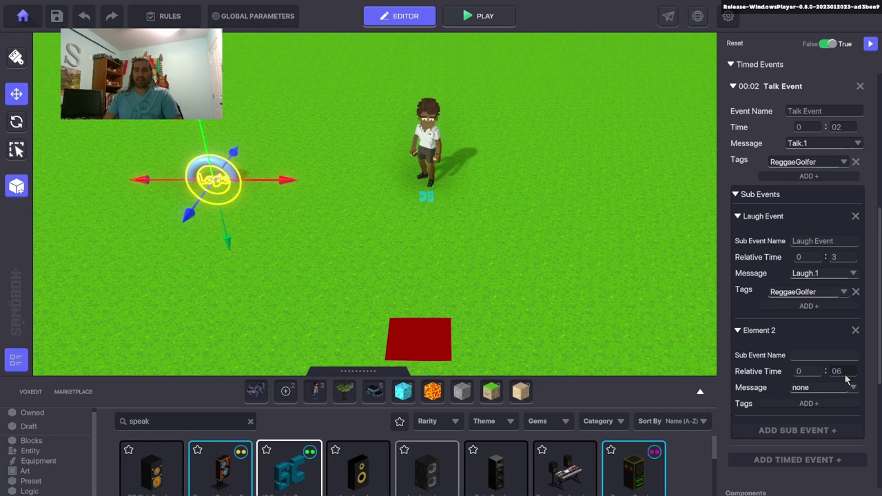
Add Cellphonoe.1 as the second sub event's message and tag the sub event with ReggaeGolfer.
{"action": "left_click", "coordinate": [854, 389]}
{"action": "type", "text": "Cellph"}
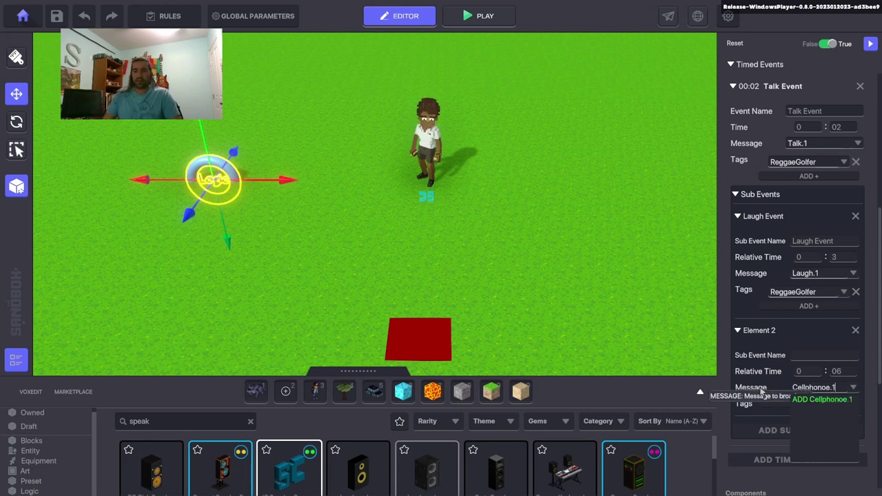
{"action": "left_click", "coordinate": [813, 400]}
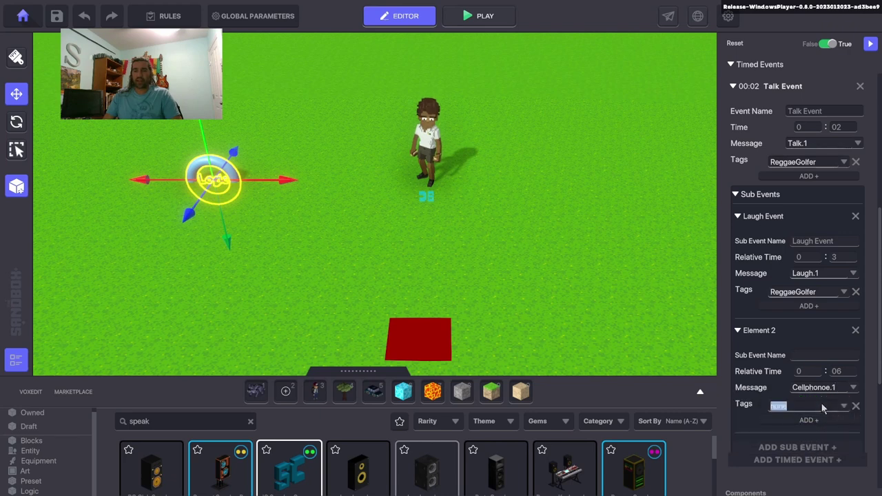
{"action": "type", "text": "Regg"}
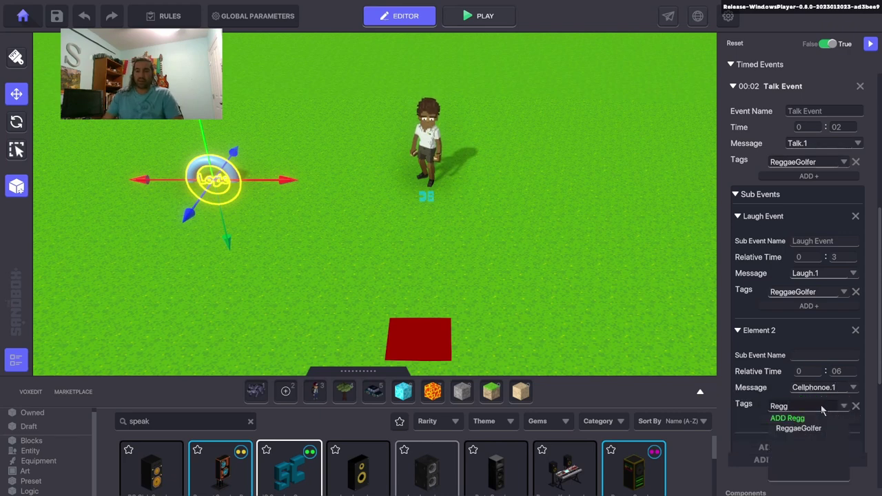
{"action": "left_click", "coordinate": [796, 428]}
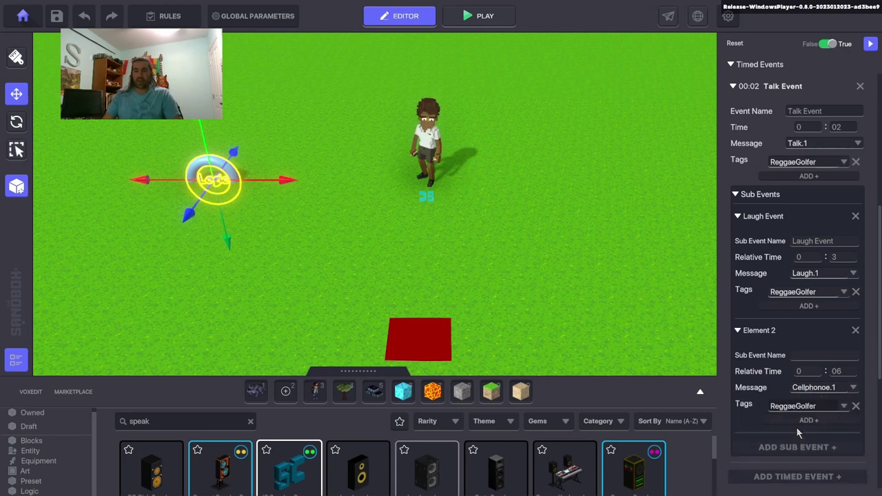
Correct the second sub event's message by adding Cellphone.1.
{"action": "left_click", "coordinate": [819, 388]}
{"action": "left_click", "coordinate": [846, 389]}
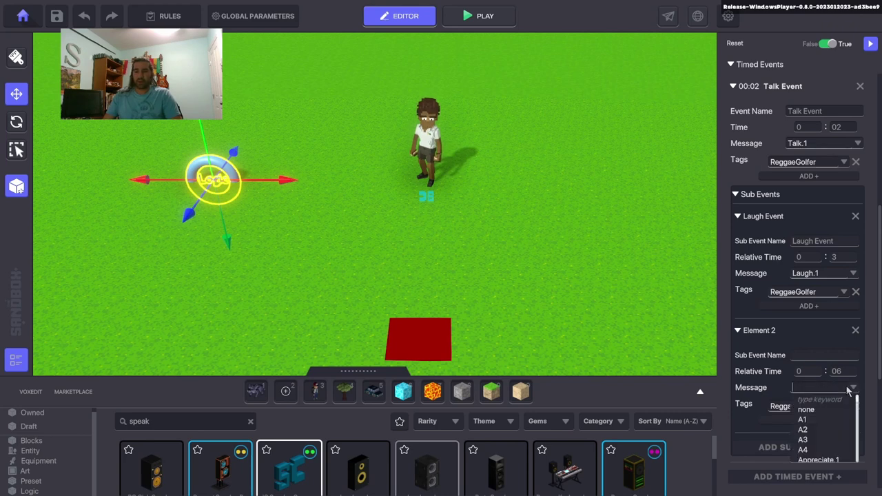
{"action": "type", "text": "Cellphone"}
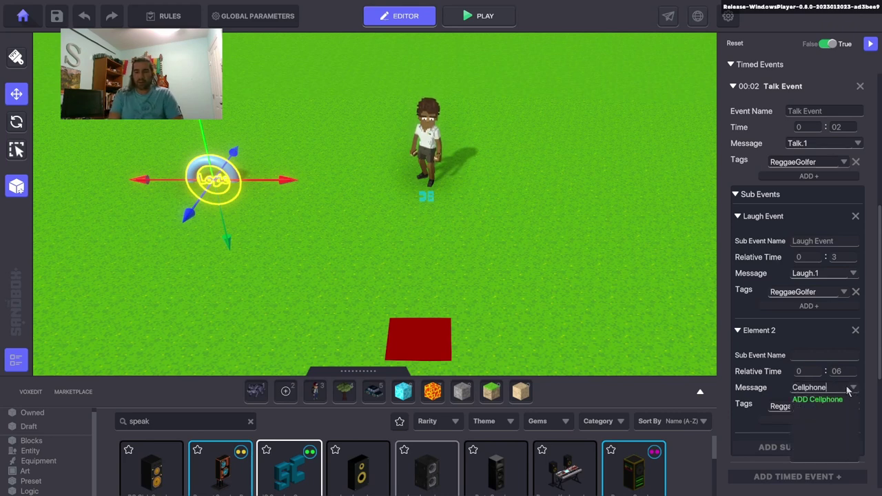
{"action": "type", "text": ".1"}
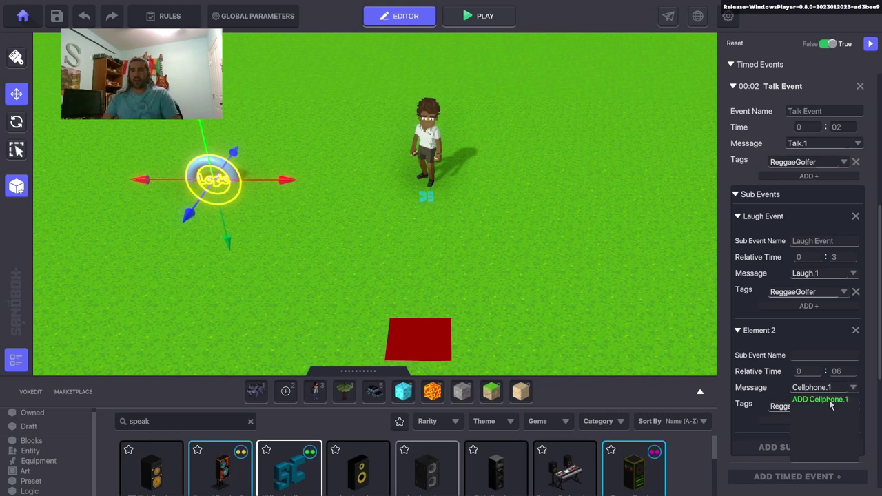
{"action": "left_click", "coordinate": [828, 400]}
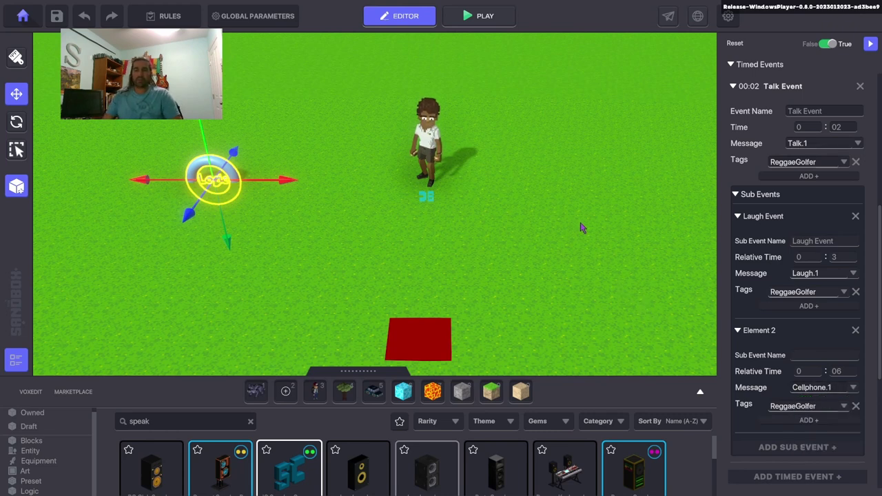
Check the message that plays the Reggae Golfer's Cellphone 01 animation and return to the Logic Asset's second sub event.
{"action": "left_click", "coordinate": [536, 208]}
{"action": "left_click", "coordinate": [463, 164]}
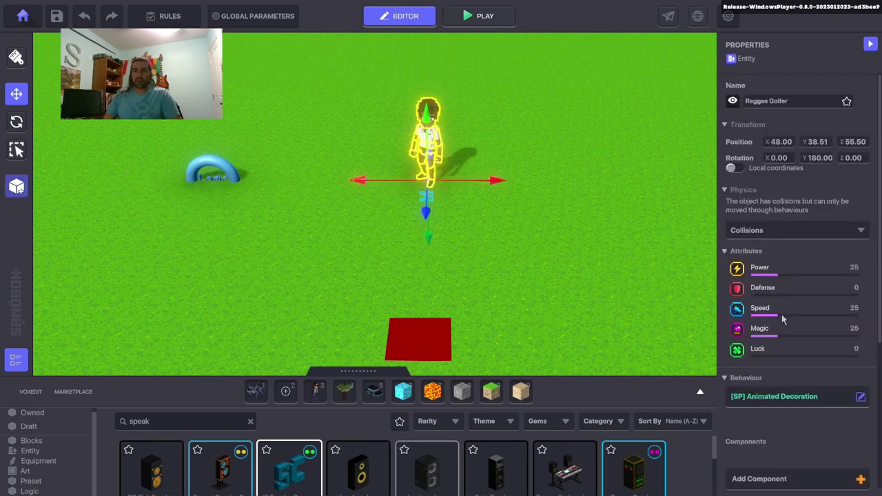
{"action": "scroll", "coordinate": [782, 317], "scroll_direction": "down", "scroll_amount": 8}
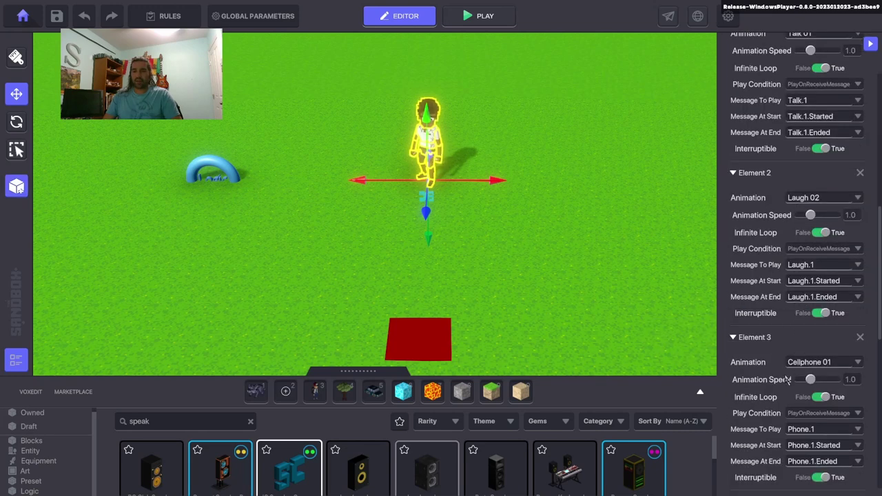
{"action": "left_click", "coordinate": [220, 166]}
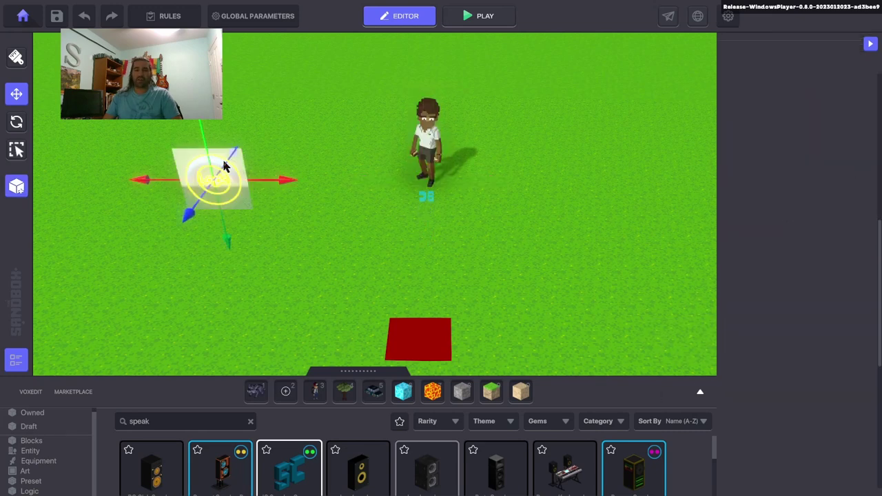
{"action": "scroll", "coordinate": [826, 331], "scroll_direction": "down", "scroll_amount": 5}
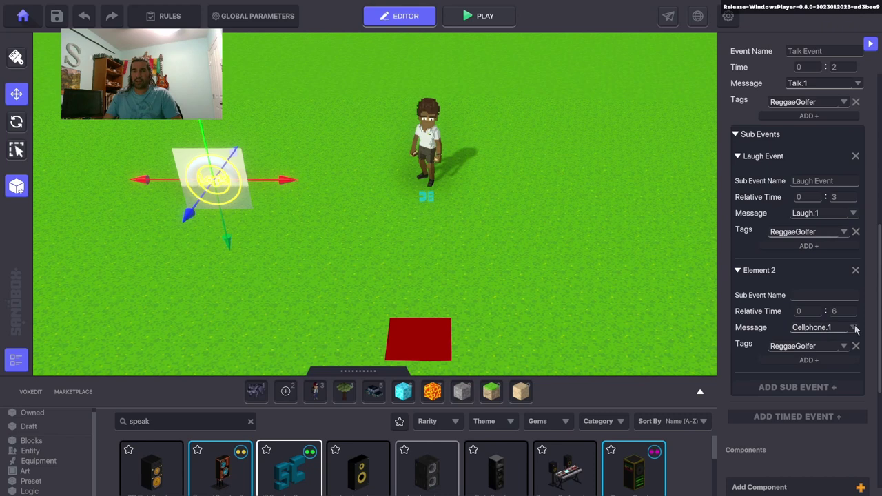
Change the message of the Talk Event's second sub event to Phone.1.
{"action": "left_click", "coordinate": [835, 330]}
{"action": "type", "text": "O"}
{"action": "key", "text": "BackSpace"}
{"action": "type", "text": "Phon"}
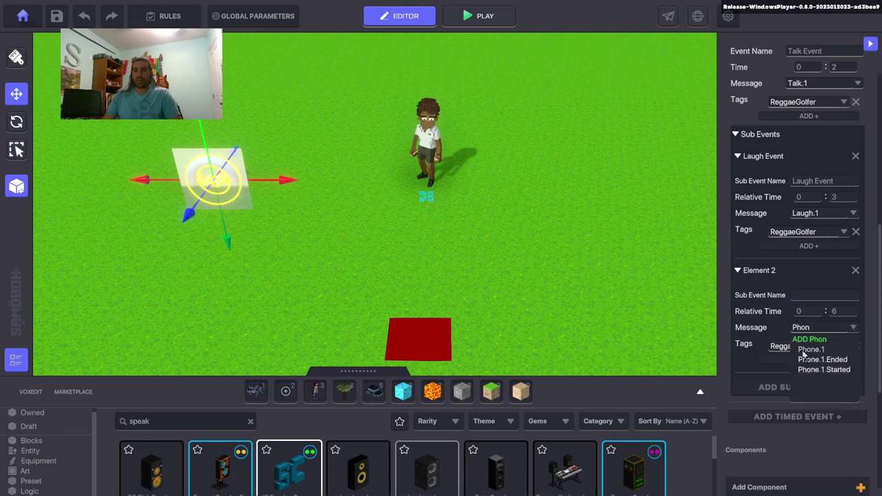
{"action": "left_click", "coordinate": [806, 350]}
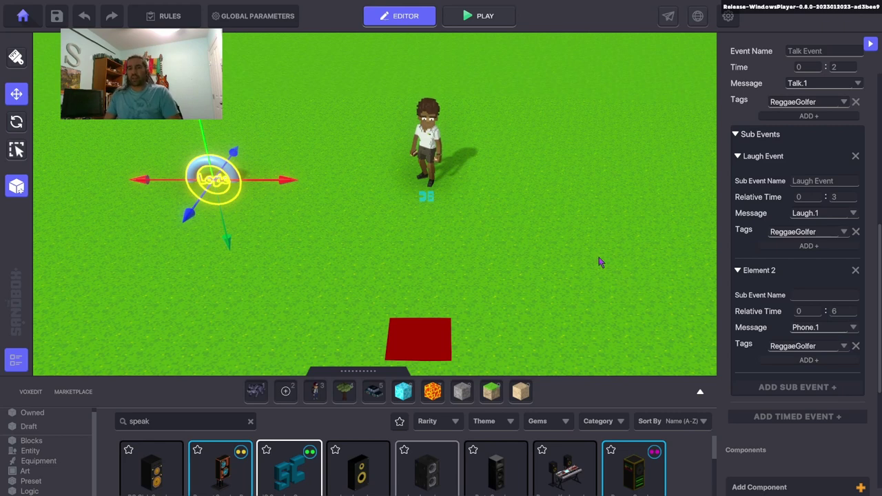
Check the Reggae Golfer's animation settings and play-test the scene by walking the avatar up to the golfer.
{"action": "scroll", "coordinate": [777, 270], "scroll_direction": "up", "scroll_amount": 5}
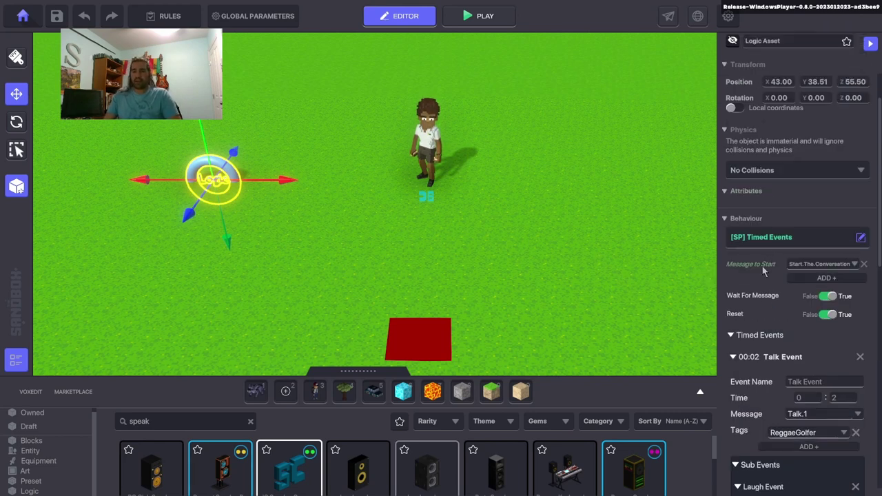
{"action": "left_click", "coordinate": [581, 281]}
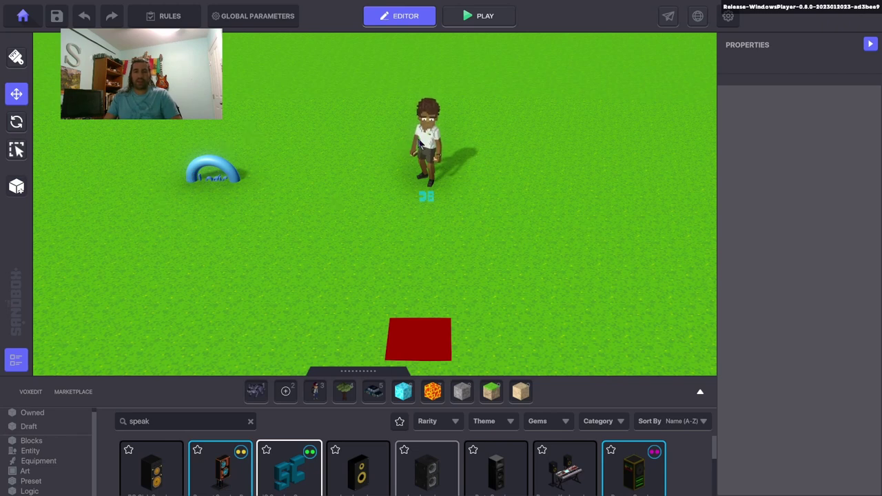
{"action": "left_click", "coordinate": [421, 143]}
{"action": "scroll", "coordinate": [732, 221], "scroll_direction": "down", "scroll_amount": 4}
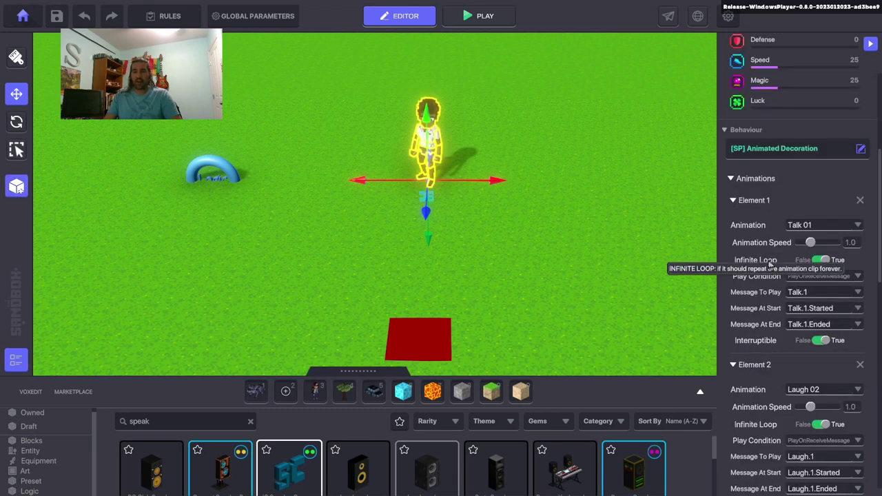
{"action": "left_click", "coordinate": [563, 227]}
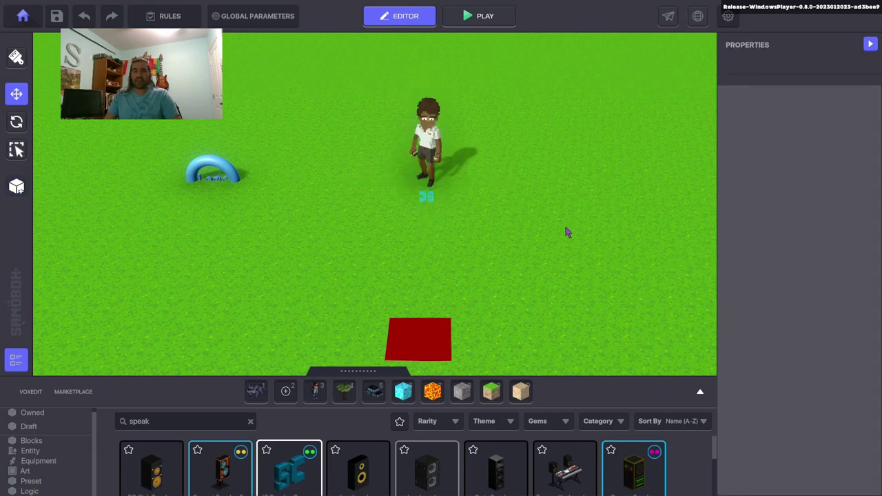
{"action": "key", "text": "ctrl+p"}
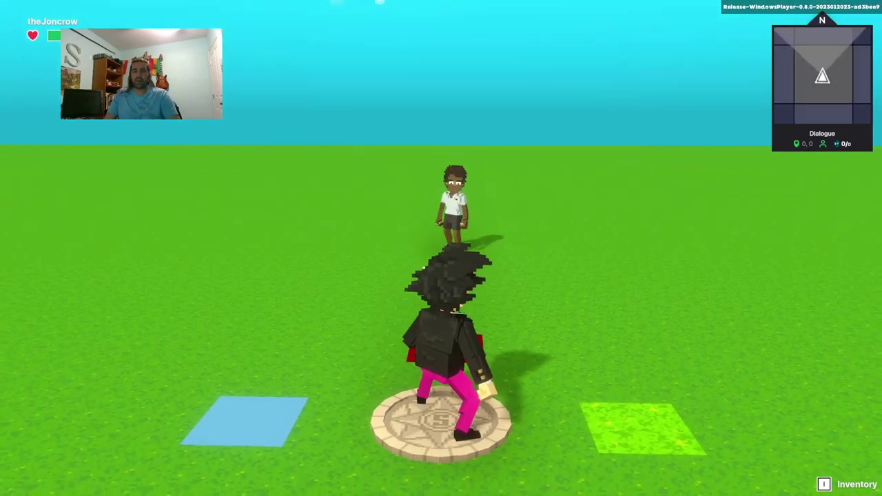
{"action": "key", "text": "w"}
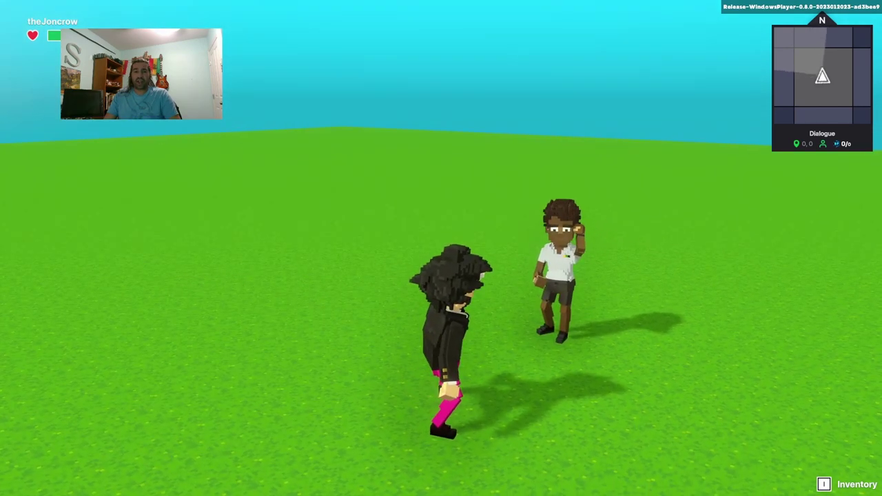
{"action": "key", "text": "Escape"}
Add a third sub event to the Logic Asset's Talk Event and name it Idle Event.
{"action": "scroll", "coordinate": [517, 265], "scroll_direction": "down", "scroll_amount": 3}
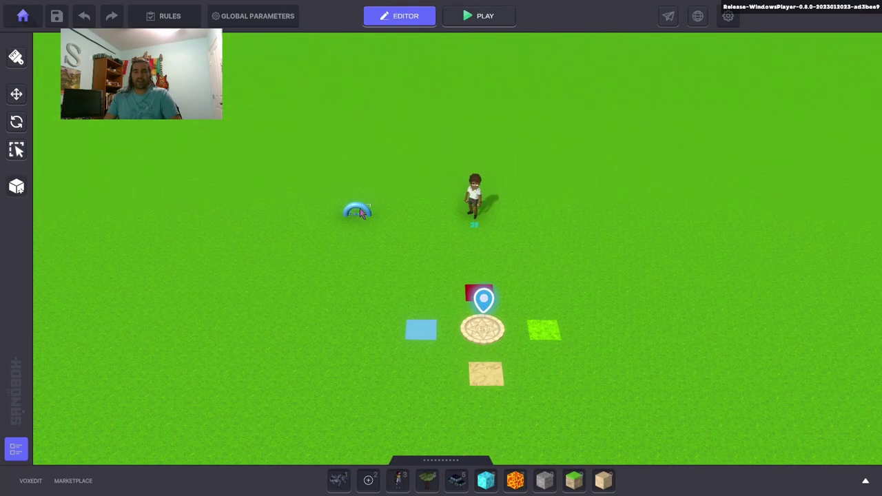
{"action": "left_click", "coordinate": [358, 212]}
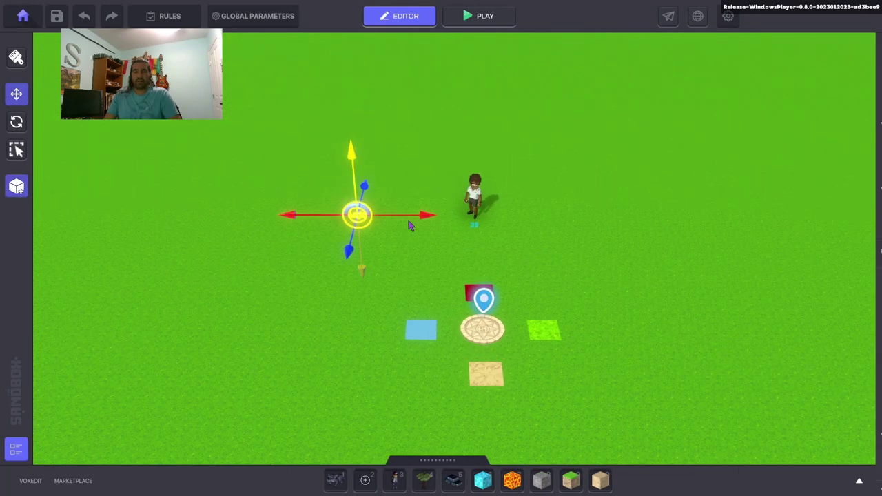
{"action": "scroll", "coordinate": [795, 341], "scroll_direction": "down", "scroll_amount": 5}
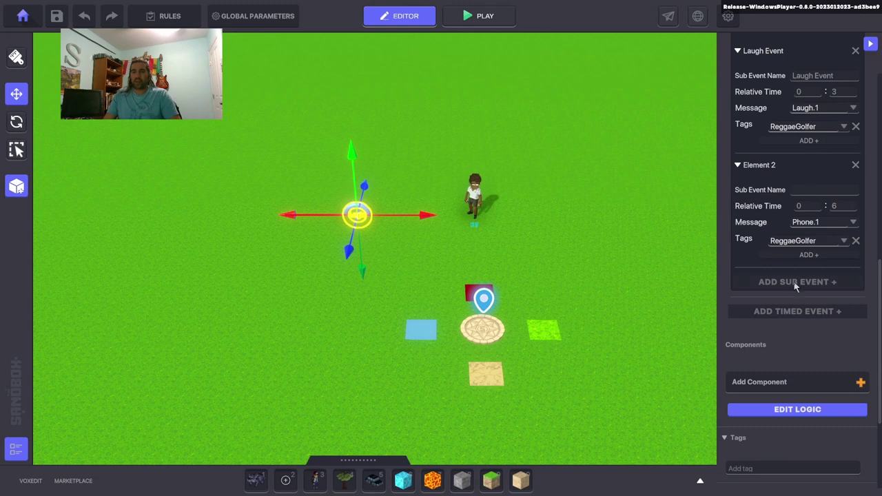
{"action": "scroll", "coordinate": [774, 261], "scroll_direction": "up", "scroll_amount": 5}
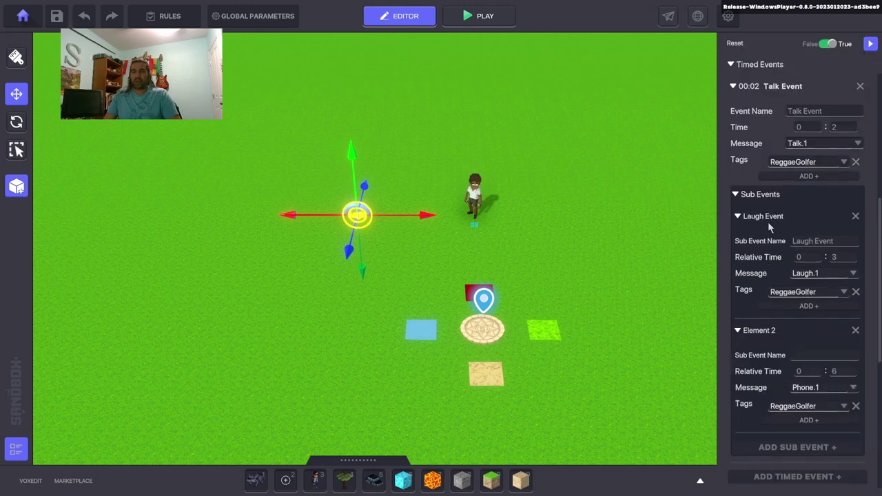
{"action": "scroll", "coordinate": [819, 264], "scroll_direction": "down", "scroll_amount": 2}
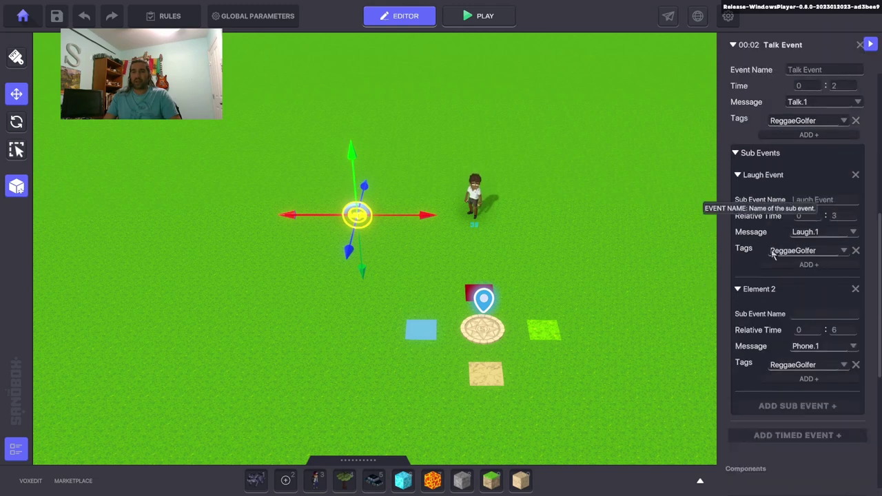
{"action": "scroll", "coordinate": [775, 298], "scroll_direction": "down", "scroll_amount": 2}
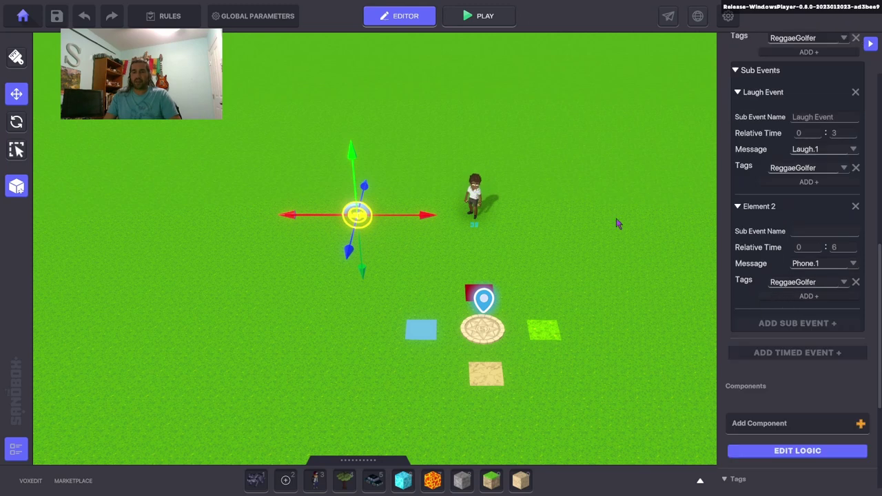
{"action": "left_click", "coordinate": [792, 322]}
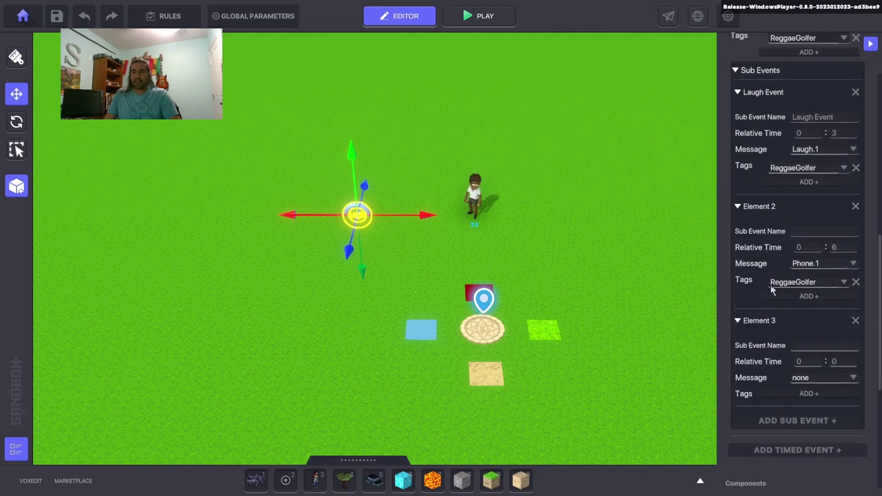
{"action": "left_click", "coordinate": [818, 348]}
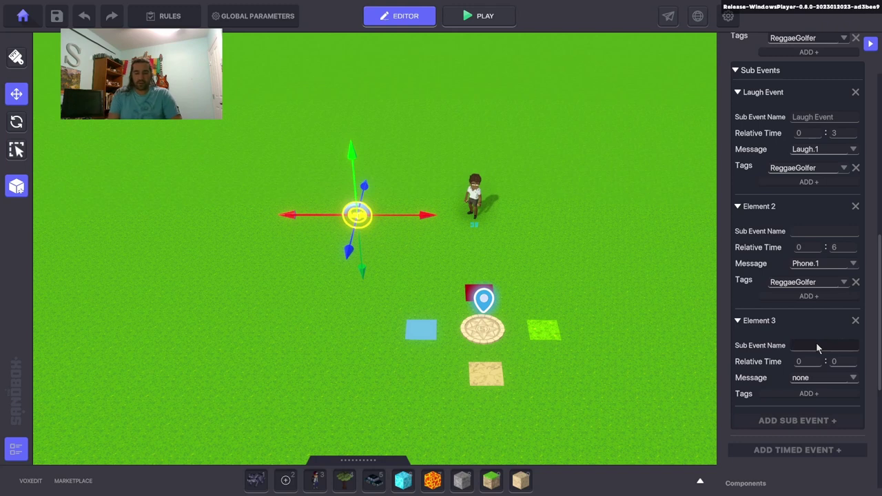
{"action": "type", "text": "Idle Event"}
{"action": "key", "text": "Return"}
Name the second sub event, which sends Phone.1, Phone Event.
{"action": "left_click", "coordinate": [807, 231]}
{"action": "type", "text": "Ph"}
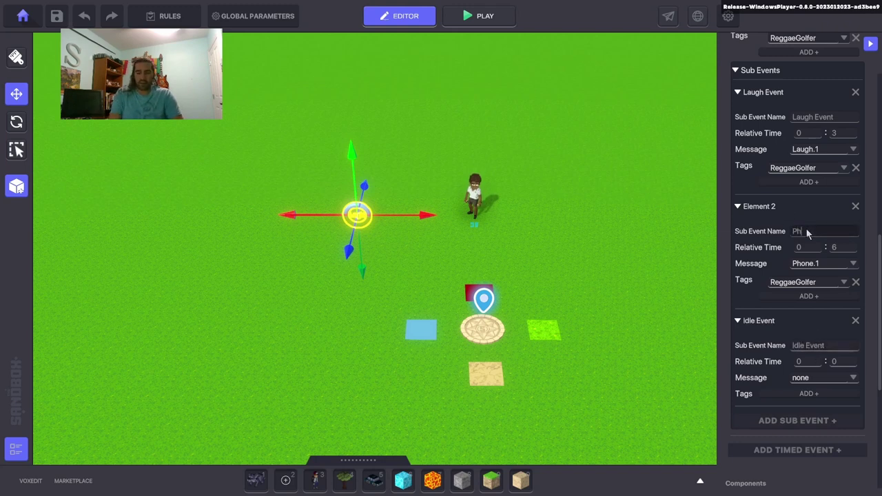
{"action": "type", "text": "one Event"}
{"action": "key", "text": "Return"}
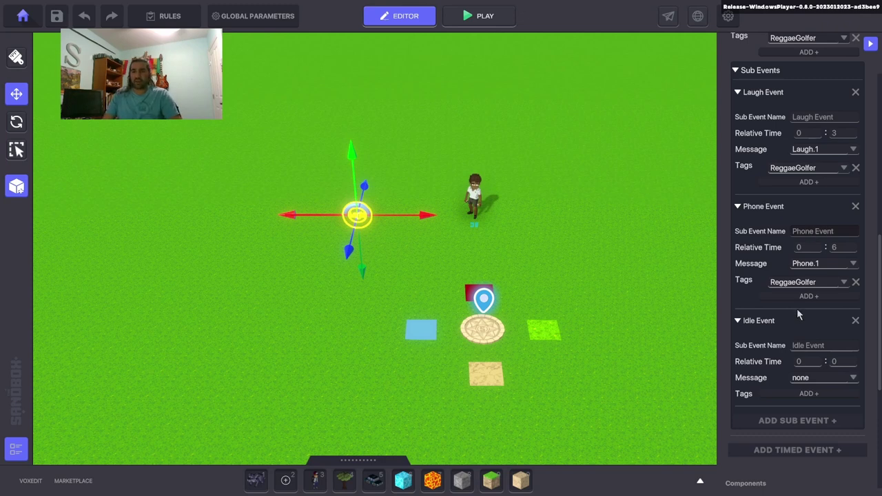
Set the sub events' relative times to 5 seconds for Laugh Event, 8 for Phone Event and 12 for Idle Event.
{"action": "scroll", "coordinate": [803, 310], "scroll_direction": "down", "scroll_amount": 3}
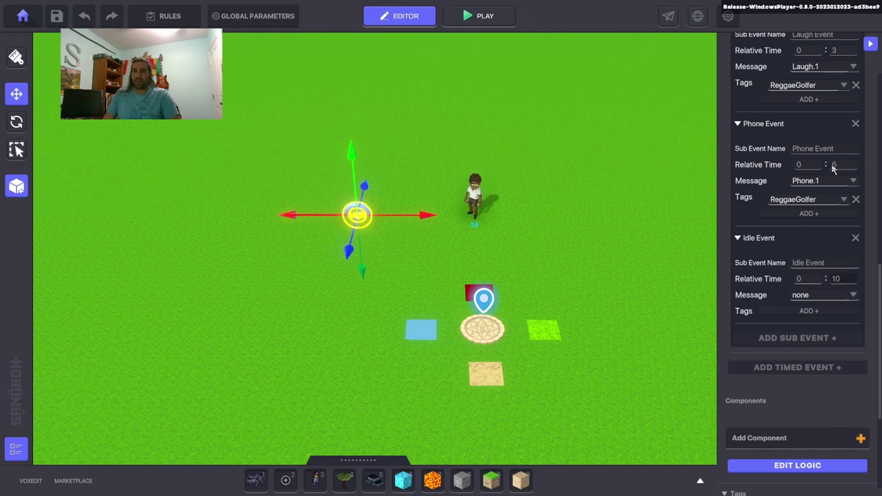
{"action": "scroll", "coordinate": [830, 171], "scroll_direction": "up", "scroll_amount": 4}
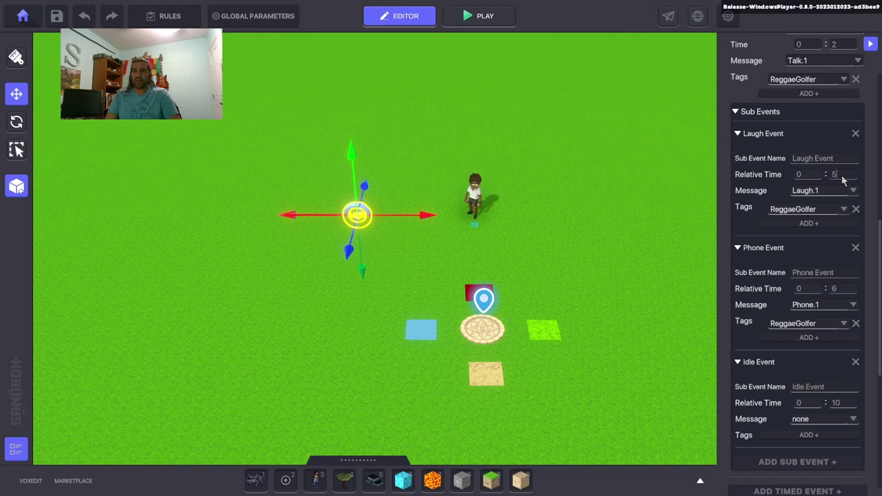
{"action": "key", "text": "Return"}
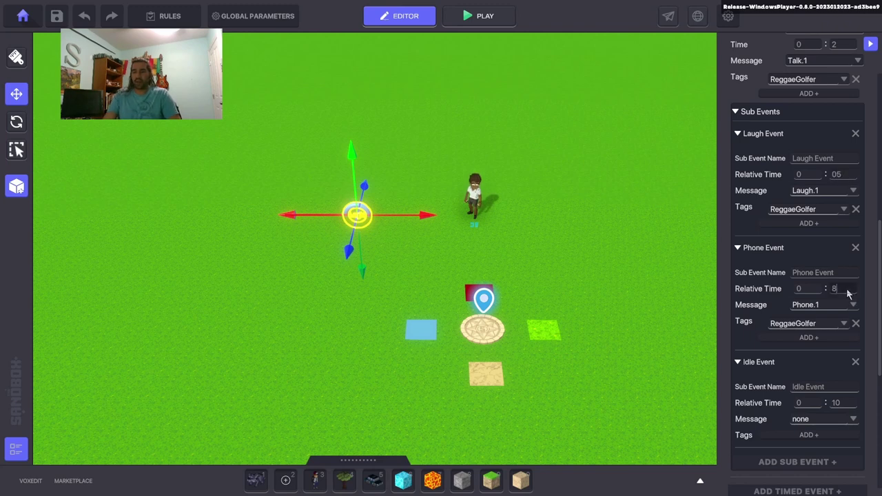
{"action": "left_click", "coordinate": [841, 407]}
{"action": "scroll", "coordinate": [837, 385], "scroll_direction": "up", "scroll_amount": 3}
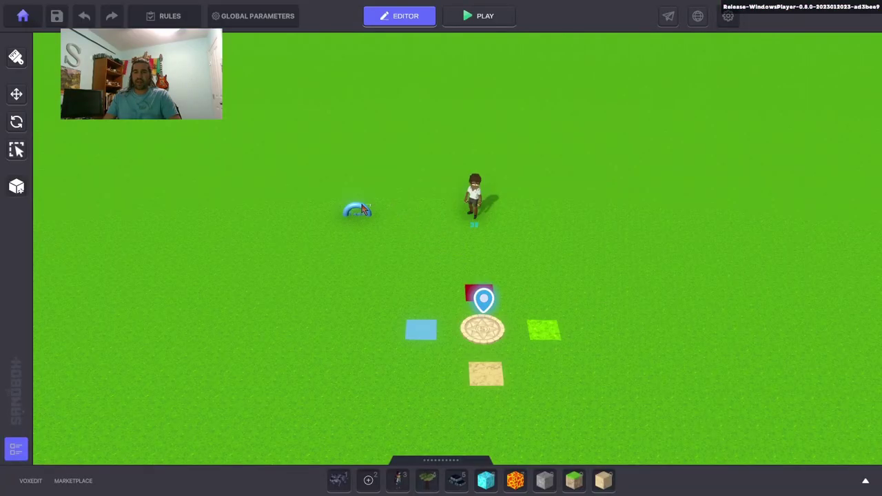
Give the Logic Asset's Idle Event the message Idle.1 and tag it with ReggaeGolfer.
{"action": "left_click", "coordinate": [358, 210]}
{"action": "scroll", "coordinate": [763, 350], "scroll_direction": "down", "scroll_amount": 10}
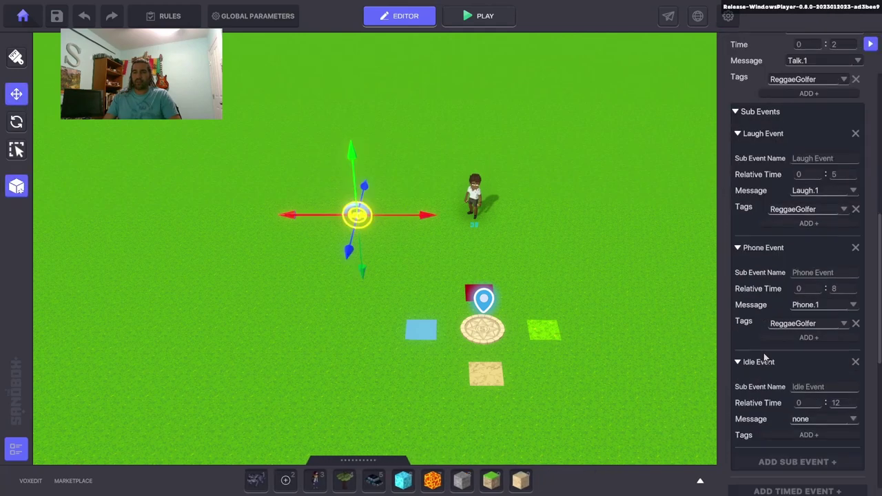
{"action": "scroll", "coordinate": [765, 357], "scroll_direction": "down", "scroll_amount": 3}
{"action": "left_click", "coordinate": [852, 338]}
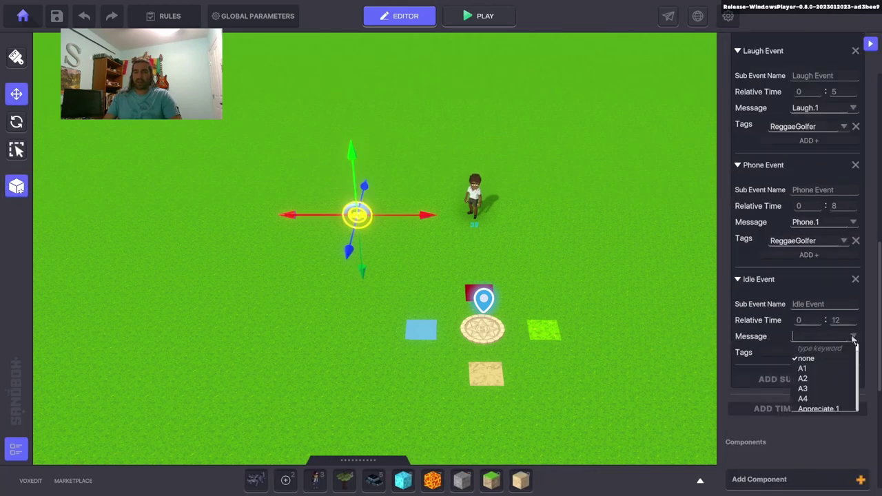
{"action": "type", "text": "Idle"}
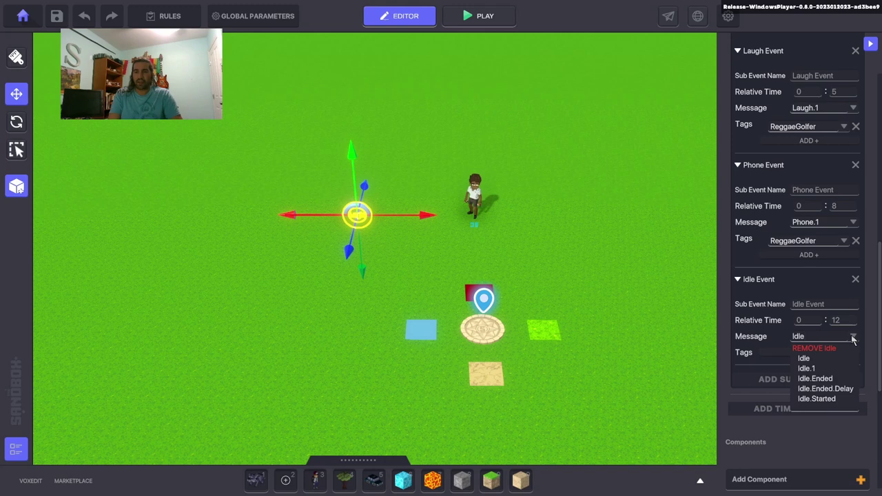
{"action": "type", "text": ".1"}
{"action": "left_click", "coordinate": [801, 359]}
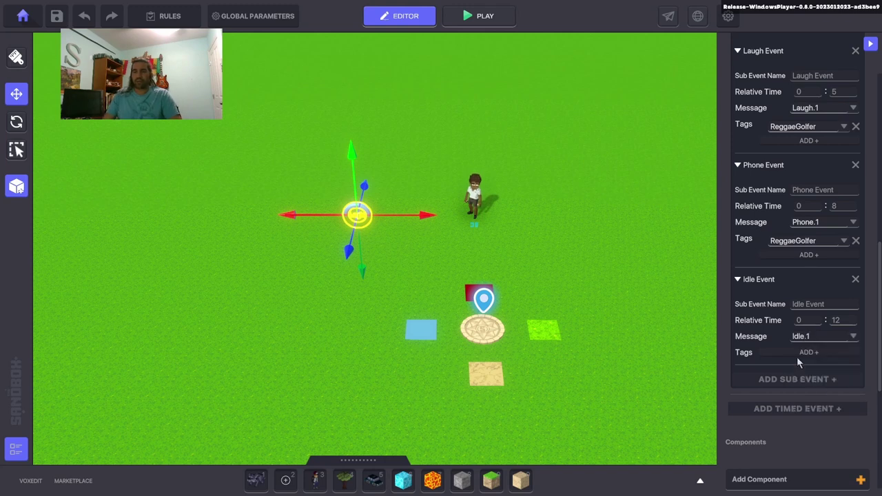
{"action": "left_click", "coordinate": [796, 353]}
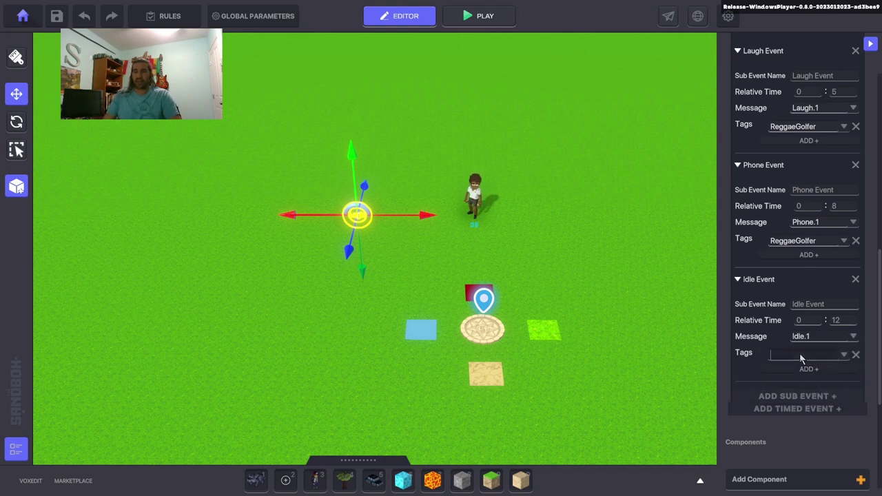
{"action": "type", "text": "Reggae"}
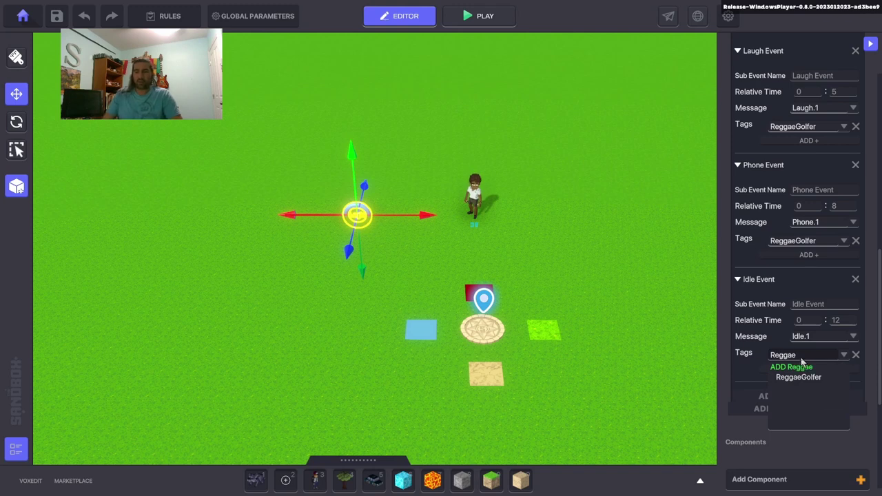
{"action": "left_click", "coordinate": [803, 377]}
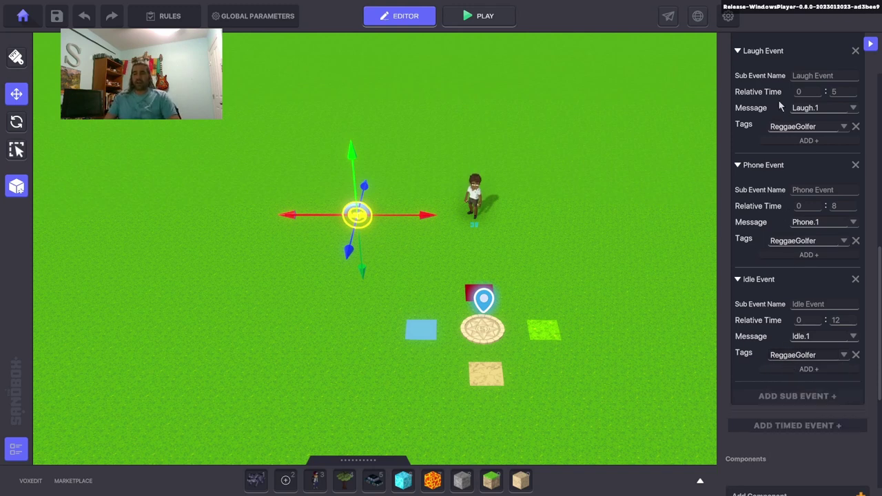
Play-test the adjusted event timing by walking the avatar to the golfer and watching the animation sequence, then return to the editor.
{"action": "scroll", "coordinate": [616, 197], "scroll_direction": "down", "scroll_amount": 1}
{"action": "left_click", "coordinate": [596, 198]}
{"action": "key", "text": "ctrl+p"}
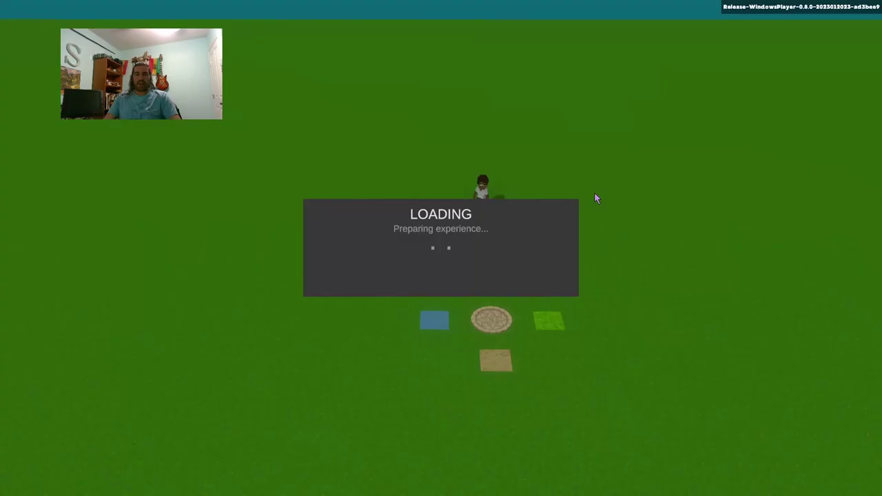
{"action": "key", "text": "w"}
{"action": "key", "text": "w"}
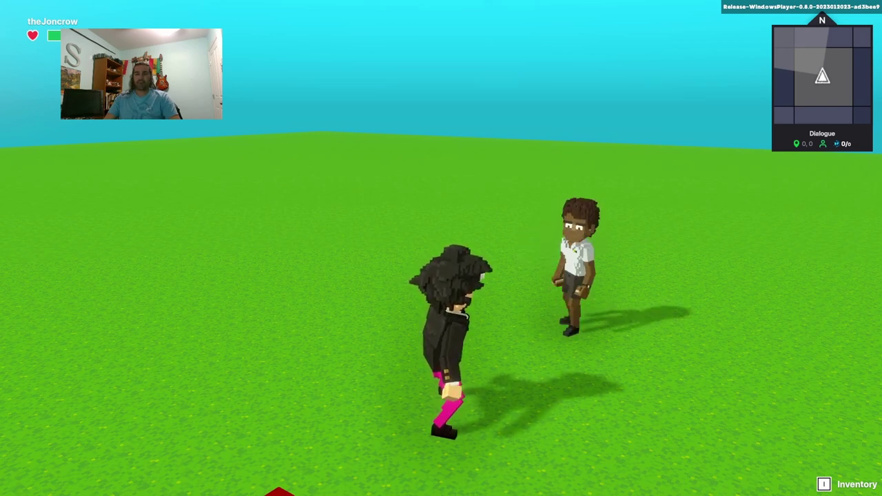
{"action": "key", "text": "Escape"}
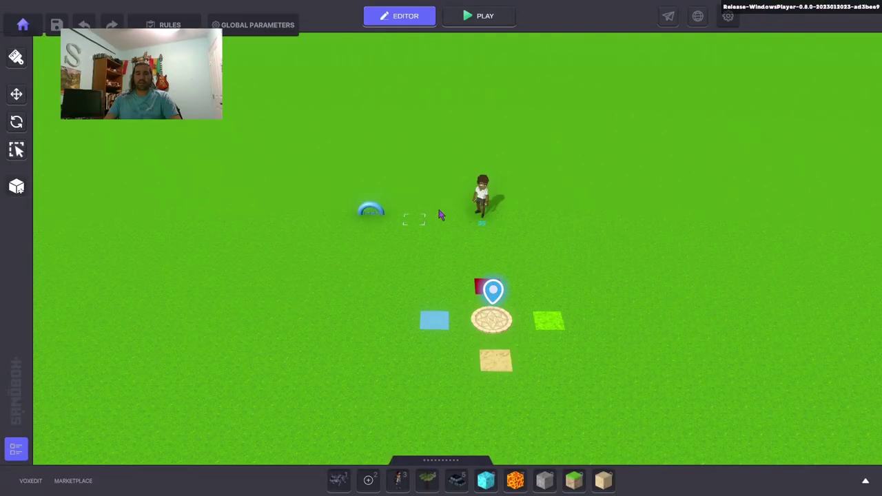
Set the relative time of the Logic Asset's Phone Event to 11 seconds.
{"action": "left_click", "coordinate": [371, 214]}
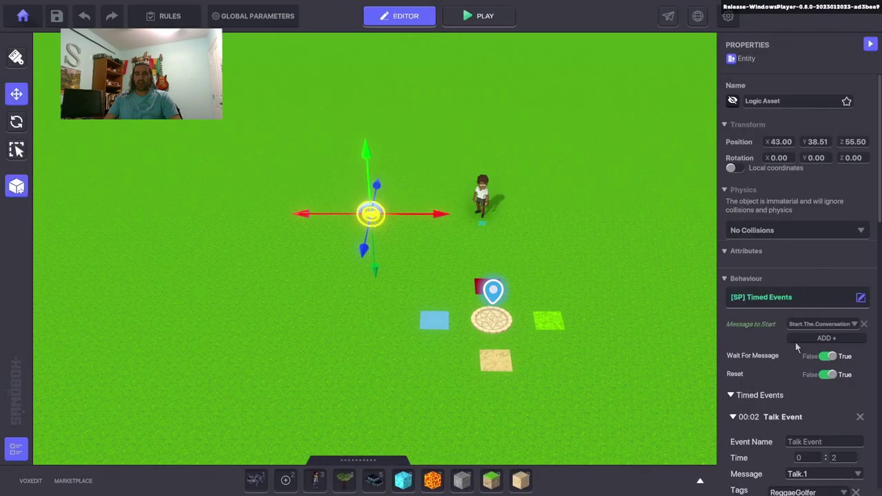
{"action": "scroll", "coordinate": [810, 303], "scroll_direction": "down", "scroll_amount": 10}
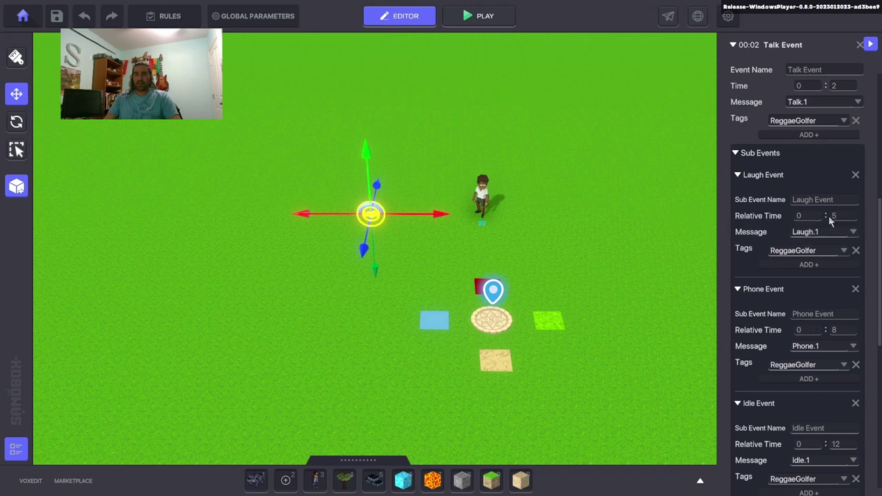
{"action": "left_click", "coordinate": [843, 332]}
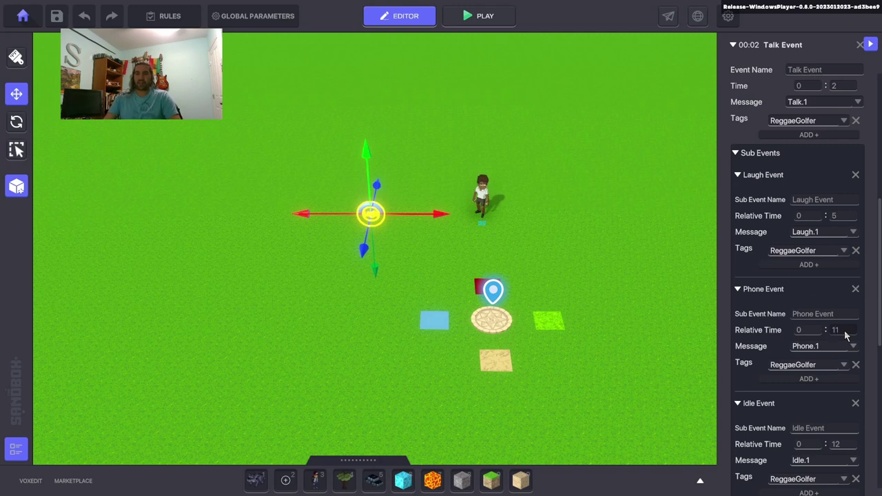
Set the relative time of the Logic Asset's Idle Event to 17 seconds and deselect the asset.
{"action": "scroll", "coordinate": [801, 402], "scroll_direction": "down", "scroll_amount": 1}
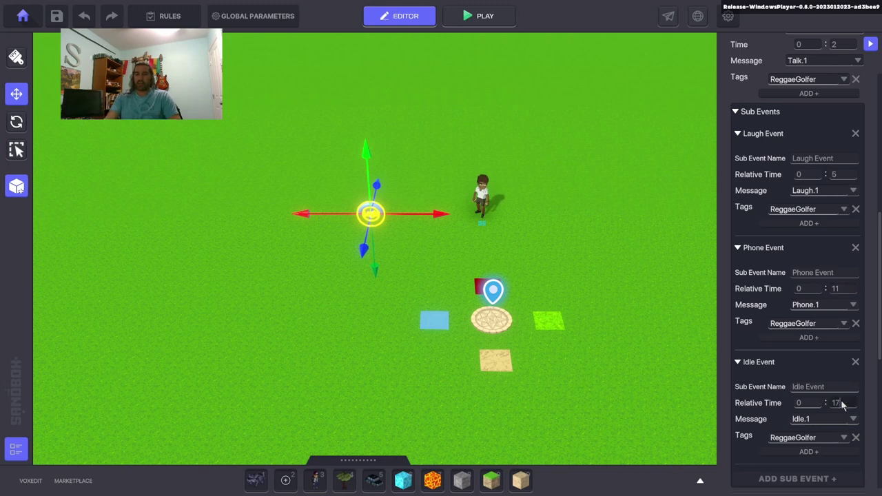
{"action": "scroll", "coordinate": [833, 374], "scroll_direction": "up", "scroll_amount": 3}
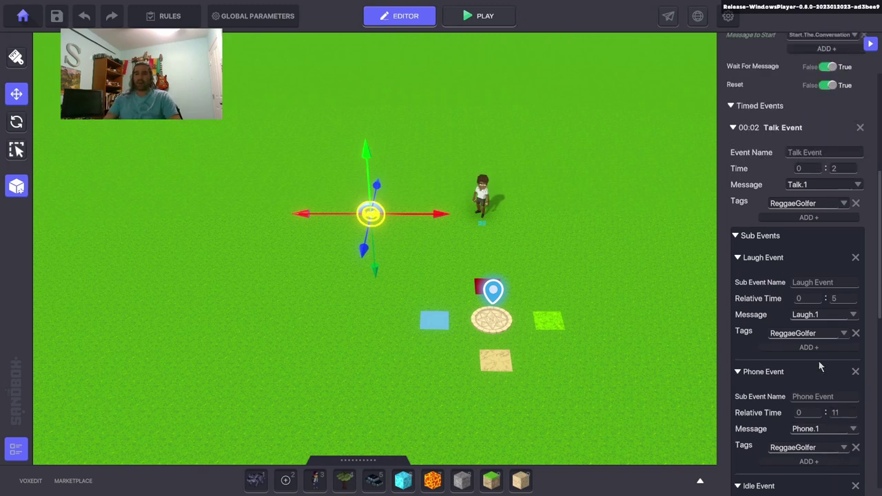
{"action": "left_click", "coordinate": [329, 339]}
Examine the speaker entity at the golfer's feet and the Logic Asset with its Timed Events up close.
{"action": "scroll", "coordinate": [419, 321], "scroll_direction": "up", "scroll_amount": 1}
{"action": "middle_click_drag", "start_coordinate": [420, 321], "coordinate": [401, 327]}
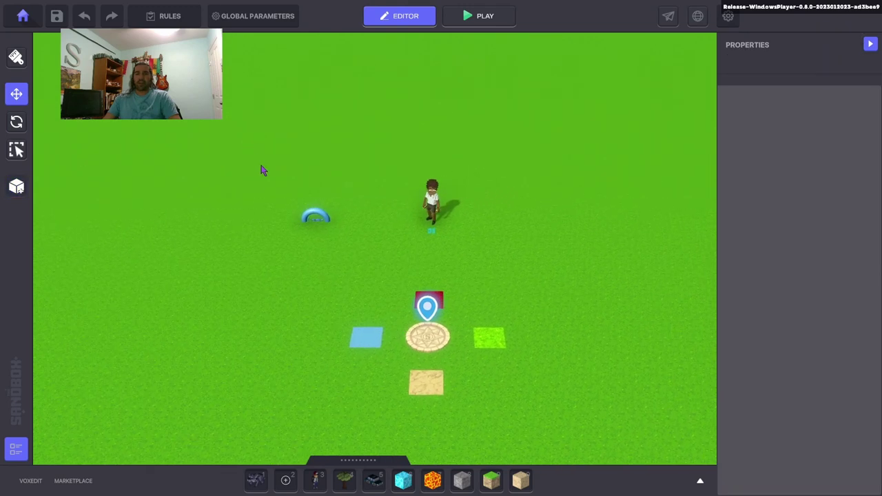
{"action": "scroll", "coordinate": [400, 245], "scroll_direction": "up", "scroll_amount": 3}
{"action": "scroll", "coordinate": [406, 245], "scroll_direction": "up", "scroll_amount": 3}
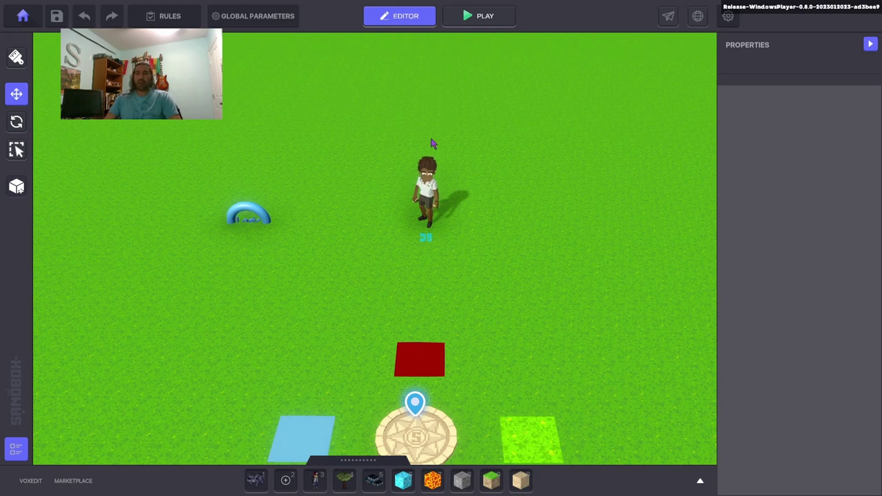
{"action": "right_click_drag", "start_coordinate": [434, 210], "coordinate": [417, 222]}
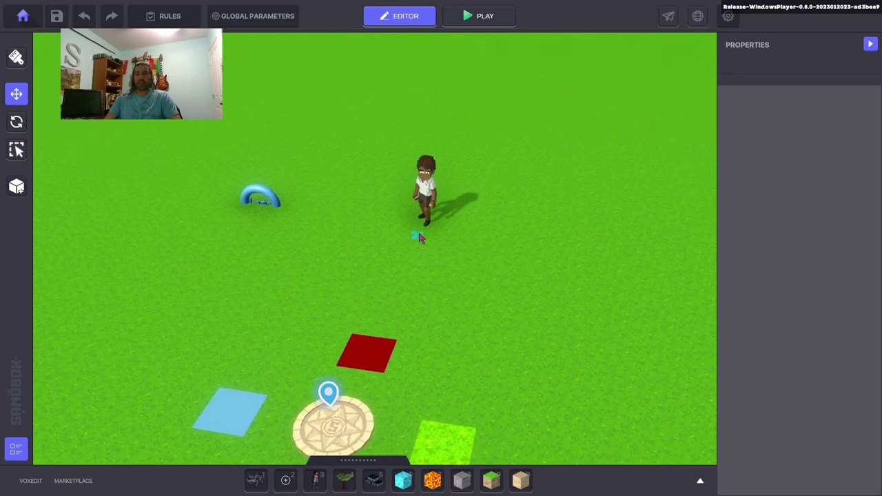
{"action": "left_click", "coordinate": [417, 226]}
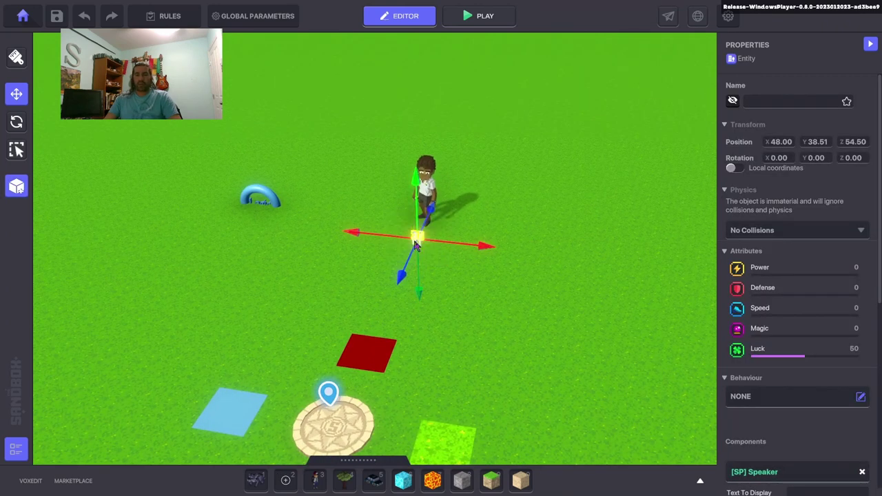
{"action": "left_click", "coordinate": [256, 194]}
{"action": "middle_click_drag", "start_coordinate": [266, 200], "coordinate": [313, 236]}
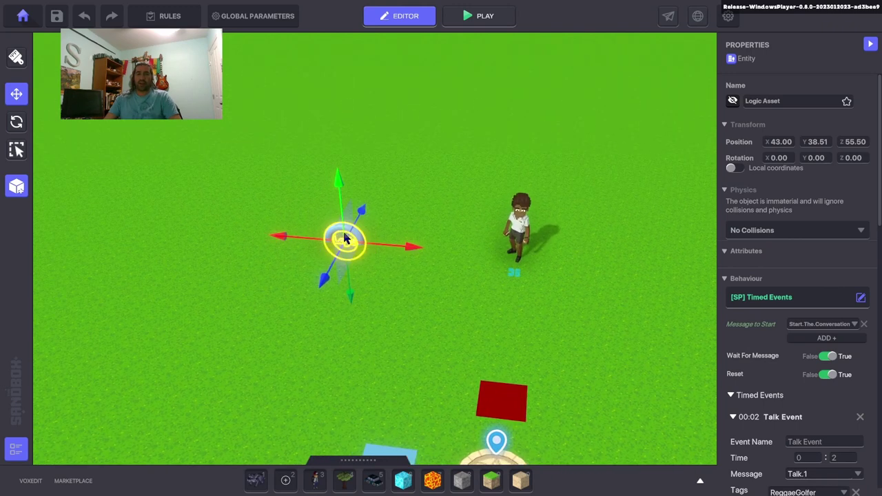
{"action": "scroll", "coordinate": [494, 266], "scroll_direction": "up", "scroll_amount": 5}
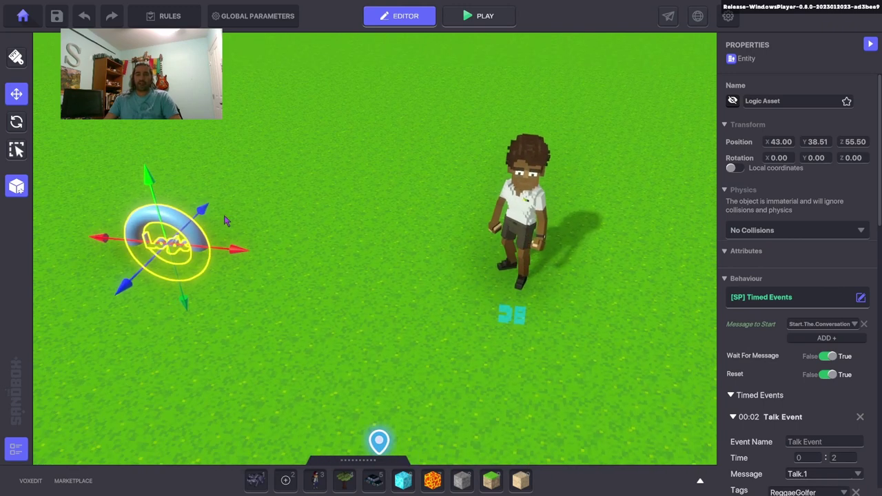
{"action": "right_click_drag", "start_coordinate": [428, 259], "coordinate": [419, 260]}
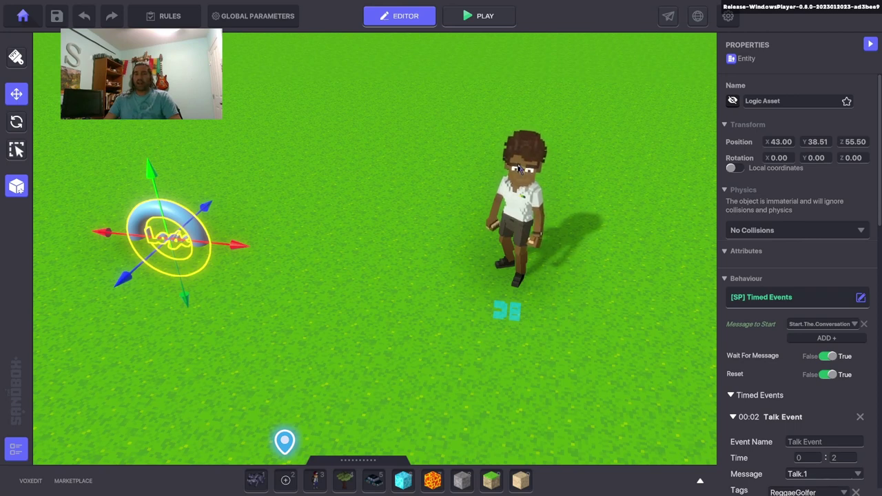
Duplicate the speaker entity at the golfer's feet and place the copy beside it at X 49.50.
{"action": "left_click", "coordinate": [508, 311]}
{"action": "left_click_drag", "start_coordinate": [509, 312], "coordinate": [542, 317]}
{"action": "middle_click_drag", "start_coordinate": [542, 313], "coordinate": [457, 303]}
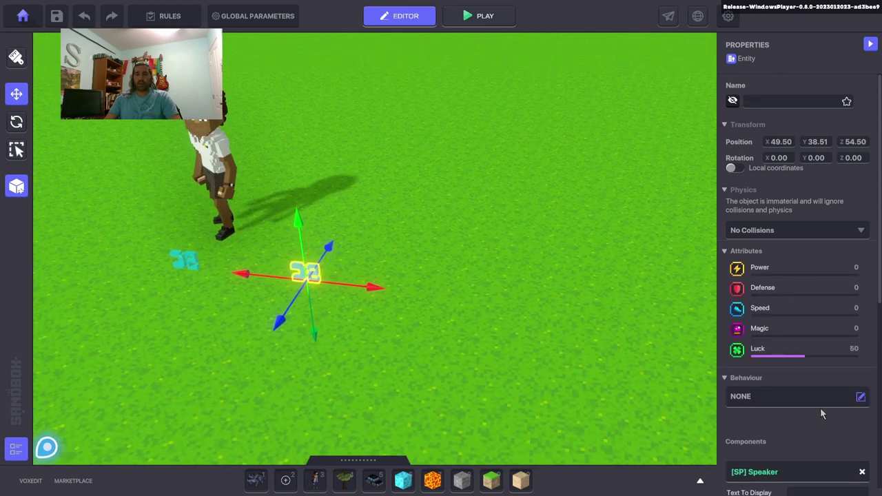
Set the copied Speaker's speak condition to WaitForMessage with Talk.1 as the required message.
{"action": "scroll", "coordinate": [805, 407], "scroll_direction": "down", "scroll_amount": 3}
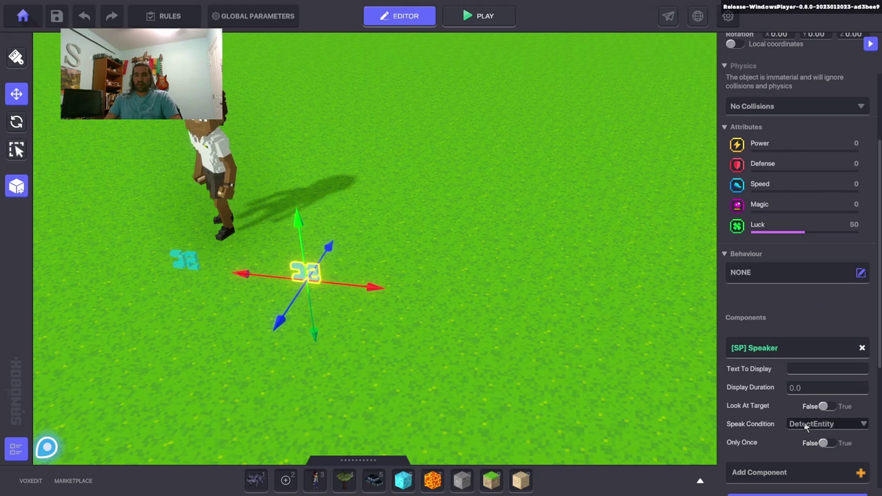
{"action": "left_click", "coordinate": [806, 424]}
{"action": "left_click", "coordinate": [823, 446]}
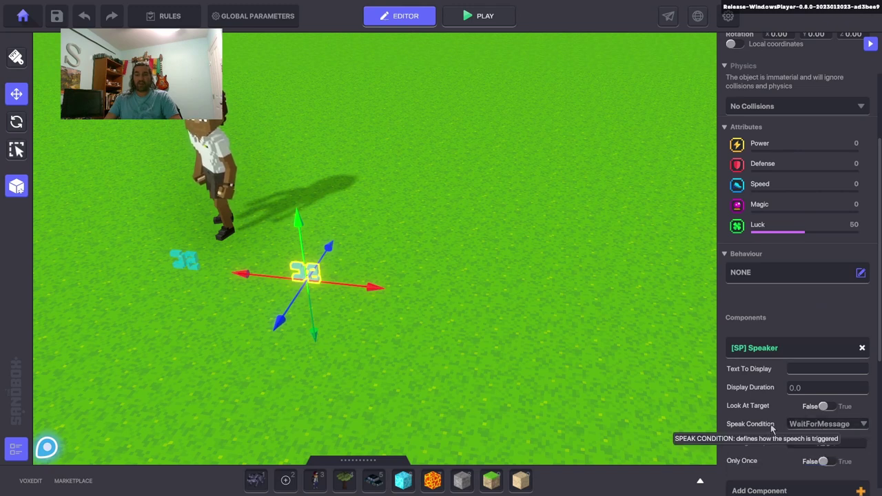
{"action": "scroll", "coordinate": [820, 386], "scroll_direction": "down", "scroll_amount": 3}
{"action": "left_click", "coordinate": [822, 362]}
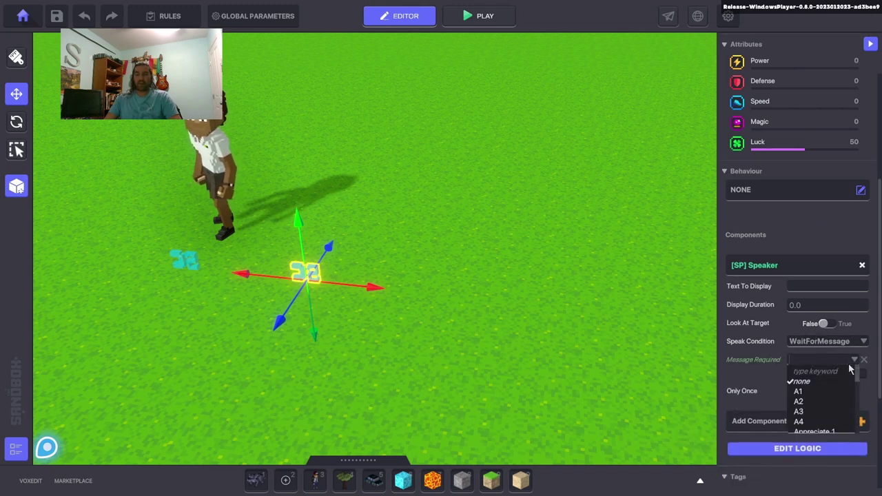
{"action": "type", "text": "Talk.1"}
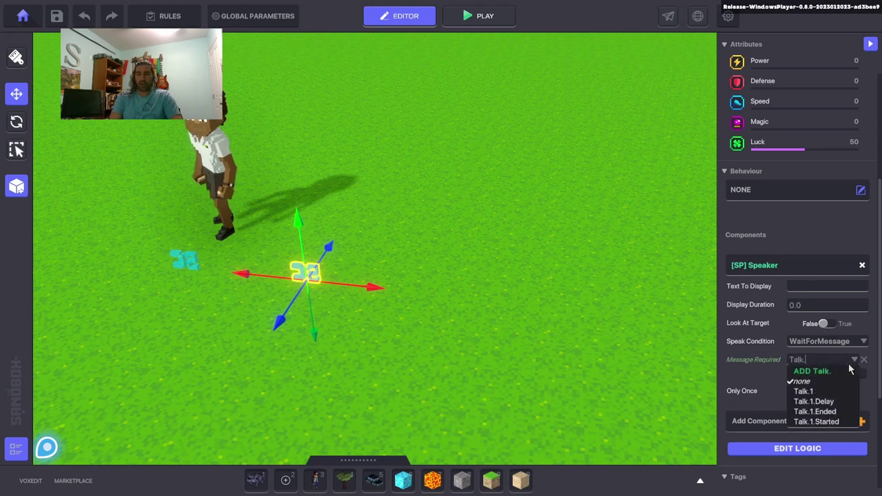
{"action": "left_click", "coordinate": [813, 392]}
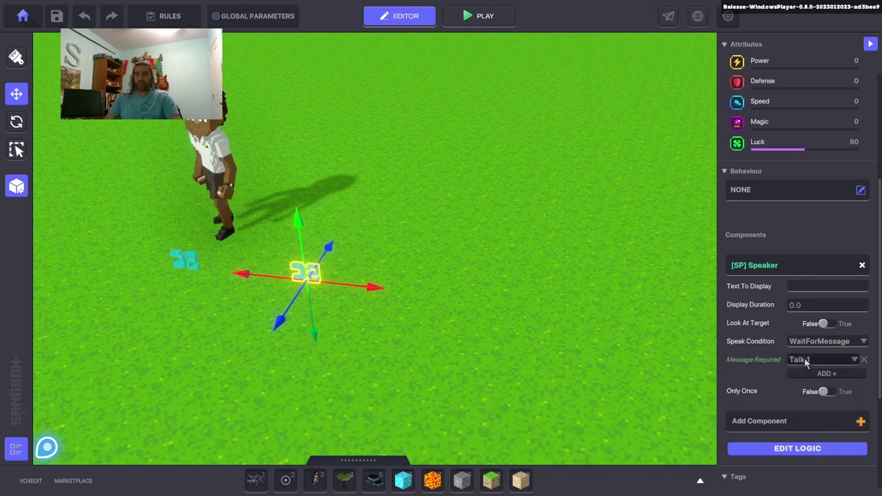
Make the copied Speaker display "Hey, How are you?" for 2.0 seconds and review its full logic settings.
{"action": "left_click", "coordinate": [796, 289]}
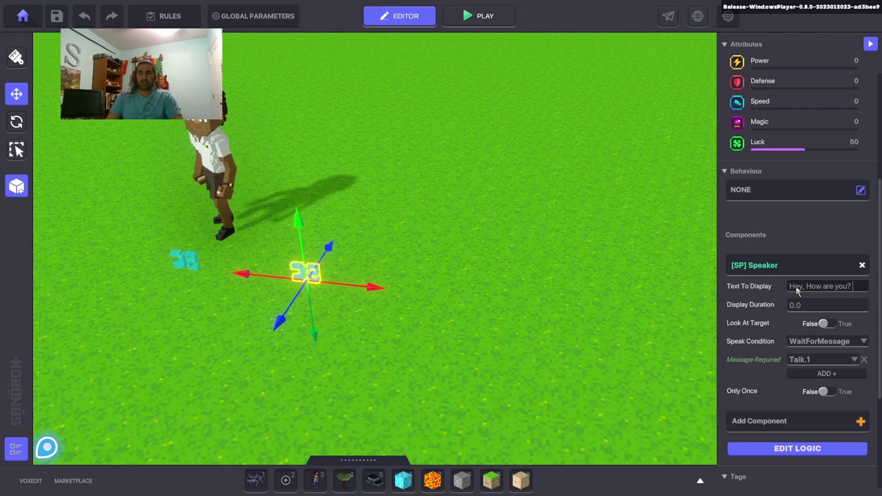
{"action": "left_click", "coordinate": [817, 309]}
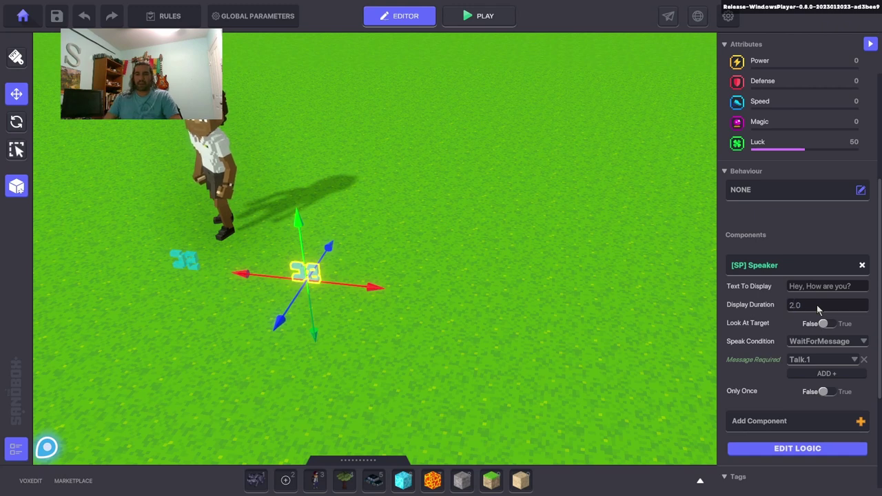
{"action": "key", "text": "Return"}
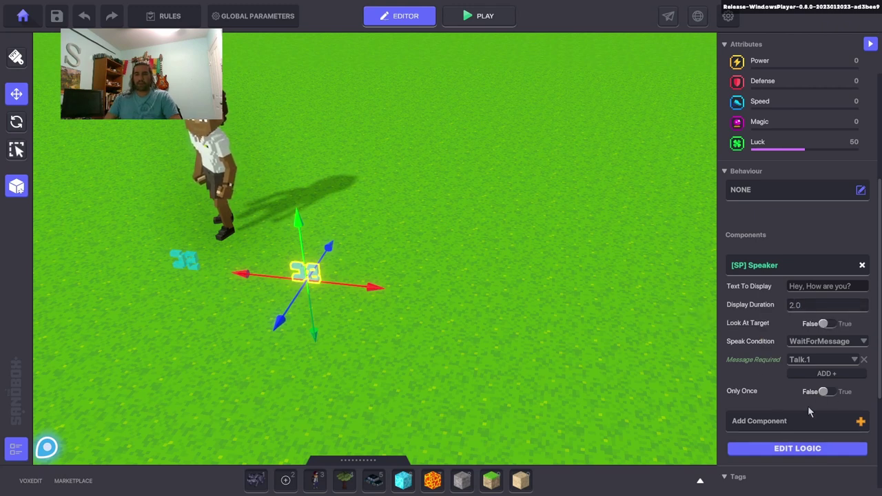
{"action": "scroll", "coordinate": [758, 434], "scroll_direction": "down", "scroll_amount": 3}
{"action": "left_click", "coordinate": [758, 283]}
{"action": "scroll", "coordinate": [763, 341], "scroll_direction": "down", "scroll_amount": 1}
{"action": "scroll", "coordinate": [751, 394], "scroll_direction": "down", "scroll_amount": 1}
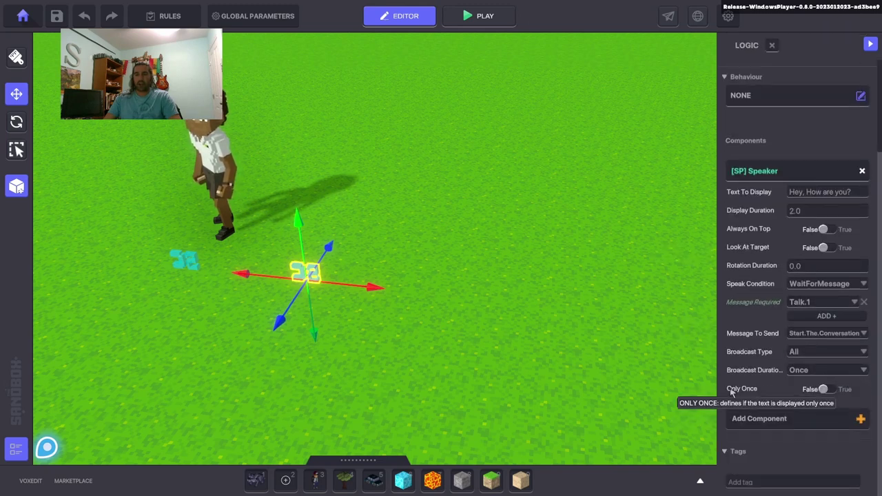
Move the copied speaker above the golfer's head to position 48.00, 40.51, 55.50 and close its full logic settings.
{"action": "left_click_drag", "start_coordinate": [329, 265], "coordinate": [212, 123]}
{"action": "right_click_drag", "start_coordinate": [211, 123], "coordinate": [211, 154]}
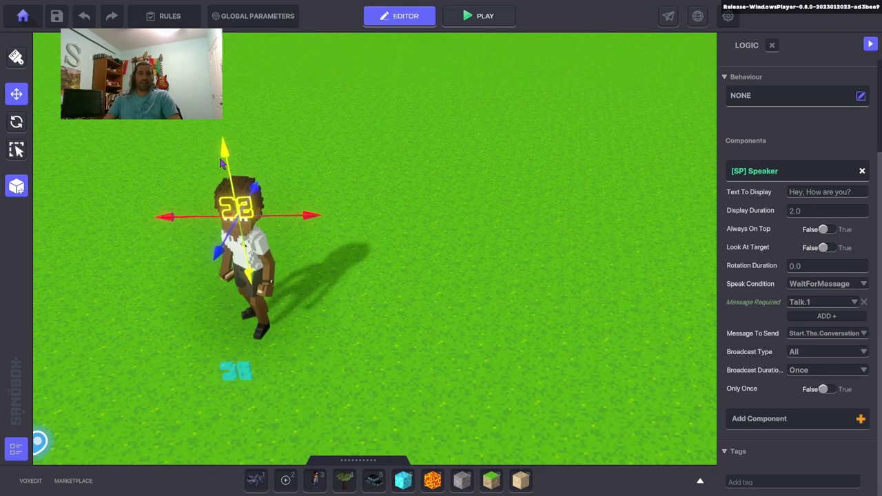
{"action": "left_click_drag", "start_coordinate": [223, 155], "coordinate": [230, 118]}
{"action": "right_click_drag", "start_coordinate": [231, 118], "coordinate": [248, 142]}
{"action": "scroll", "coordinate": [376, 240], "scroll_direction": "down", "scroll_amount": 3}
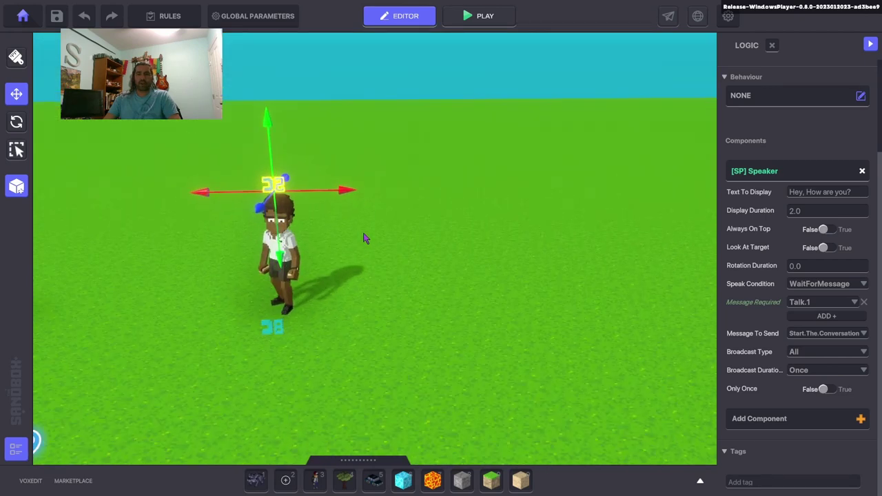
{"action": "scroll", "coordinate": [748, 138], "scroll_direction": "up", "scroll_amount": 3}
{"action": "left_click", "coordinate": [771, 46]}
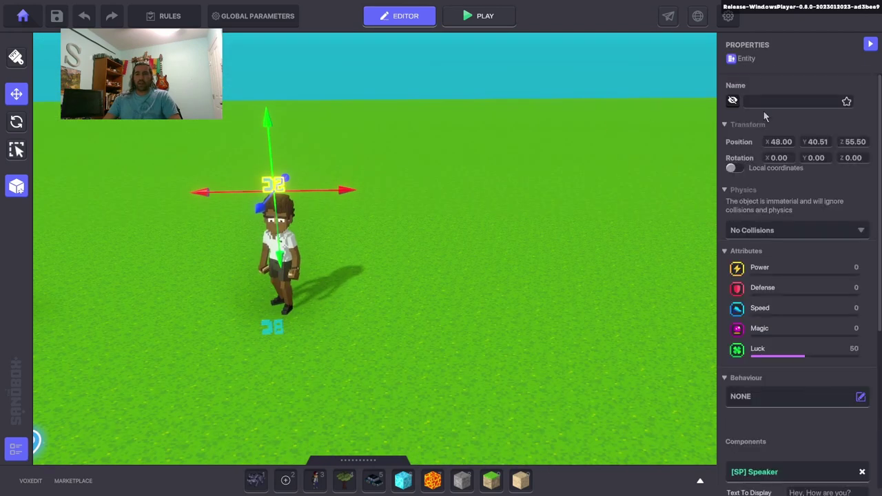
Play-test the Talk.1 speech by walking the avatar up to the golfer, then return to the editor.
{"action": "key", "text": "p"}
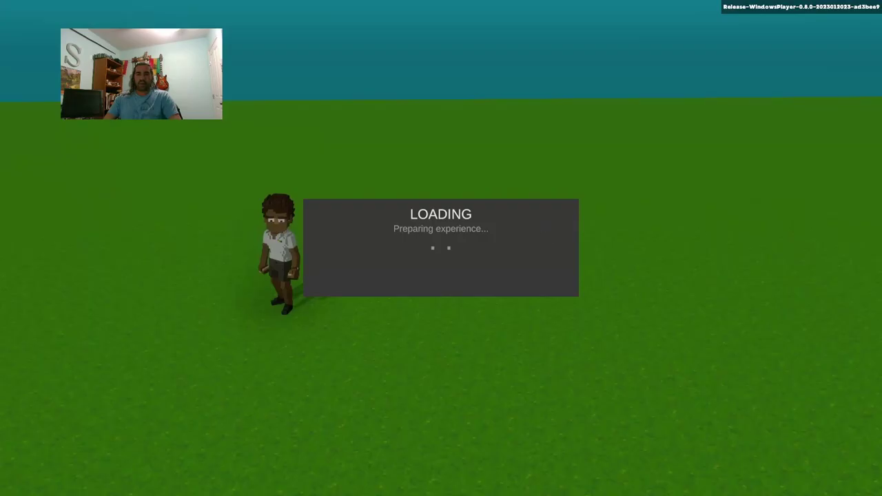
{"action": "key", "text": "w"}
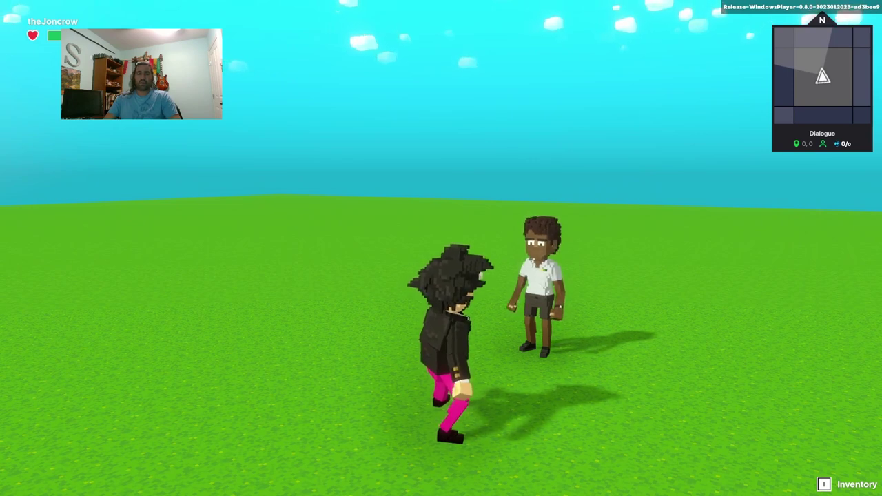
{"action": "key", "text": "Escape"}
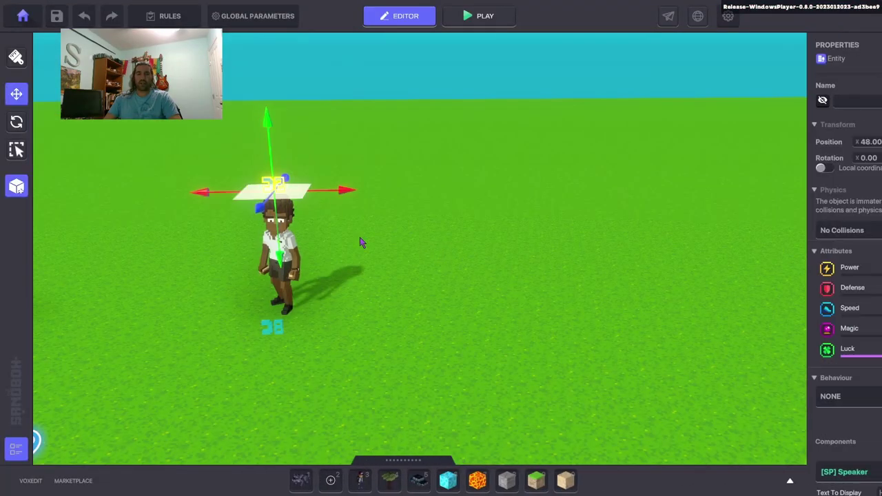
Add the golfer's tag to the speaker above its head so it can receive the tagged event messages.
{"action": "scroll", "coordinate": [778, 366], "scroll_direction": "down", "scroll_amount": 5}
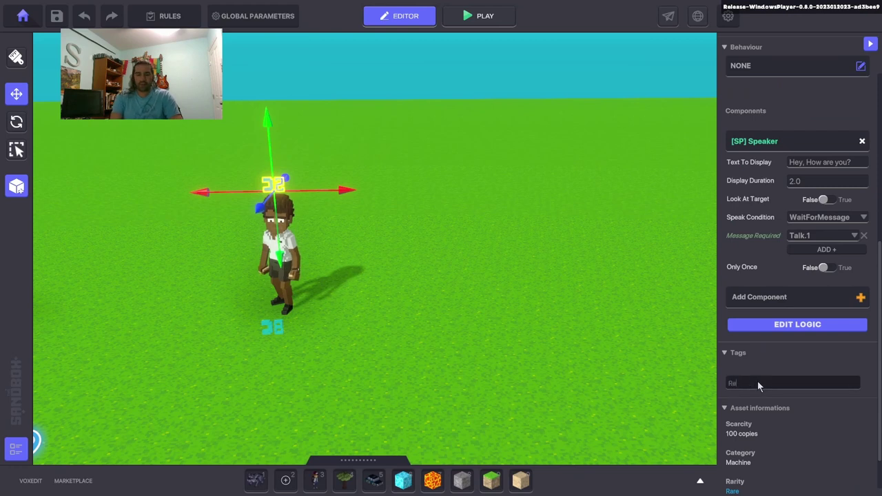
{"action": "left_click", "coordinate": [757, 381]}
{"action": "type", "text": "ReggaeGuy"}
{"action": "key", "text": "Return"}
Play-test the newly tagged speaker by approaching the golfer again, then return to the editor.
{"action": "key", "text": "ctrl+p"}
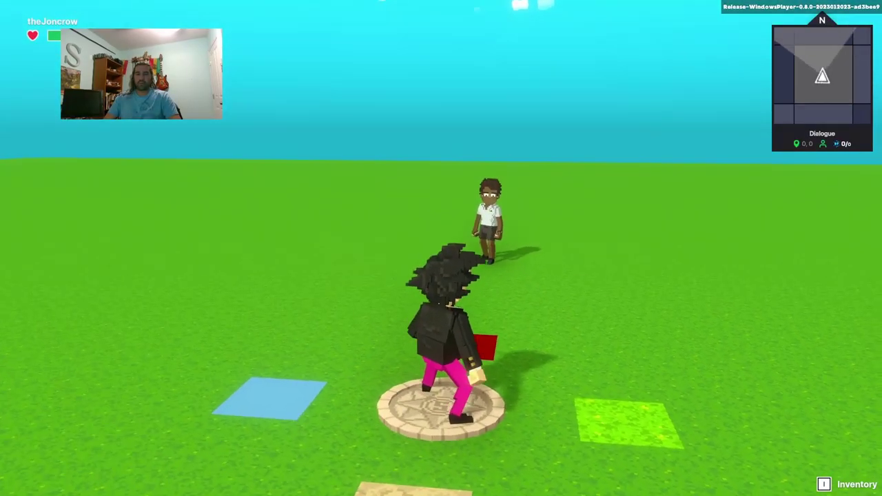
{"action": "key", "text": "w"}
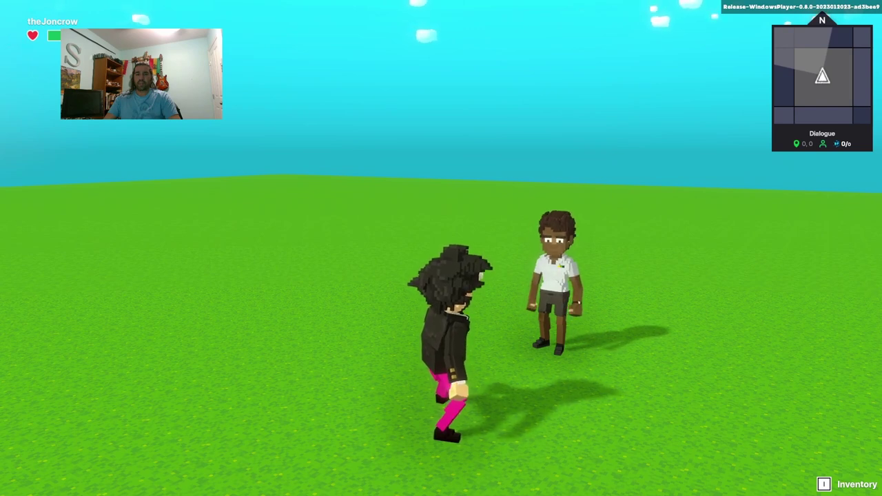
{"action": "key", "text": "Escape"}
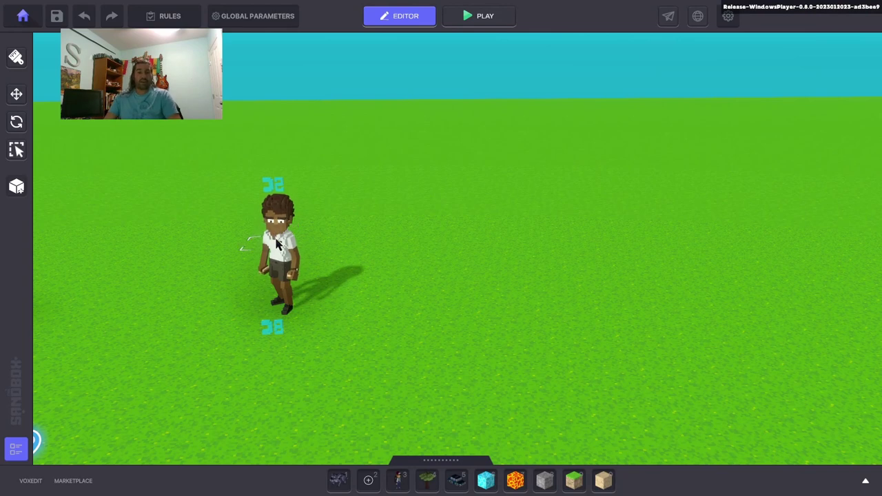
Duplicate the speaker above the golfer's head and position the copy at the same spot over the head.
{"action": "left_click", "coordinate": [272, 188]}
{"action": "left_click_drag", "start_coordinate": [273, 188], "coordinate": [254, 204]}
{"action": "right_click_drag", "start_coordinate": [275, 207], "coordinate": [262, 210]}
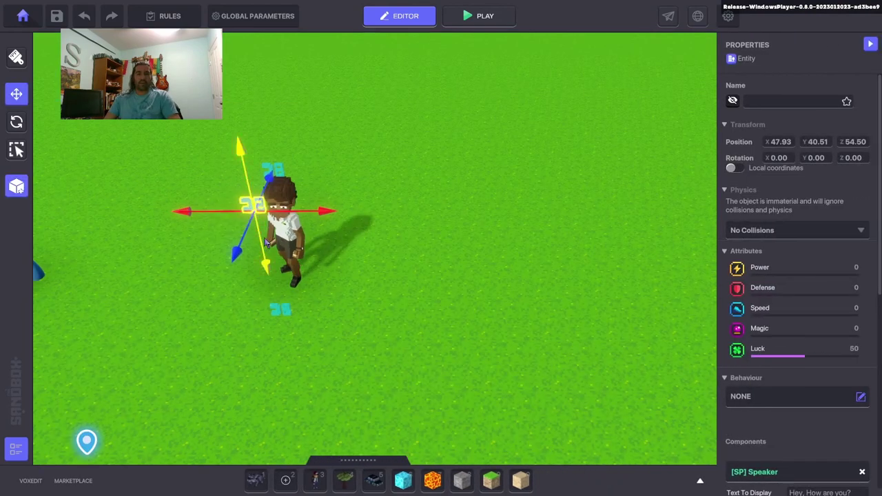
{"action": "left_click_drag", "start_coordinate": [263, 209], "coordinate": [286, 177]}
Change the second overhead Speaker's text to the line ending "heard the funniest joke!" and its display duration to 2.5 seconds.
{"action": "scroll", "coordinate": [770, 349], "scroll_direction": "down", "scroll_amount": 3}
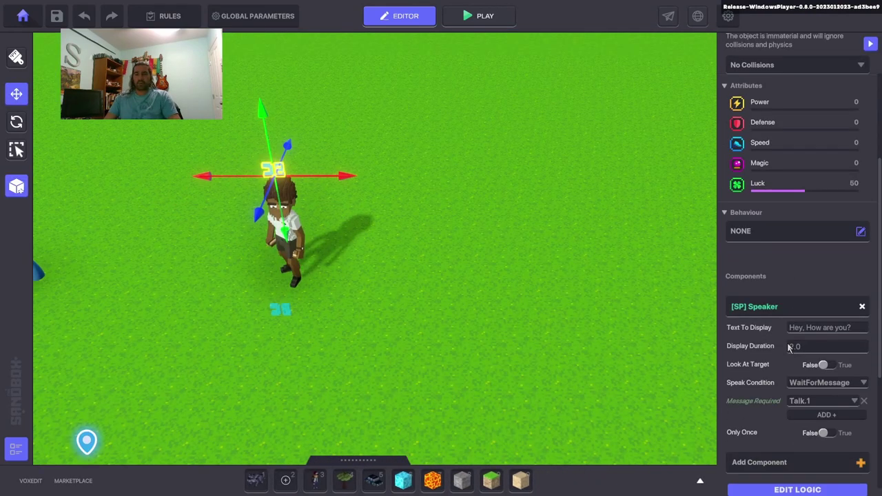
{"action": "left_click", "coordinate": [828, 329]}
{"action": "key", "text": "BackSpace"}
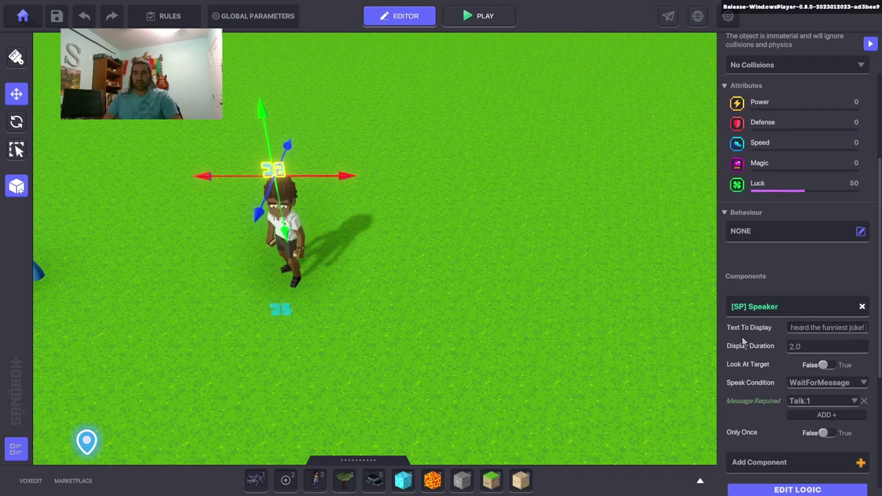
{"action": "left_click", "coordinate": [828, 345]}
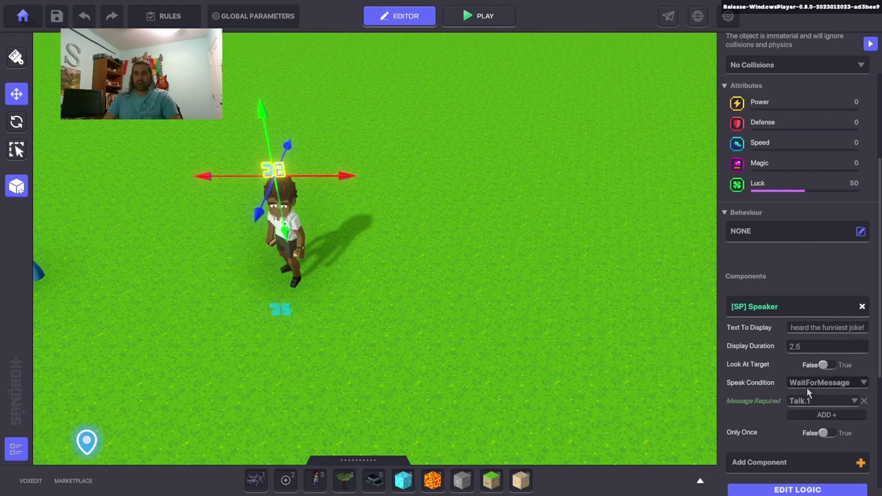
Set the required message of the "I heard the funniest joke!" Speaker to Laugh.1.
{"action": "left_click", "coordinate": [848, 401]}
{"action": "type", "text": "Lau"}
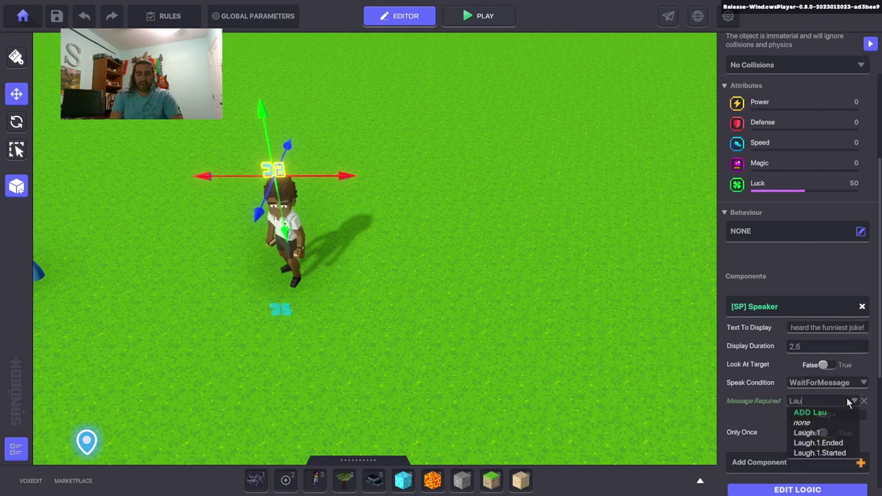
{"action": "type", "text": "gh.1"}
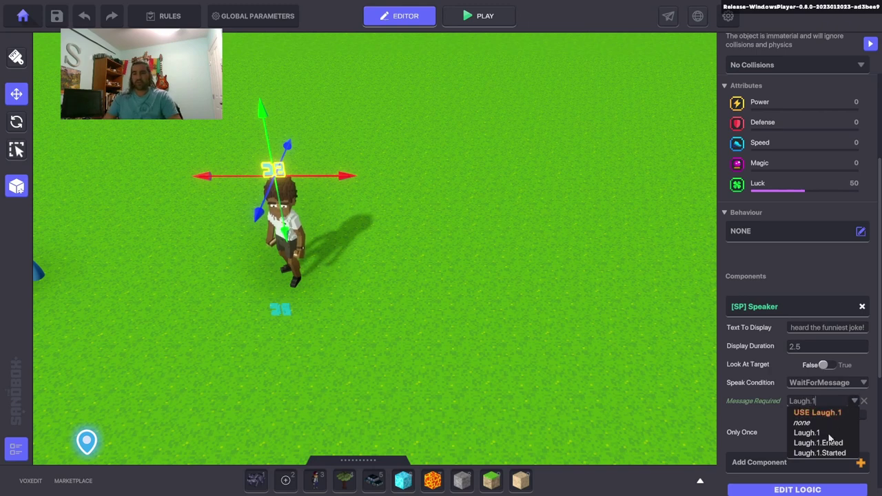
{"action": "left_click", "coordinate": [830, 437]}
Duplicate the joke Speaker over the golfer's head and give the copy the text "One Sec. Call Coming through!" and a display duration of 3.0.
{"action": "mouse_move", "coordinate": [354, 278]}
{"action": "right_mouse_down"}
{"action": "mouse_move", "coordinate": [354, 268]}
{"action": "mouse_move", "coordinate": [336, 294]}
{"action": "mouse_move", "coordinate": [337, 281]}
{"action": "right_mouse_up"}
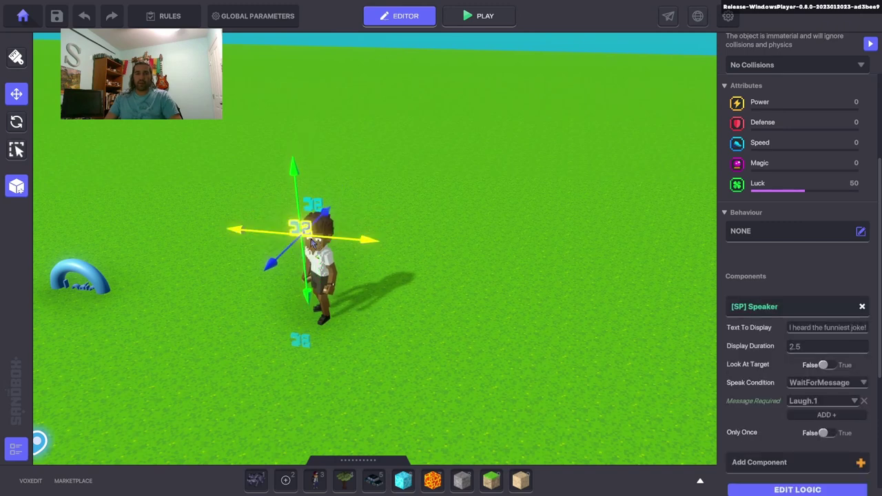
{"action": "left_click", "coordinate": [836, 329]}
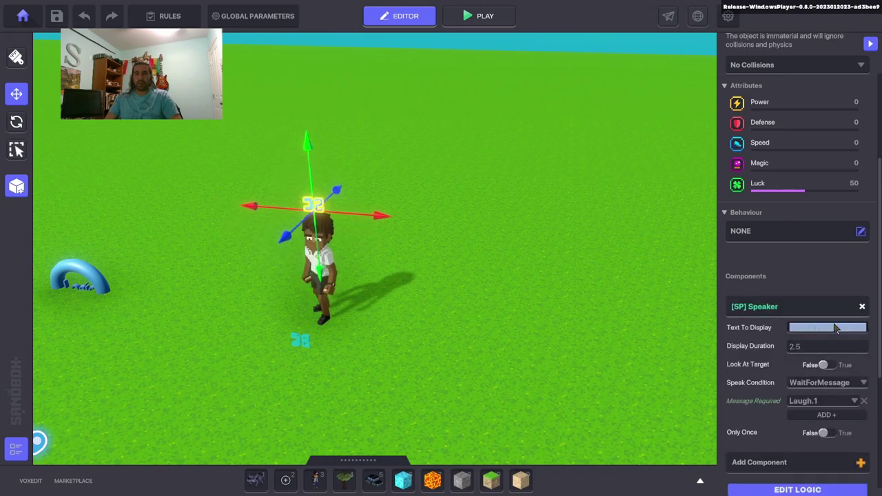
{"action": "type", "text": "One Sec. Call"}
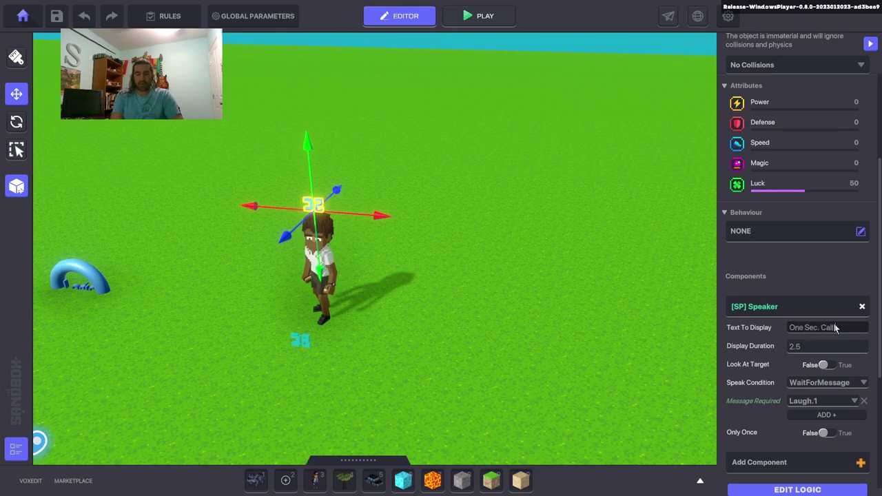
{"action": "type", "text": " Coming through!"}
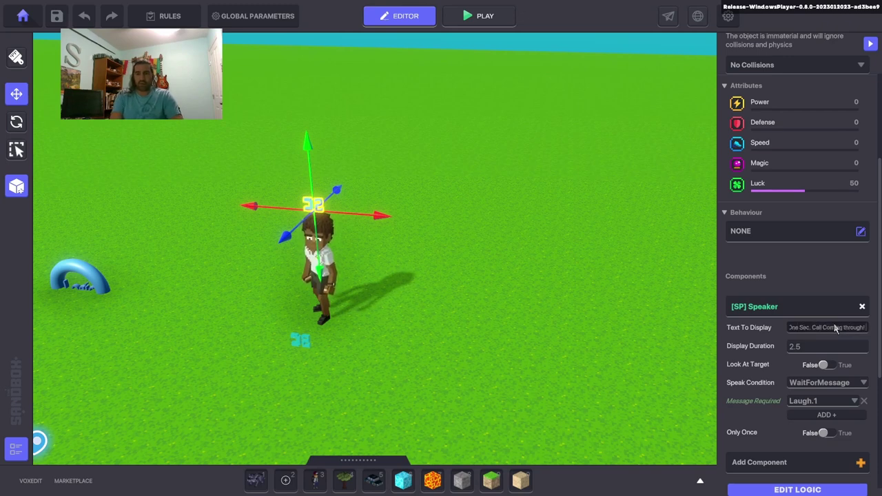
{"action": "left_click", "coordinate": [810, 347]}
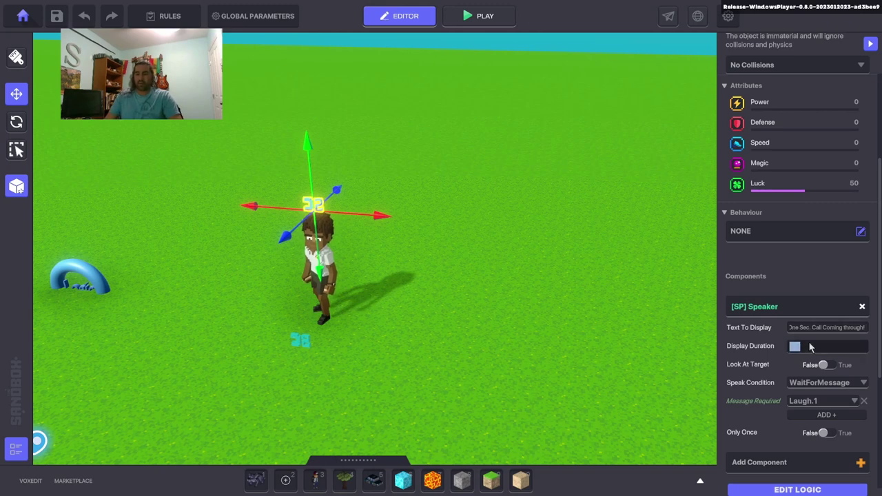
{"action": "key", "text": "Return"}
Duplicate the phone call Speaker over the golfer's head and change the copy's text to "Sorry, you were saying?".
{"action": "right_click_drag", "start_coordinate": [460, 300], "coordinate": [457, 303]}
{"action": "left_click_drag", "start_coordinate": [347, 244], "coordinate": [336, 272], "text": "shift"}
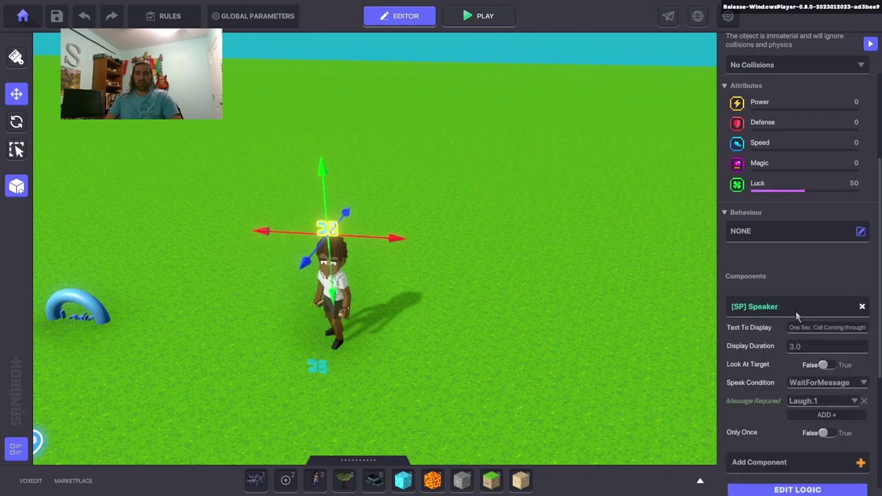
{"action": "left_click", "coordinate": [819, 328]}
{"action": "type", "text": "Sorry, you were saying/"}
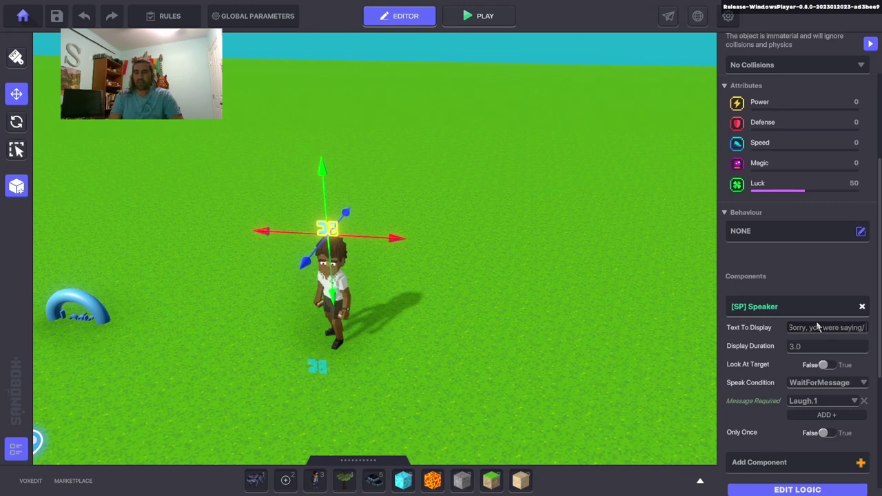
{"action": "key", "text": "BackSpace"}
{"action": "type", "text": "?"}
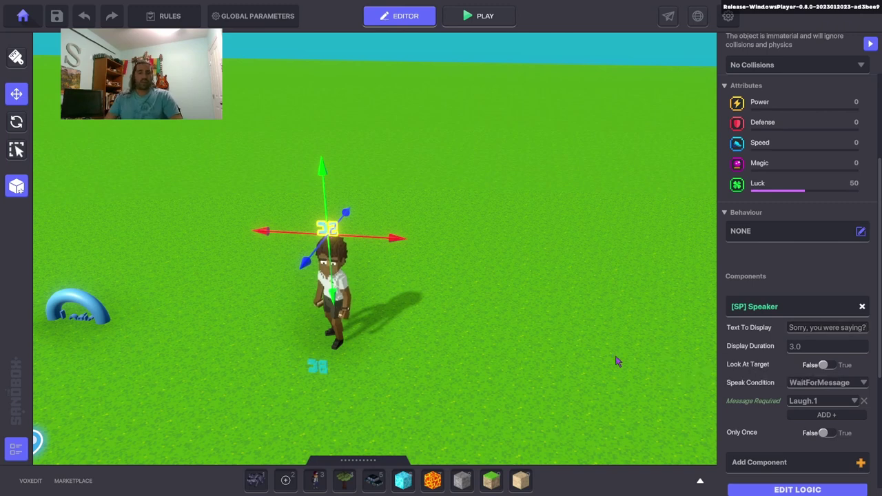
Check the Timed Events logic asset and play-test the new lines by approaching the golfer, returning to the editor at the end.
{"action": "left_click", "coordinate": [581, 357]}
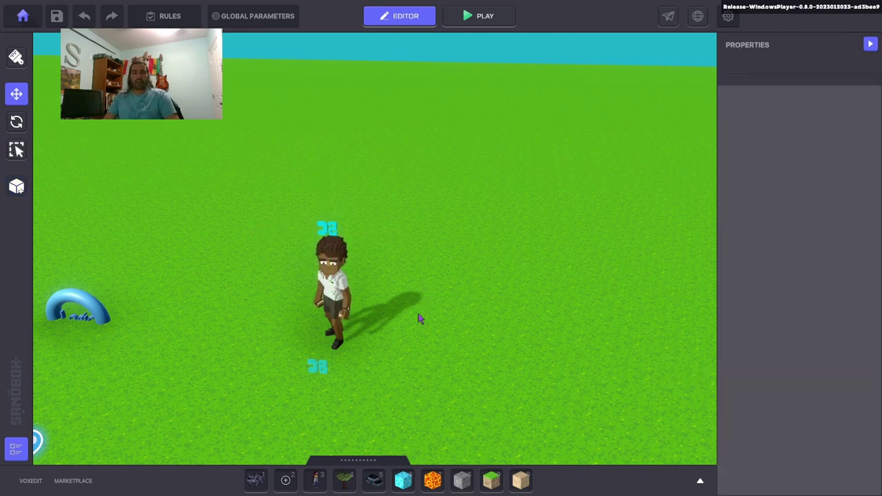
{"action": "mouse_move", "coordinate": [348, 313]}
{"action": "right_mouse_down"}
{"action": "mouse_move", "coordinate": [375, 302]}
{"action": "mouse_move", "coordinate": [358, 310]}
{"action": "right_mouse_up"}
{"action": "left_click", "coordinate": [158, 296]}
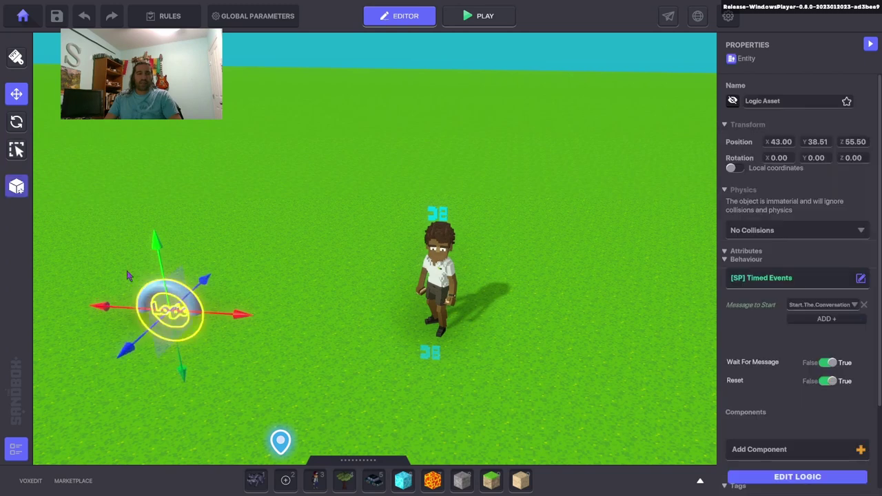
{"action": "mouse_move", "coordinate": [173, 309]}
{"action": "right_mouse_down"}
{"action": "mouse_move", "coordinate": [360, 299]}
{"action": "mouse_move", "coordinate": [256, 300]}
{"action": "right_mouse_up"}
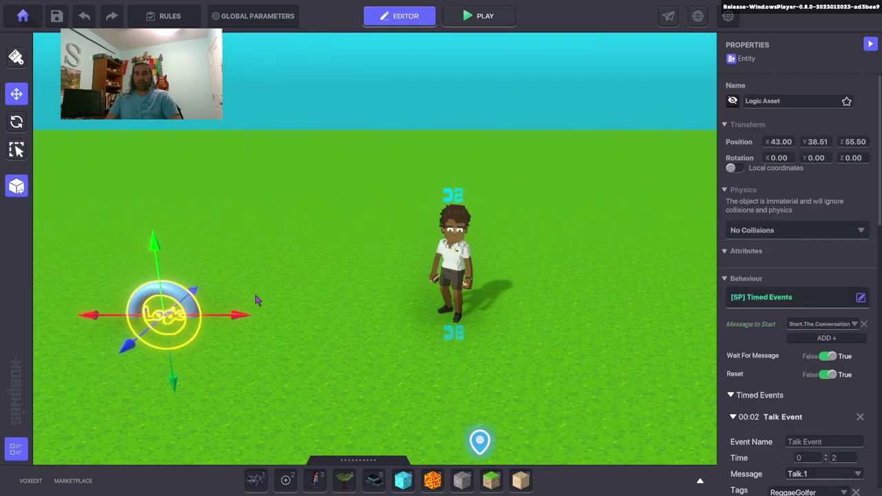
{"action": "key", "text": "Tab"}
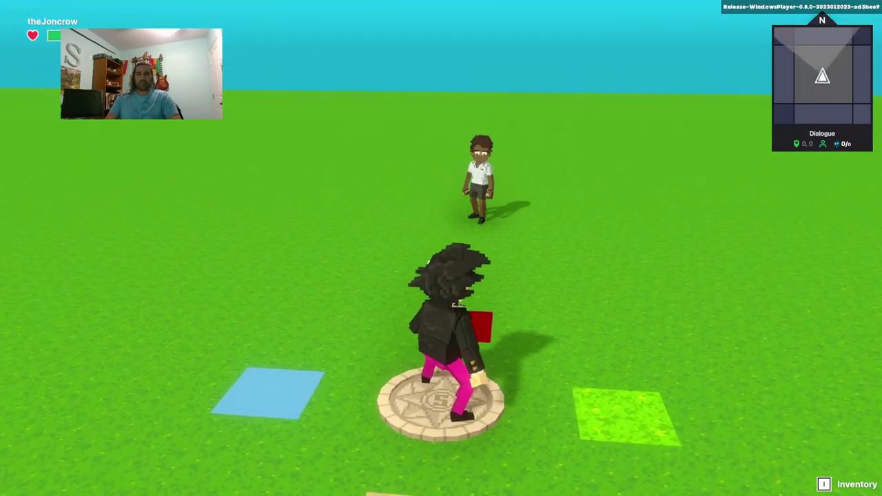
{"action": "key", "text": "w"}
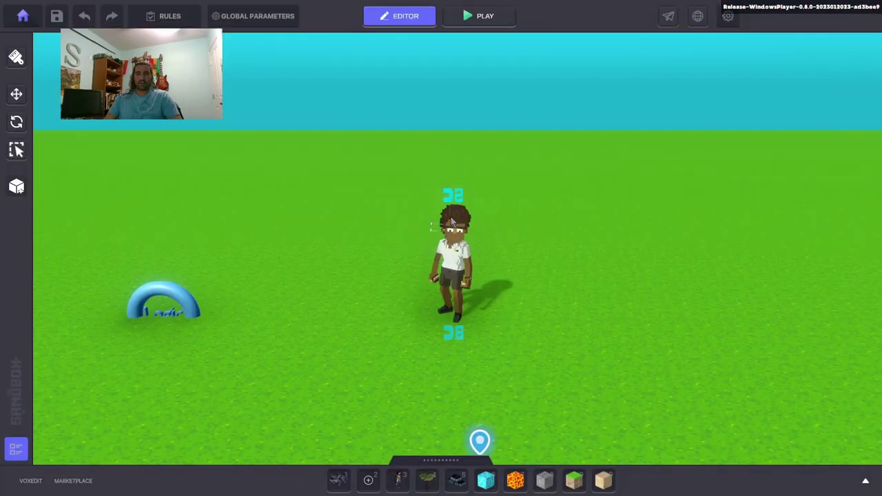
Spread the four overlapping Speakers above the golfer's head into a horizontal row, one unit apart.
{"action": "left_click", "coordinate": [452, 197]}
{"action": "scroll", "coordinate": [498, 246], "scroll_direction": "up", "scroll_amount": 5}
{"action": "scroll", "coordinate": [404, 156], "scroll_direction": "down", "scroll_amount": 5}
{"action": "left_click_drag", "start_coordinate": [450, 199], "coordinate": [365, 198]}
{"action": "left_click", "coordinate": [398, 189]}
{"action": "left_click", "coordinate": [399, 189]}
{"action": "left_click_drag", "start_coordinate": [462, 197], "coordinate": [538, 199]}
{"action": "left_click", "coordinate": [384, 186]}
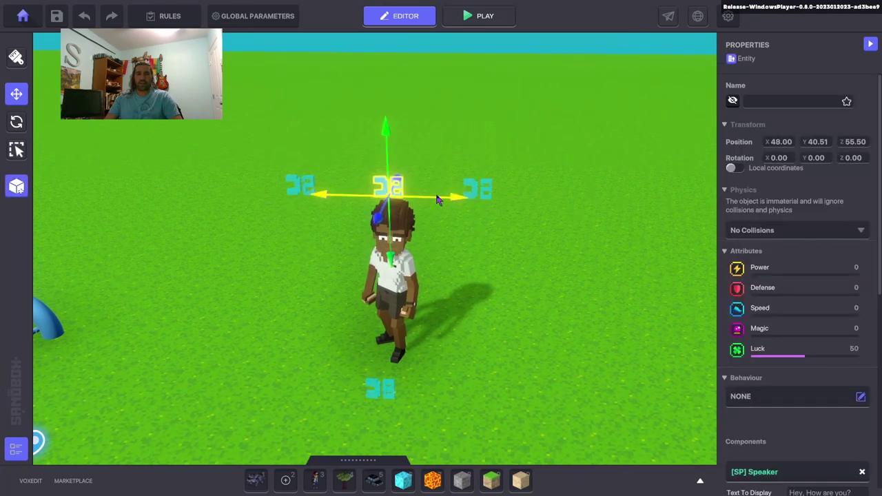
{"action": "left_click_drag", "start_coordinate": [467, 197], "coordinate": [648, 200]}
In the full logic settings of the "Hey, How are you?" Speaker, keep Broadcast Duration at Once and turn on Only Once.
{"action": "left_click", "coordinate": [297, 192]}
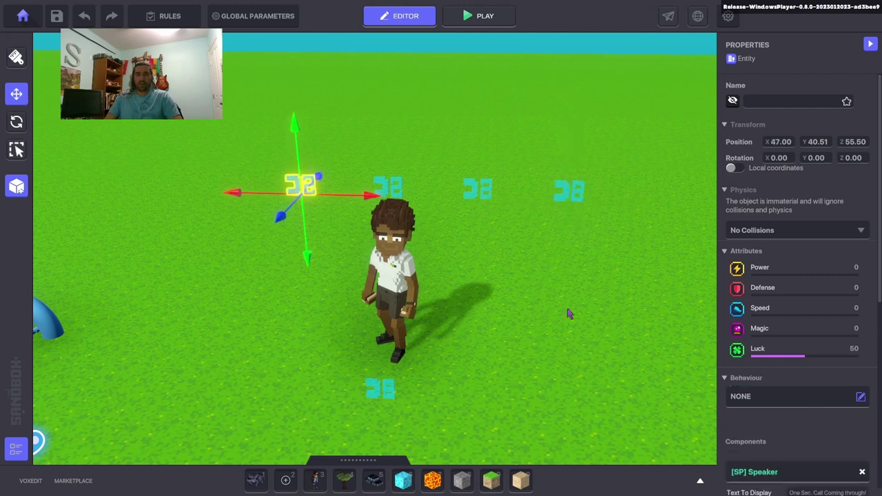
{"action": "scroll", "coordinate": [795, 404], "scroll_direction": "down", "scroll_amount": 3}
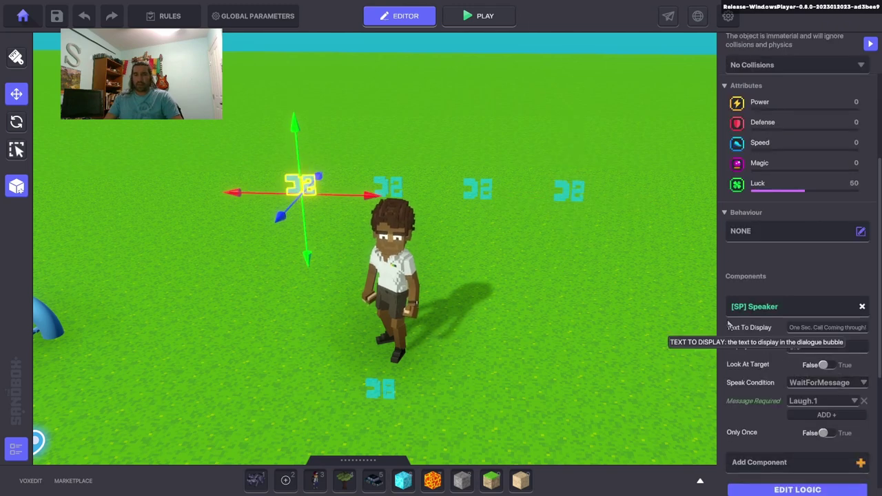
{"action": "left_click", "coordinate": [569, 190]}
{"action": "scroll", "coordinate": [806, 367], "scroll_direction": "down", "scroll_amount": 1}
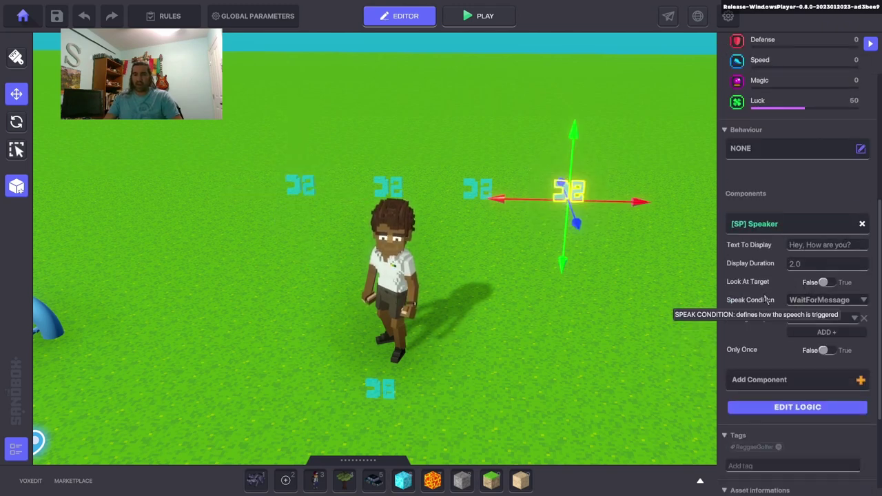
{"action": "left_click", "coordinate": [777, 405]}
{"action": "scroll", "coordinate": [762, 335], "scroll_direction": "down", "scroll_amount": 2}
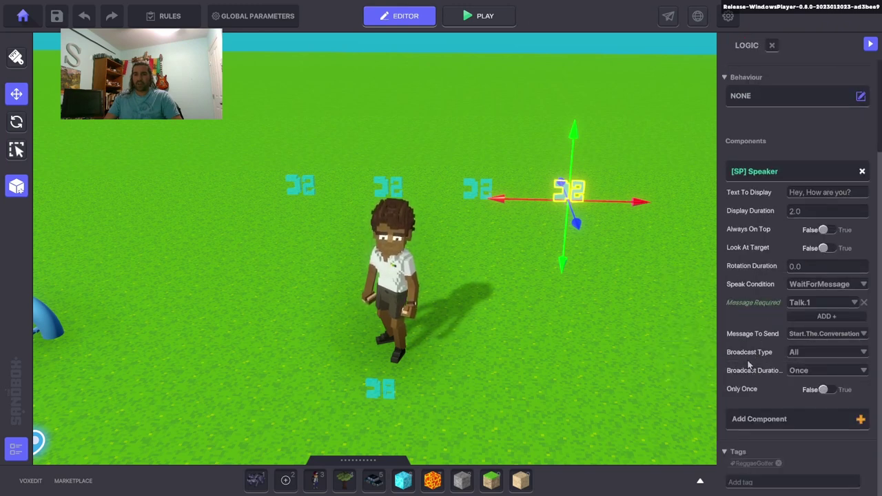
{"action": "left_click", "coordinate": [808, 372]}
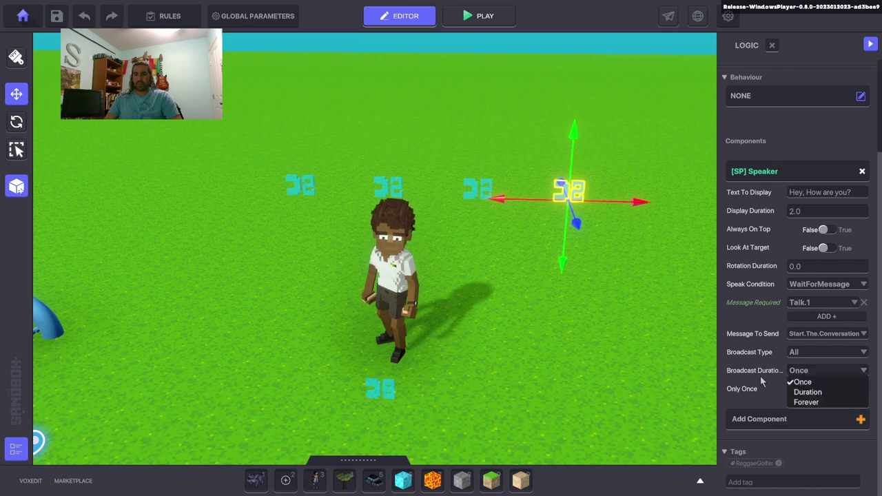
{"action": "left_click", "coordinate": [801, 383]}
{"action": "left_click", "coordinate": [825, 390]}
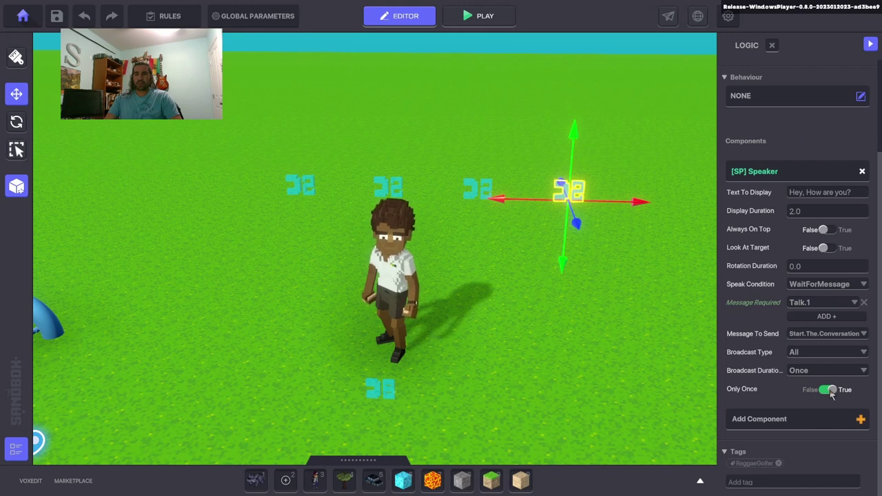
Turn on Only Once in the full logic settings of the "I heard the funniest joke!" Speaker.
{"action": "left_click", "coordinate": [477, 188]}
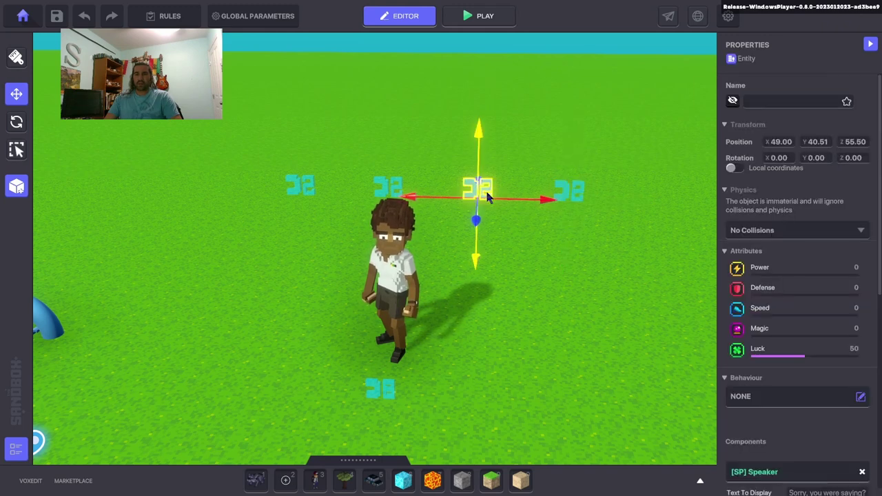
{"action": "scroll", "coordinate": [743, 304], "scroll_direction": "down", "scroll_amount": 5}
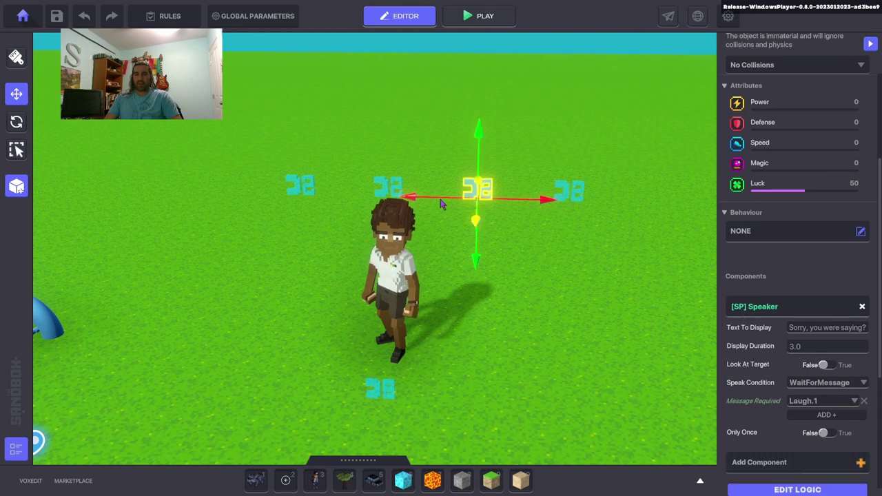
{"action": "left_click", "coordinate": [412, 192]}
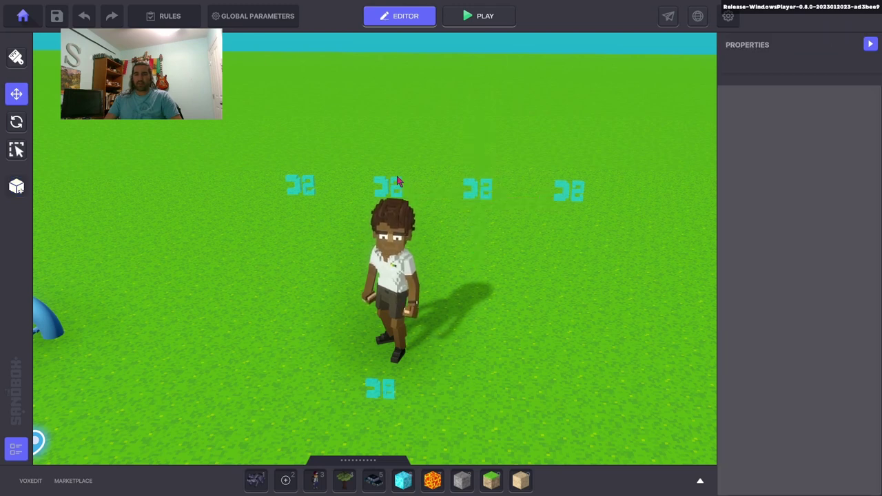
{"action": "left_click", "coordinate": [394, 182]}
{"action": "scroll", "coordinate": [787, 324], "scroll_direction": "down", "scroll_amount": 6}
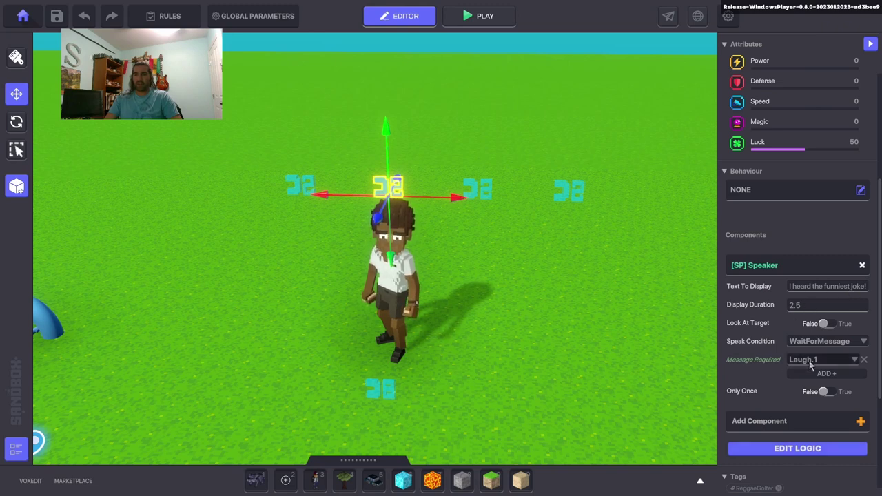
{"action": "left_click", "coordinate": [797, 449]}
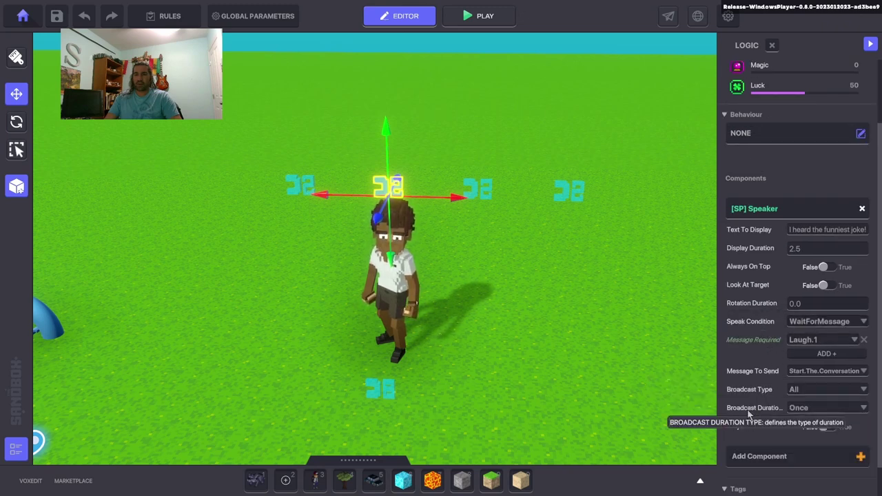
{"action": "left_click", "coordinate": [819, 427]}
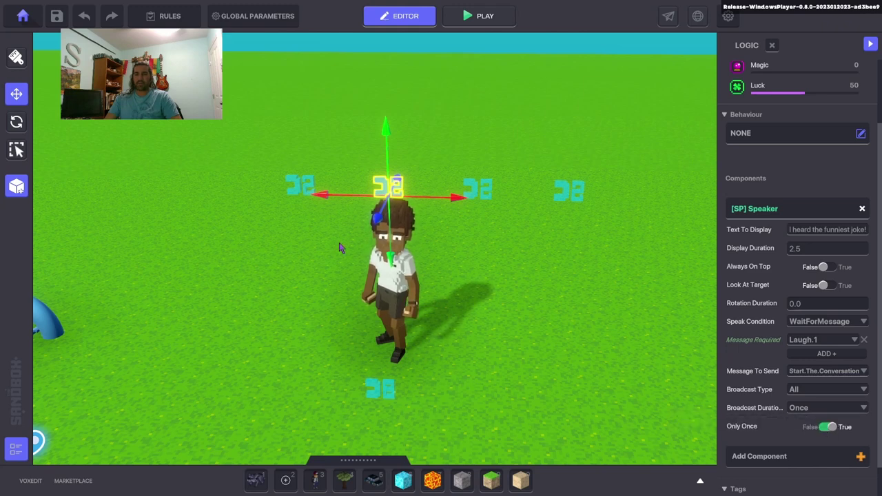
Set the required message of the "One Sec. Call Coming through!" Speaker to Phone.1.
{"action": "left_click", "coordinate": [301, 186]}
{"action": "scroll", "coordinate": [742, 320], "scroll_direction": "down", "scroll_amount": 3}
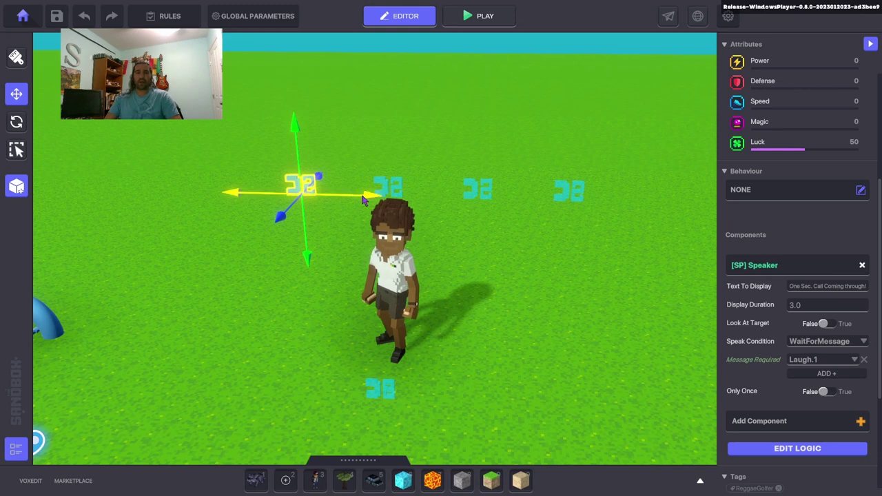
{"action": "left_click", "coordinate": [857, 364]}
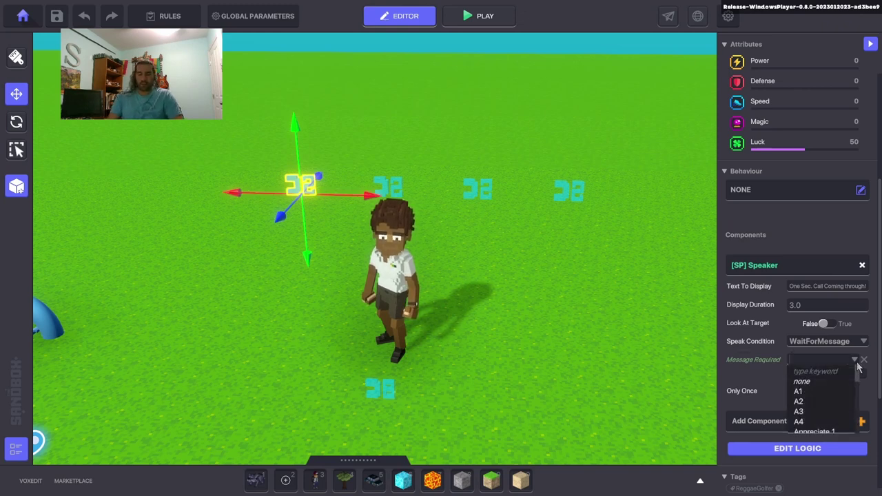
{"action": "type", "text": "Phone.1"}
{"action": "left_click", "coordinate": [818, 402]}
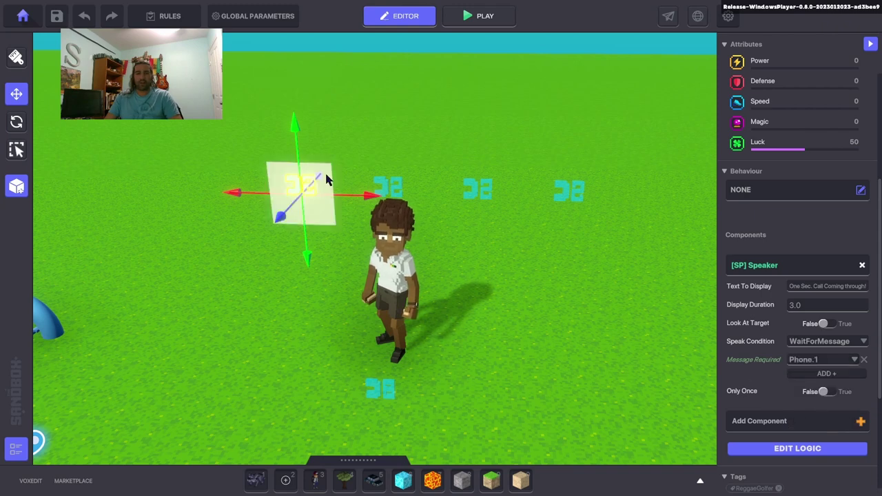
Review the message and repeat settings of the "I heard the funniest joke!" and "Sorry, you were saying?" Speakers.
{"action": "left_click", "coordinate": [388, 186]}
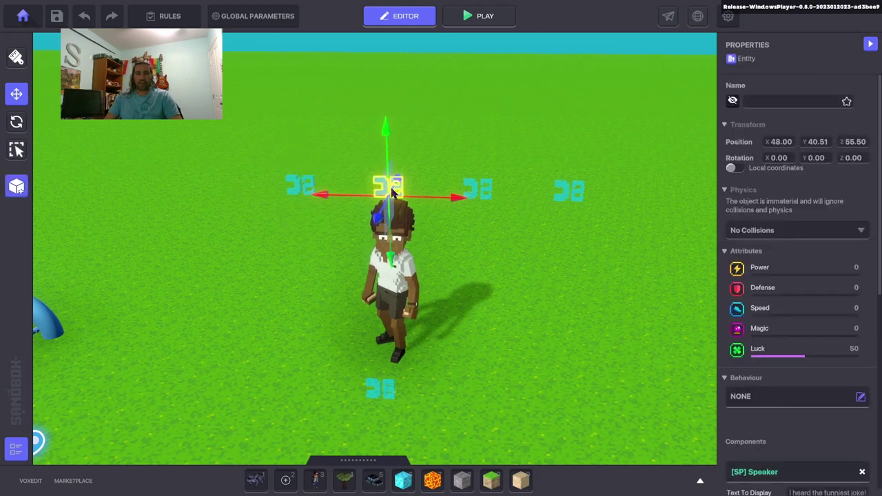
{"action": "scroll", "coordinate": [772, 380], "scroll_direction": "down", "scroll_amount": 6}
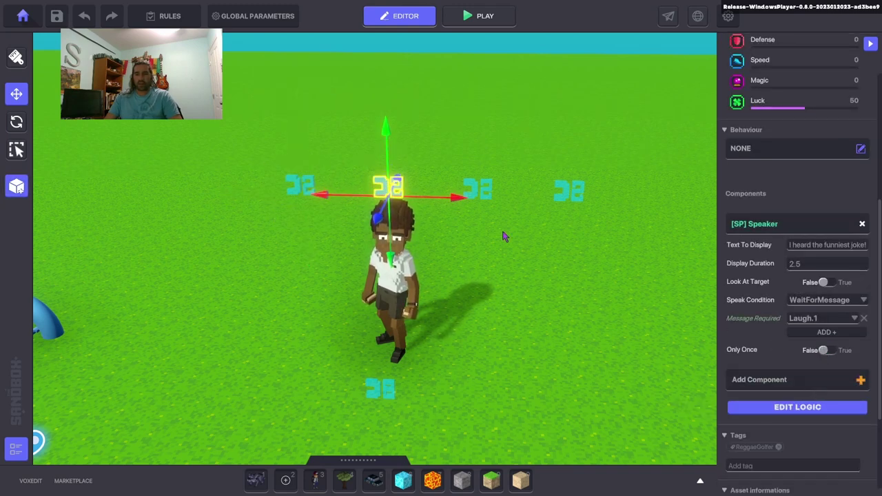
{"action": "left_click", "coordinate": [476, 187]}
{"action": "scroll", "coordinate": [783, 296], "scroll_direction": "down", "scroll_amount": 3}
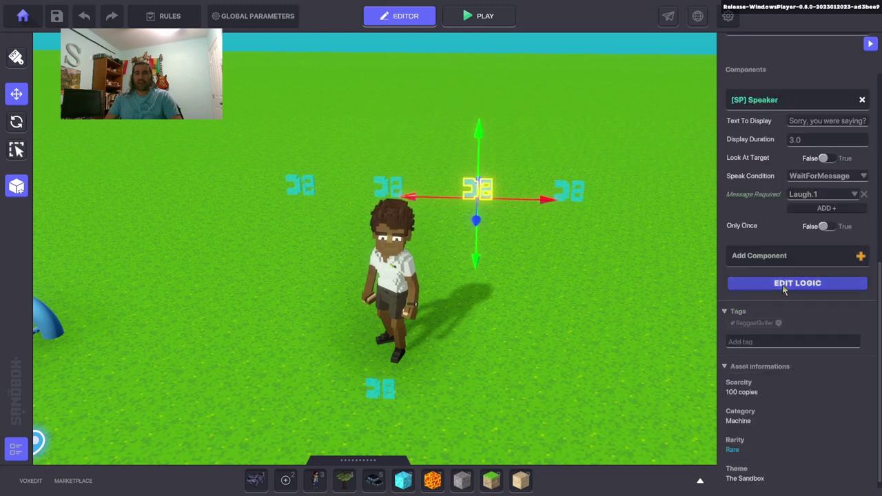
{"action": "left_click", "coordinate": [784, 283]}
{"action": "scroll", "coordinate": [791, 410], "scroll_direction": "down", "scroll_amount": 3}
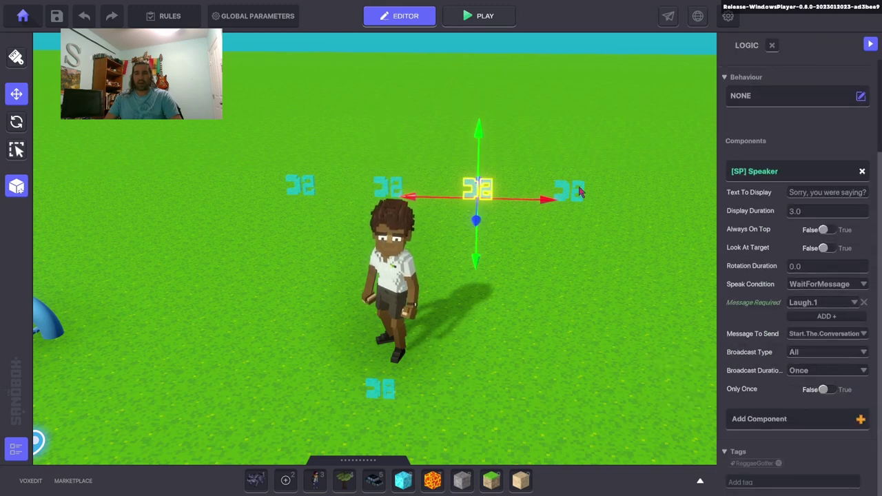
Turn off Only Once in the full logic settings of the "Hey, How are you?" Speaker.
{"action": "left_click", "coordinate": [581, 193]}
{"action": "scroll", "coordinate": [797, 335], "scroll_direction": "down", "scroll_amount": 4}
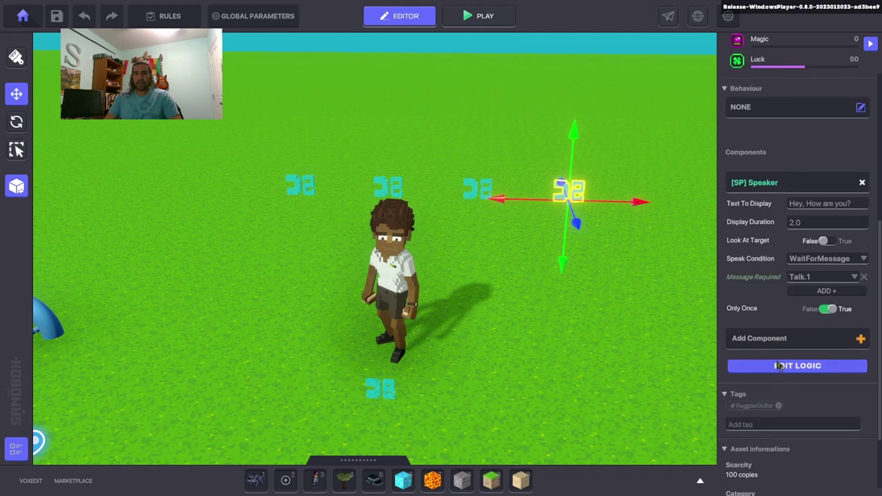
{"action": "left_click", "coordinate": [778, 366]}
{"action": "scroll", "coordinate": [810, 407], "scroll_direction": "down", "scroll_amount": 5}
{"action": "left_click", "coordinate": [825, 390]}
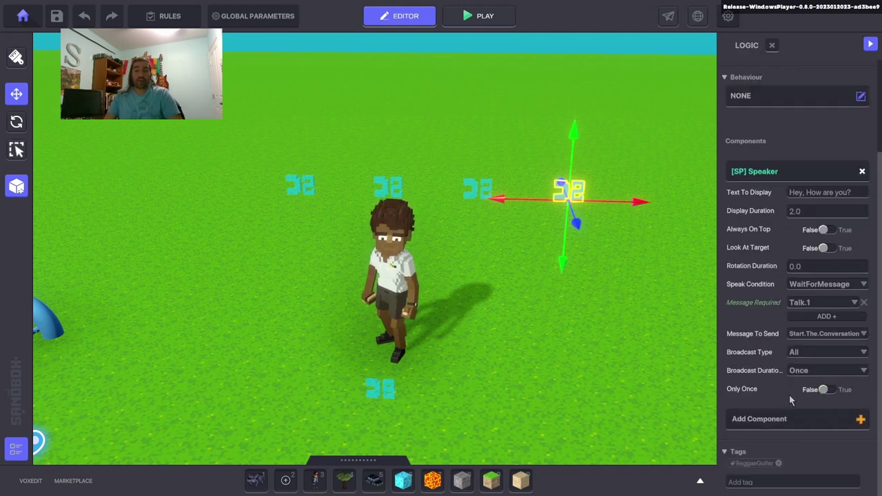
Check Only Once and the required message on the "I heard the funniest joke!", "Sorry, you were saying?" and "One Sec. Call Coming through!" Speakers.
{"action": "left_click", "coordinate": [558, 208]}
{"action": "scroll", "coordinate": [791, 310], "scroll_direction": "down", "scroll_amount": 4}
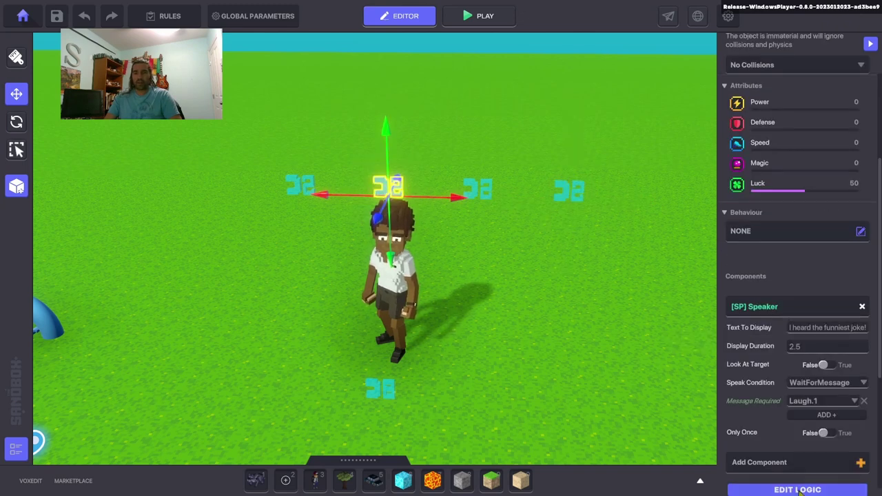
{"action": "left_click", "coordinate": [797, 489]}
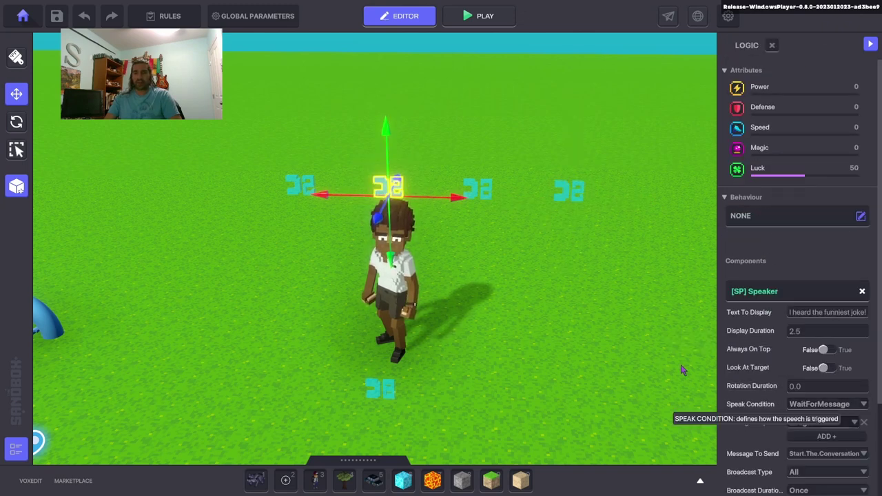
{"action": "left_click", "coordinate": [475, 192]}
{"action": "scroll", "coordinate": [798, 348], "scroll_direction": "down", "scroll_amount": 5}
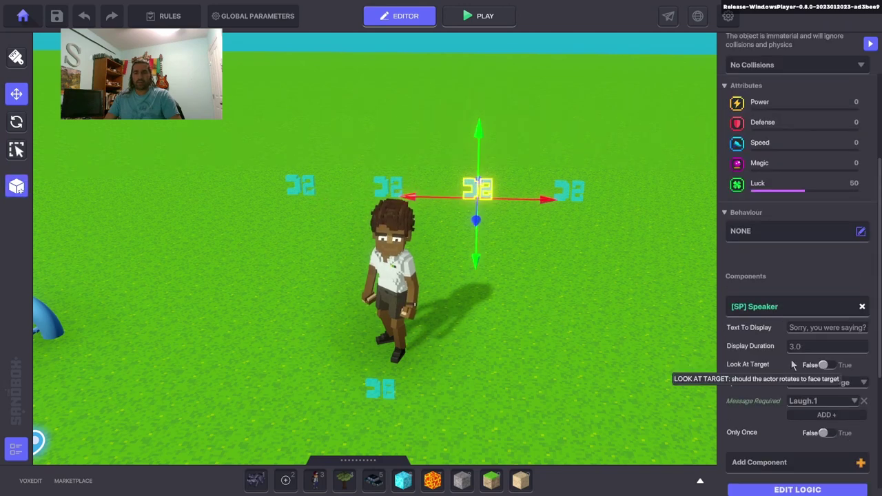
{"action": "left_click", "coordinate": [300, 184]}
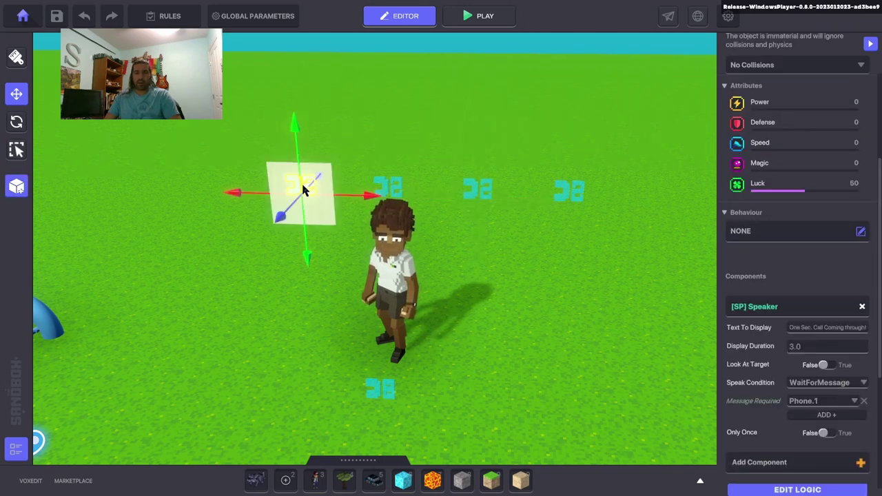
{"action": "scroll", "coordinate": [758, 363], "scroll_direction": "down", "scroll_amount": 2}
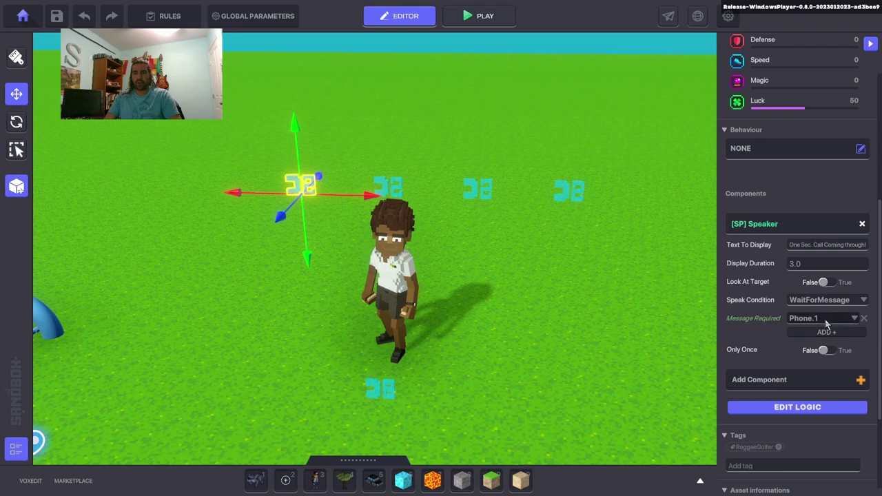
{"action": "left_click", "coordinate": [797, 407]}
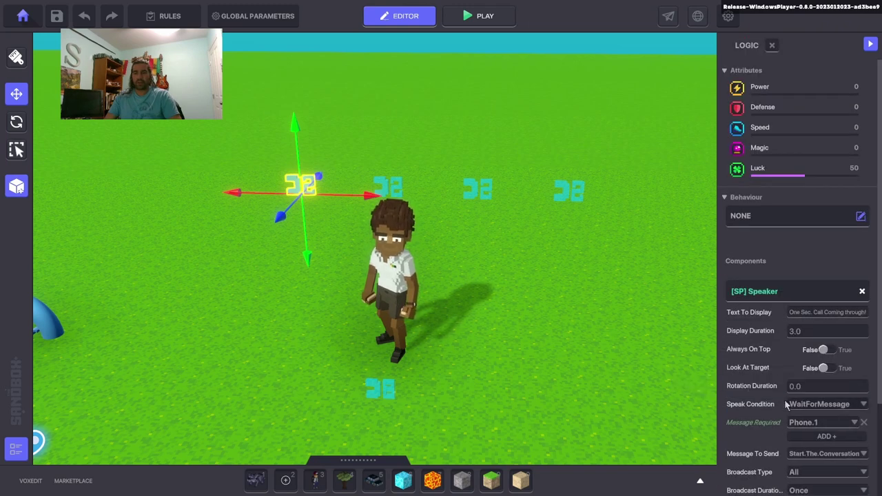
{"action": "scroll", "coordinate": [793, 413], "scroll_direction": "down", "scroll_amount": 3}
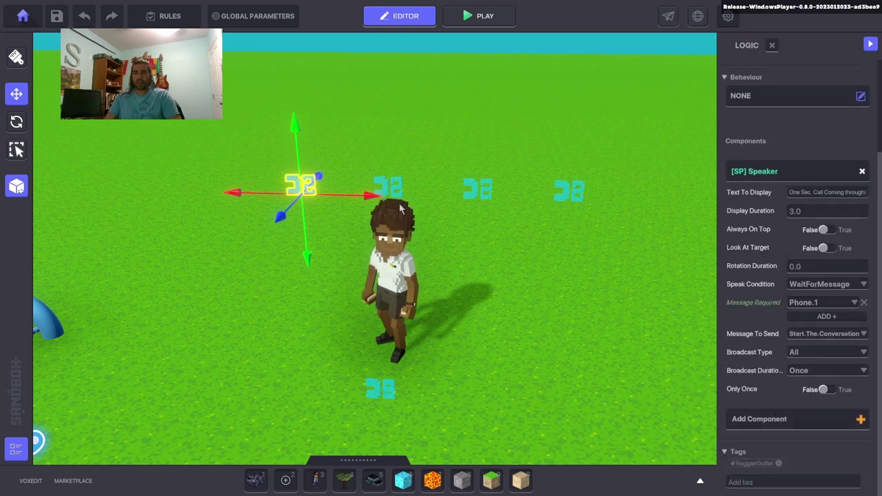
Compare the golfer's animation messages and set the required message of the "Sorry, you were saying?" Speaker to Idle.1.
{"action": "left_click", "coordinate": [478, 187]}
{"action": "scroll", "coordinate": [790, 363], "scroll_direction": "down", "scroll_amount": 3}
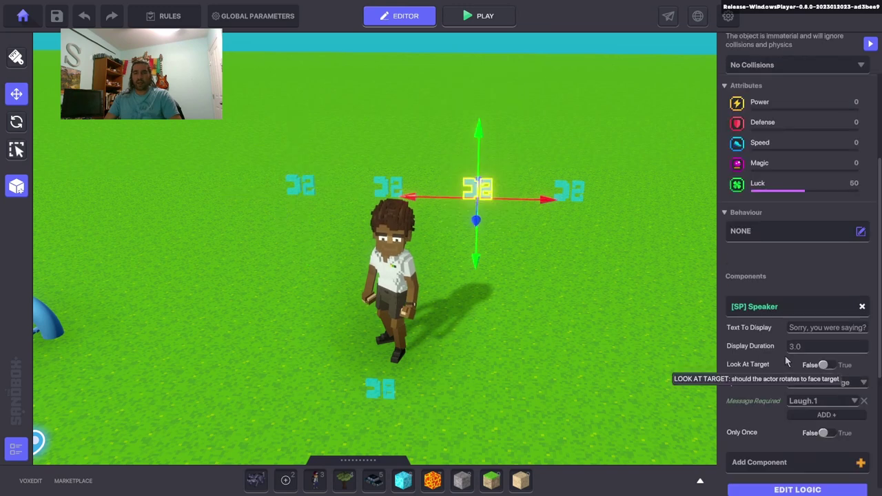
{"action": "left_click", "coordinate": [852, 402]}
{"action": "left_click", "coordinate": [599, 371]}
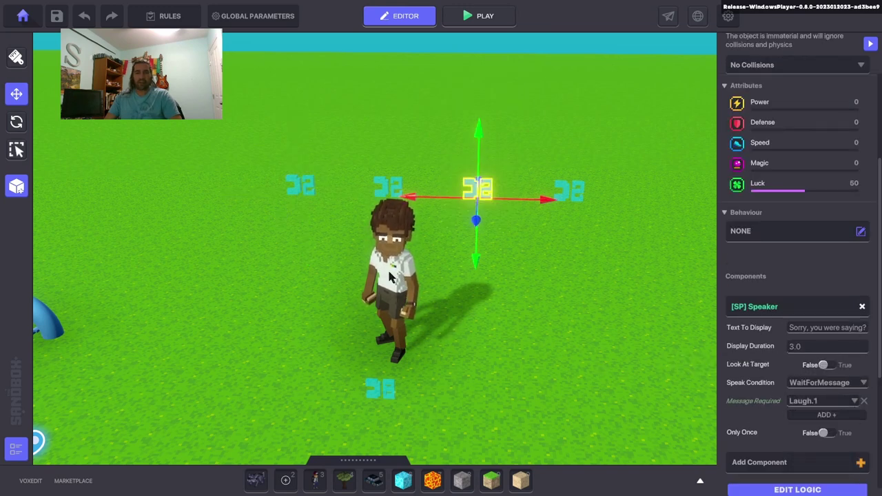
{"action": "left_click", "coordinate": [390, 289]}
{"action": "scroll", "coordinate": [780, 385], "scroll_direction": "down", "scroll_amount": 8}
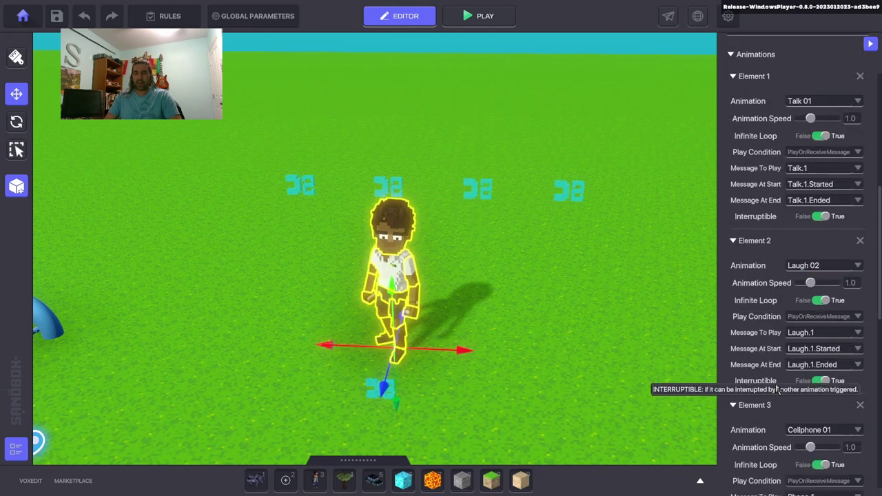
{"action": "left_click", "coordinate": [527, 308]}
{"action": "left_click", "coordinate": [485, 195]}
{"action": "scroll", "coordinate": [806, 330], "scroll_direction": "down", "scroll_amount": 5}
{"action": "left_click", "coordinate": [845, 359]}
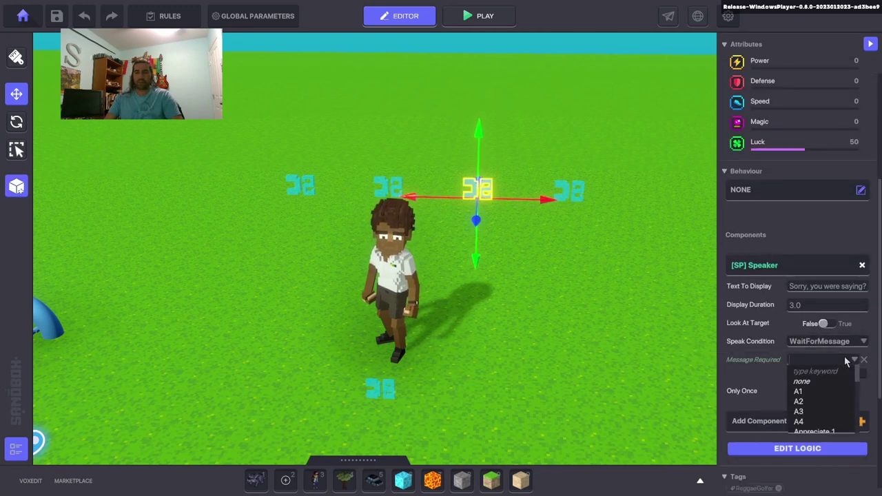
{"action": "type", "text": "Idle.1"}
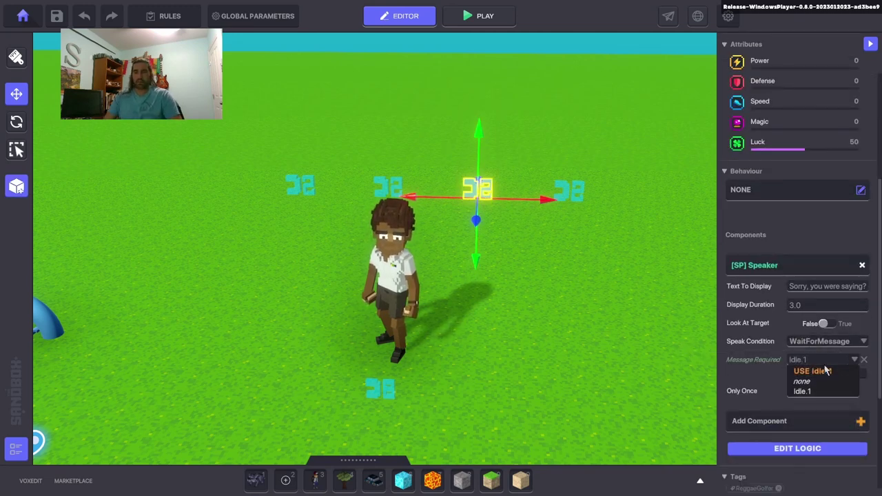
{"action": "key", "text": "Return"}
Move the three offset Speakers along the X axis back onto the one at X 48.00, stacking all four above the golfer's head.
{"action": "left_click", "coordinate": [469, 197]}
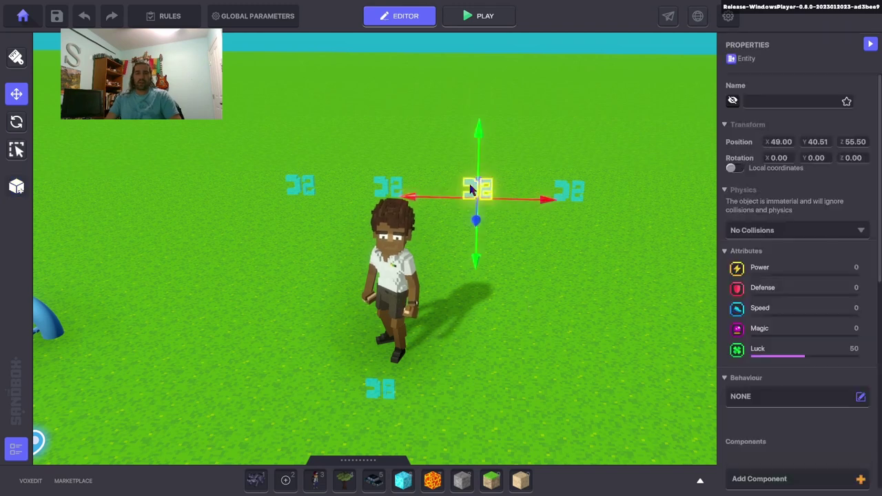
{"action": "left_click_drag", "start_coordinate": [544, 199], "coordinate": [458, 200]}
{"action": "left_click", "coordinate": [569, 191]}
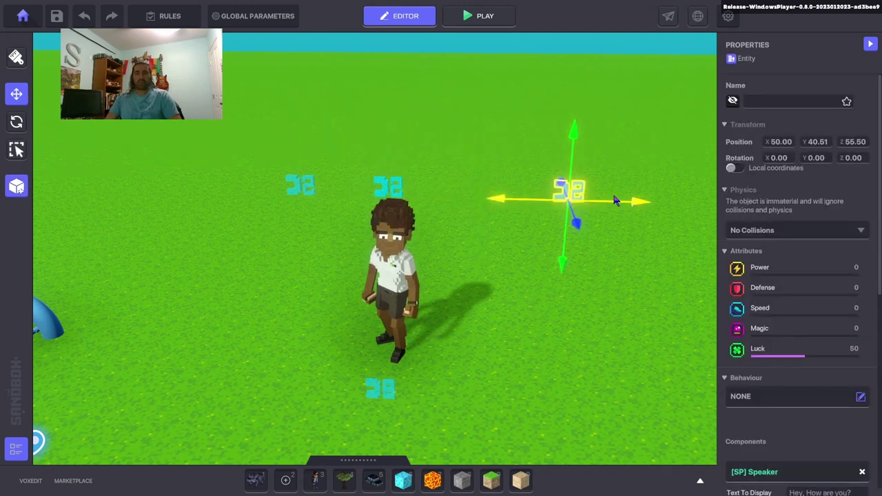
{"action": "left_click_drag", "start_coordinate": [624, 199], "coordinate": [464, 199]}
{"action": "left_click", "coordinate": [291, 200]}
{"action": "left_click_drag", "start_coordinate": [375, 195], "coordinate": [468, 199]}
{"action": "left_click", "coordinate": [541, 237]}
Start a playtest and walk the avatar up to the golfer to trigger the conversation.
{"action": "right_click_drag", "start_coordinate": [541, 237], "coordinate": [478, 254]}
{"action": "key", "text": "a"}
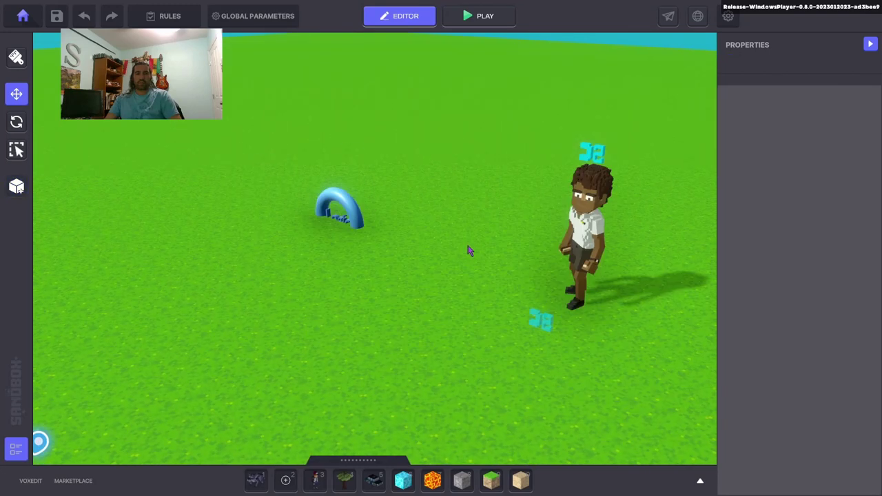
{"action": "right_click_drag", "start_coordinate": [343, 267], "coordinate": [349, 265]}
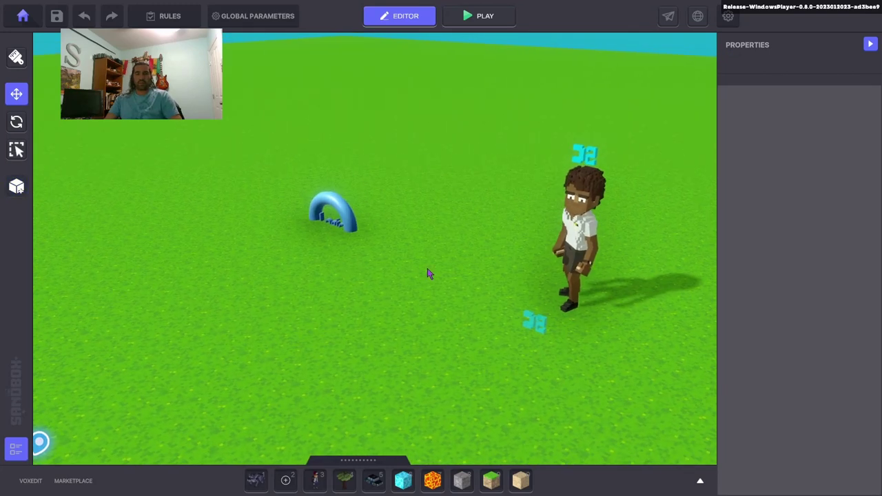
{"action": "key", "text": "Tab"}
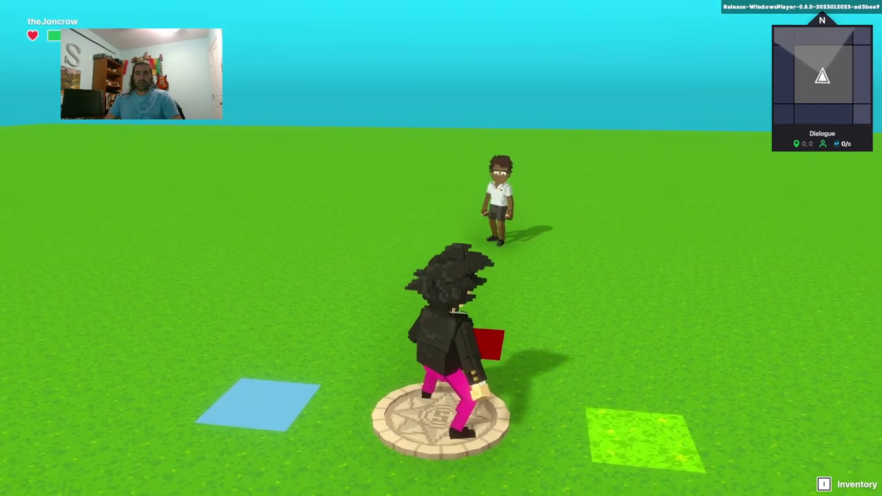
{"action": "key", "text": "w"}
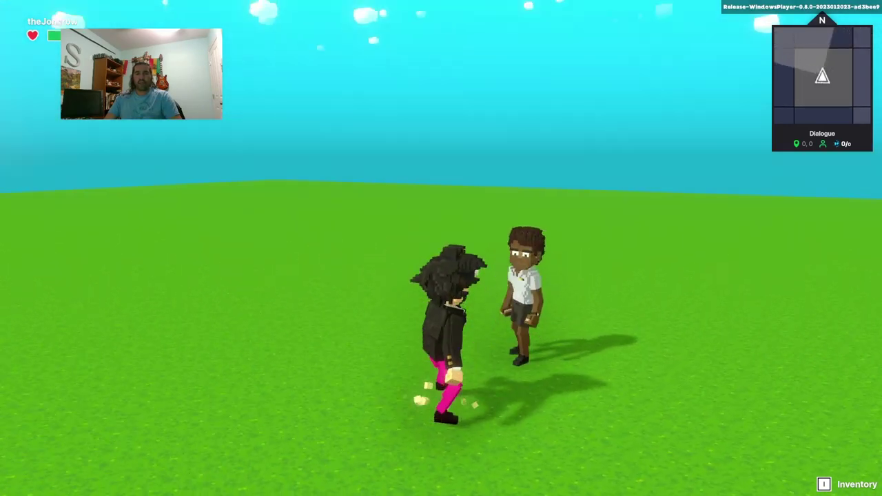
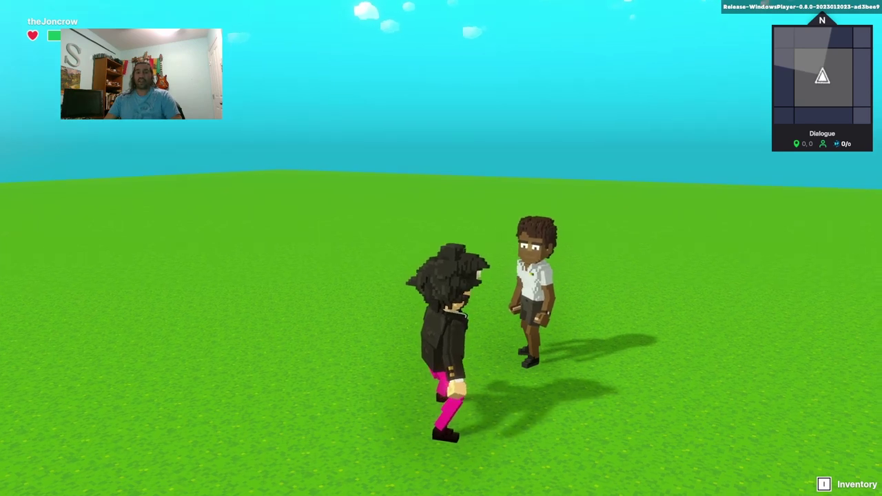
Run the avatar away from the golfer and back up to him to test retriggering the conversation.
{"action": "key", "text": "w"}
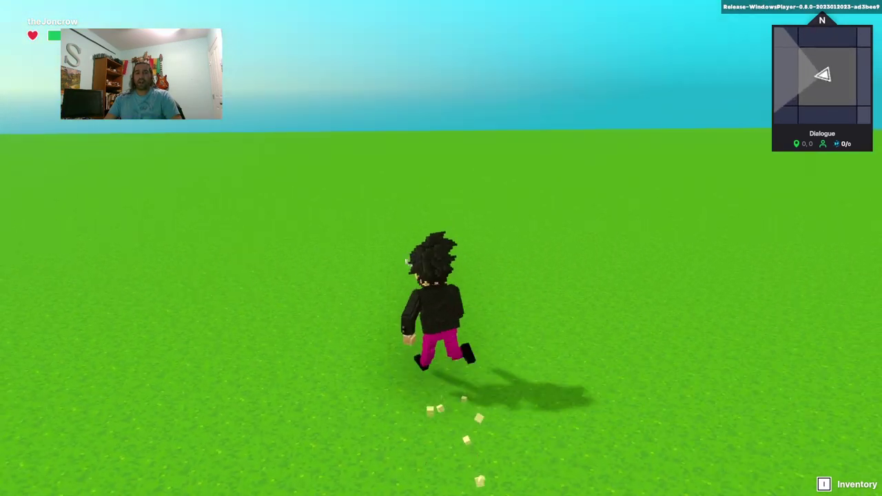
{"action": "key", "text": "a"}
{"action": "key", "text": "w"}
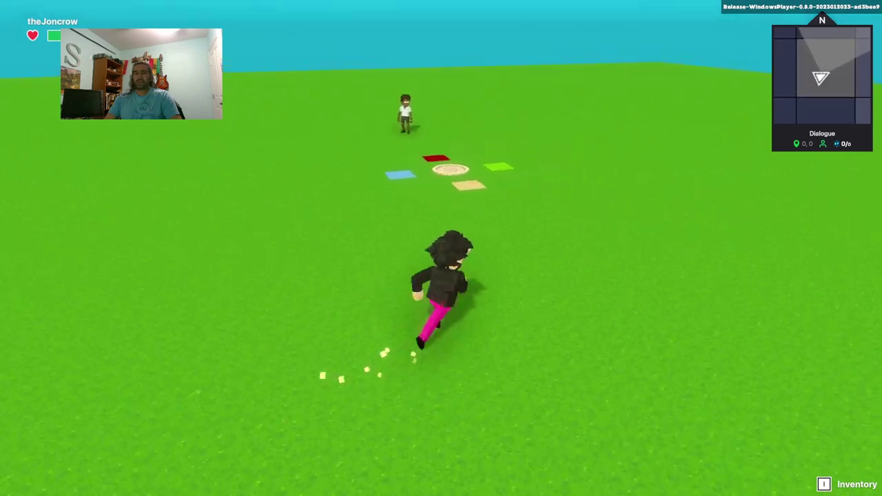
{"action": "key", "text": "w"}
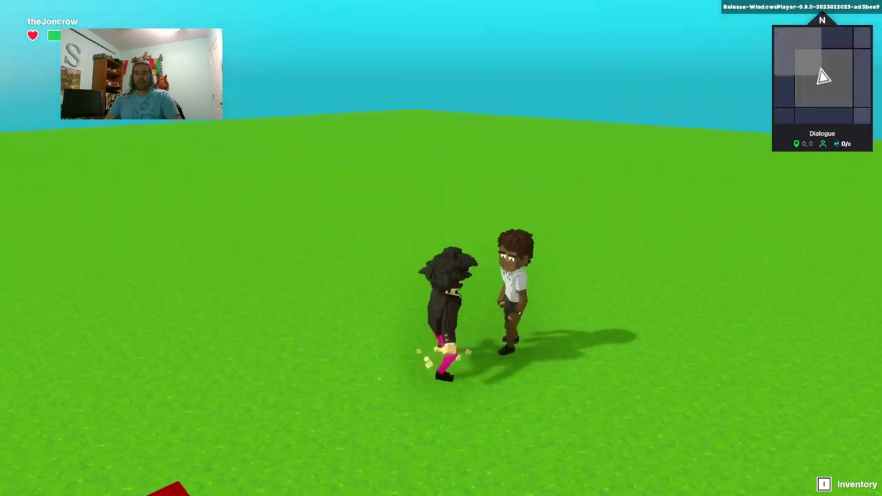
{"action": "key", "text": "s"}
{"action": "key", "text": "w"}
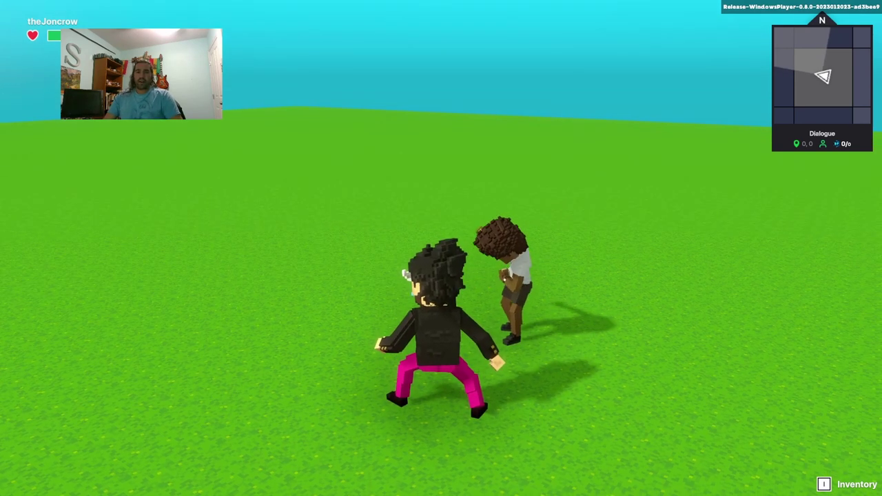
Place the avatar beside the golfer facing the camera and perform the Shuck Huck dance while the dialogue plays.
{"action": "key", "text": "a"}
{"action": "key", "text": "w"}
{"action": "key", "text": "d"}
{"action": "key", "text": "s"}
{"action": "key", "text": "b"}
{"action": "left_click", "coordinate": [315, 110]}
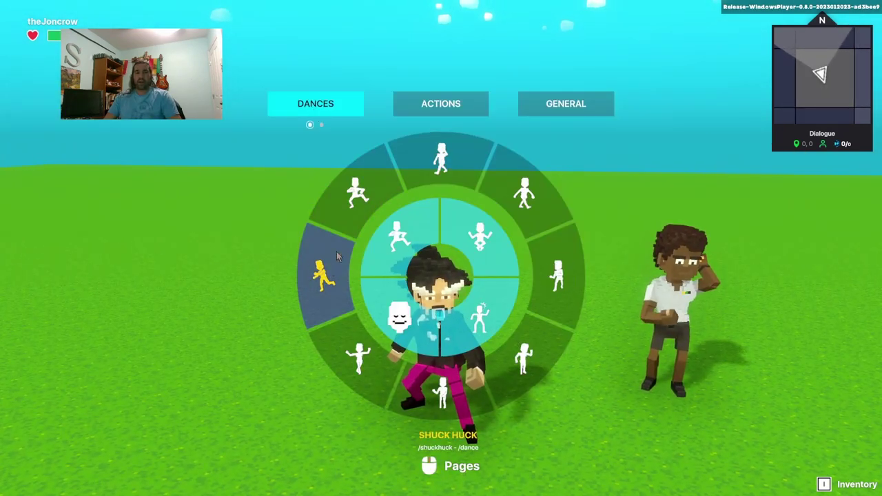
{"action": "left_click", "coordinate": [326, 274]}
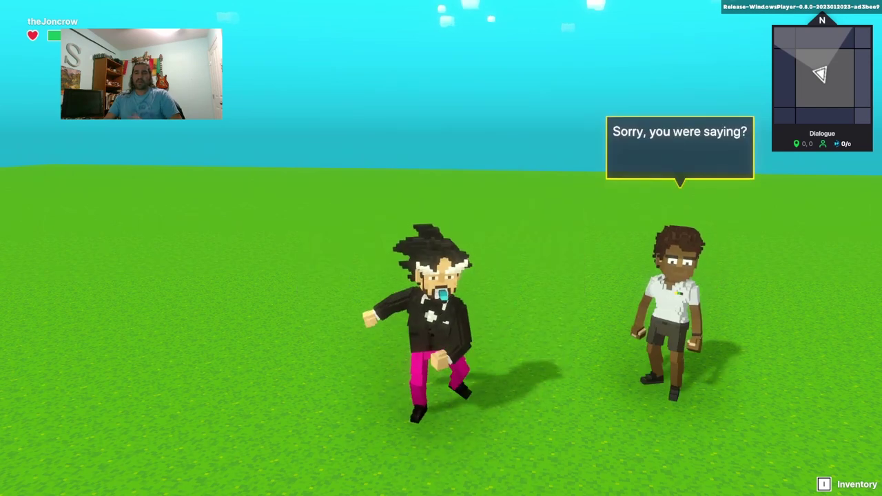